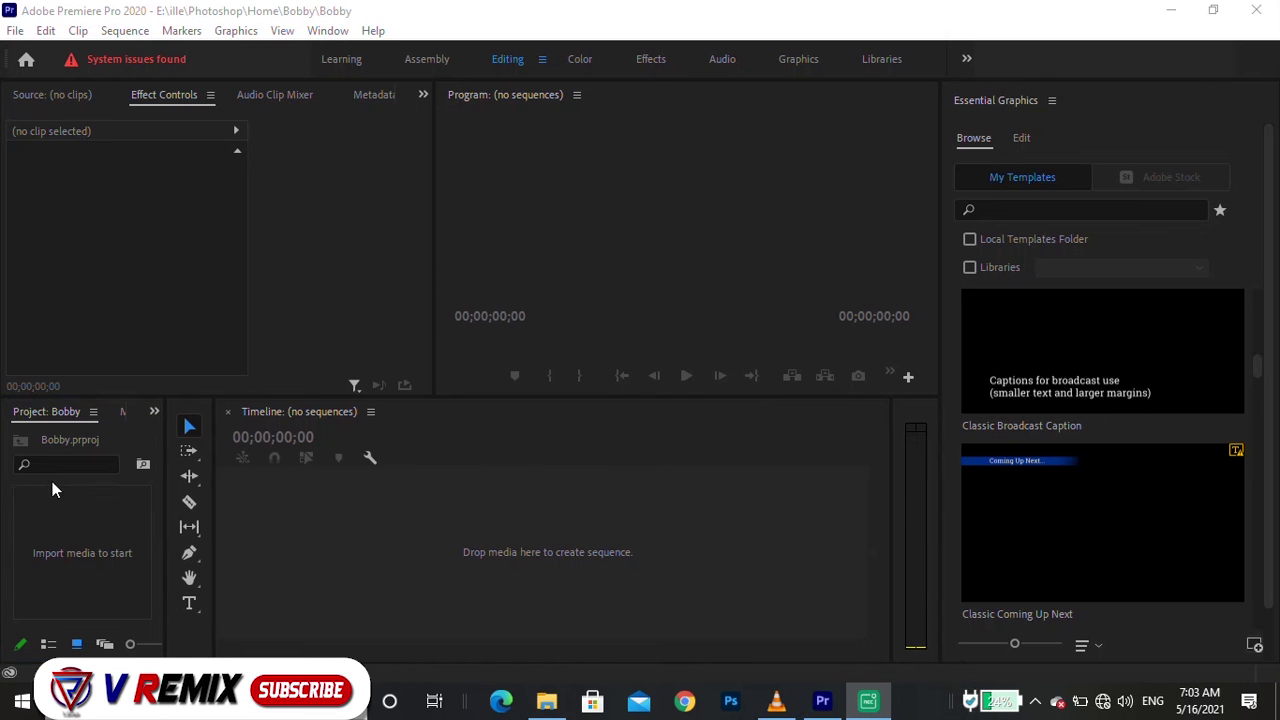
# - Import the bobby mix image into the Bobby project
pyautogui.doubleClick(91, 551)
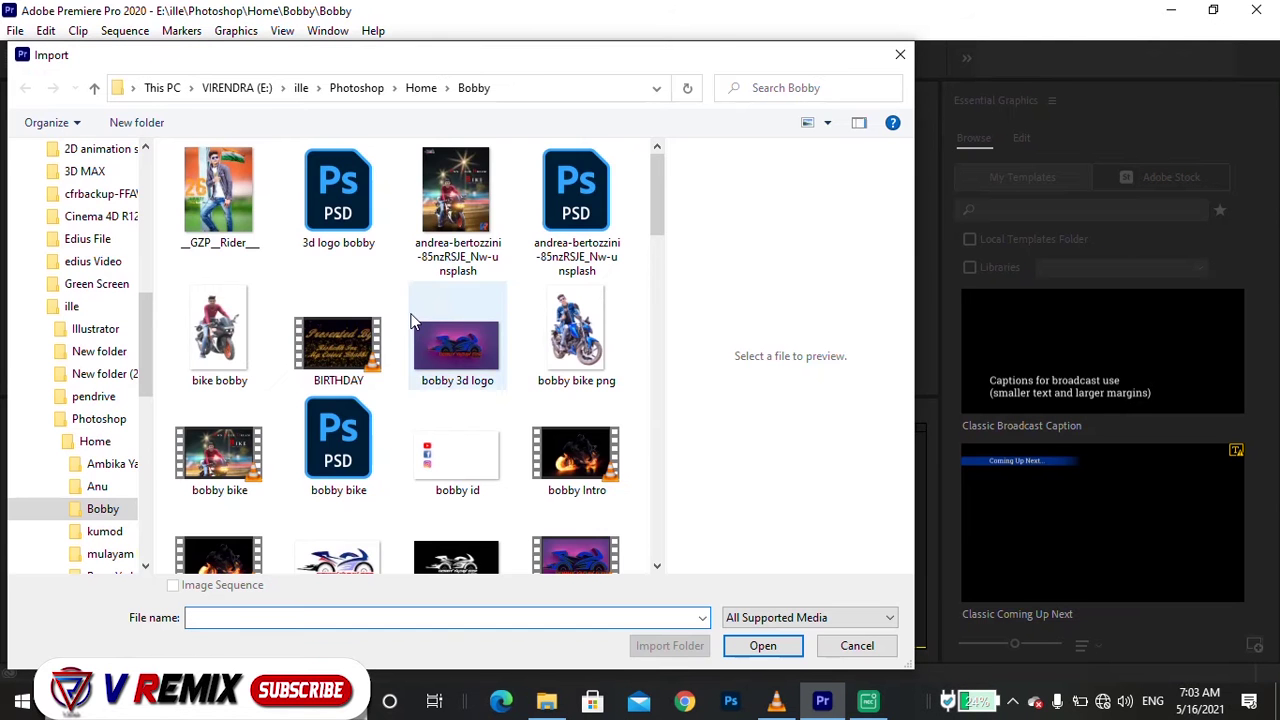
pyautogui.scroll(-1, 413, 321)
pyautogui.scroll(-2, 444, 362)
pyautogui.click(338, 285)
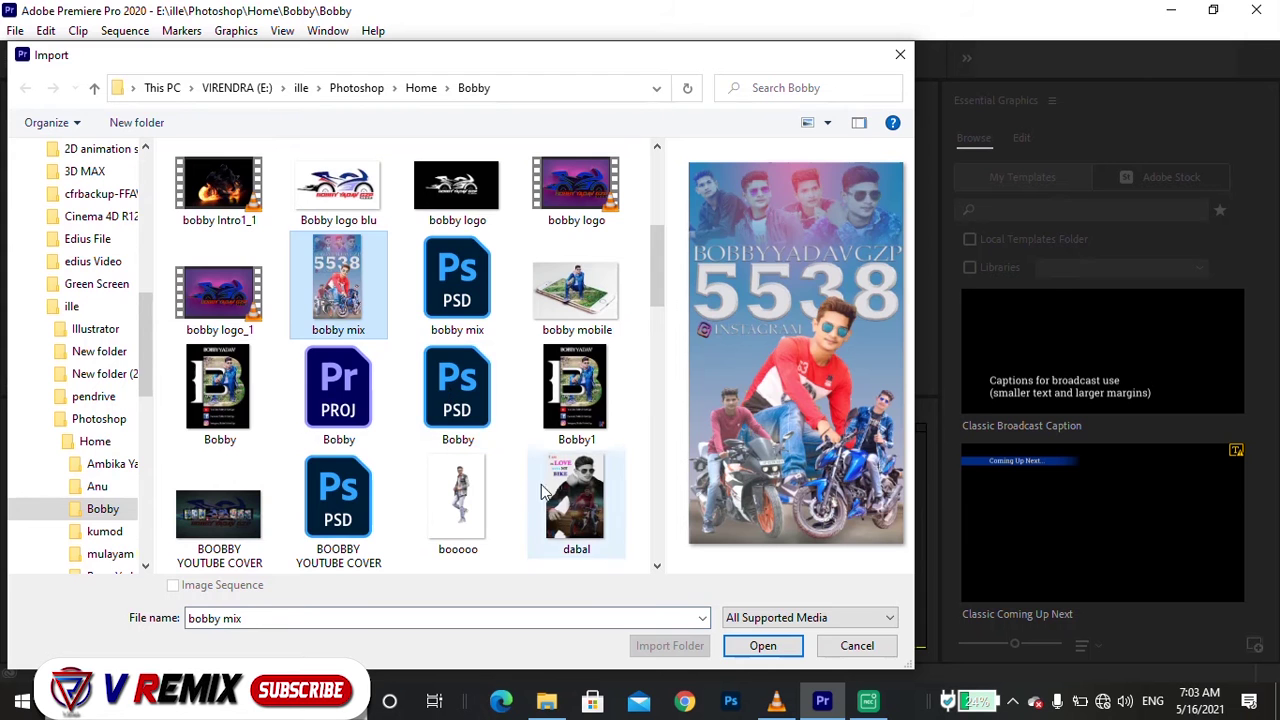
pyautogui.click(763, 645)
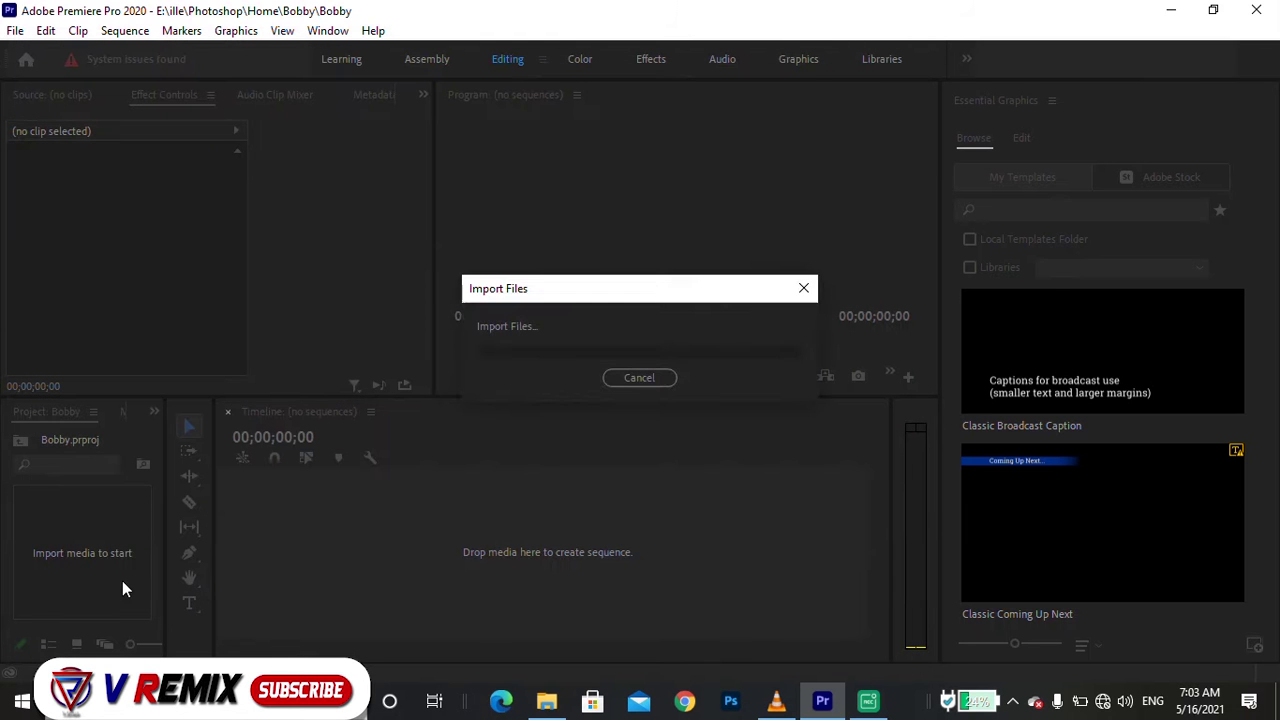
# - Import the Video_21-05-16 screen recording from Documents\Apeaksoft Studio
pyautogui.doubleClick(118, 606)
pyautogui.click(85, 246)
pyautogui.doubleClick(237, 223)
pyautogui.scroll(-2, 561, 521)
pyautogui.click(561, 521)
pyautogui.click(763, 645)
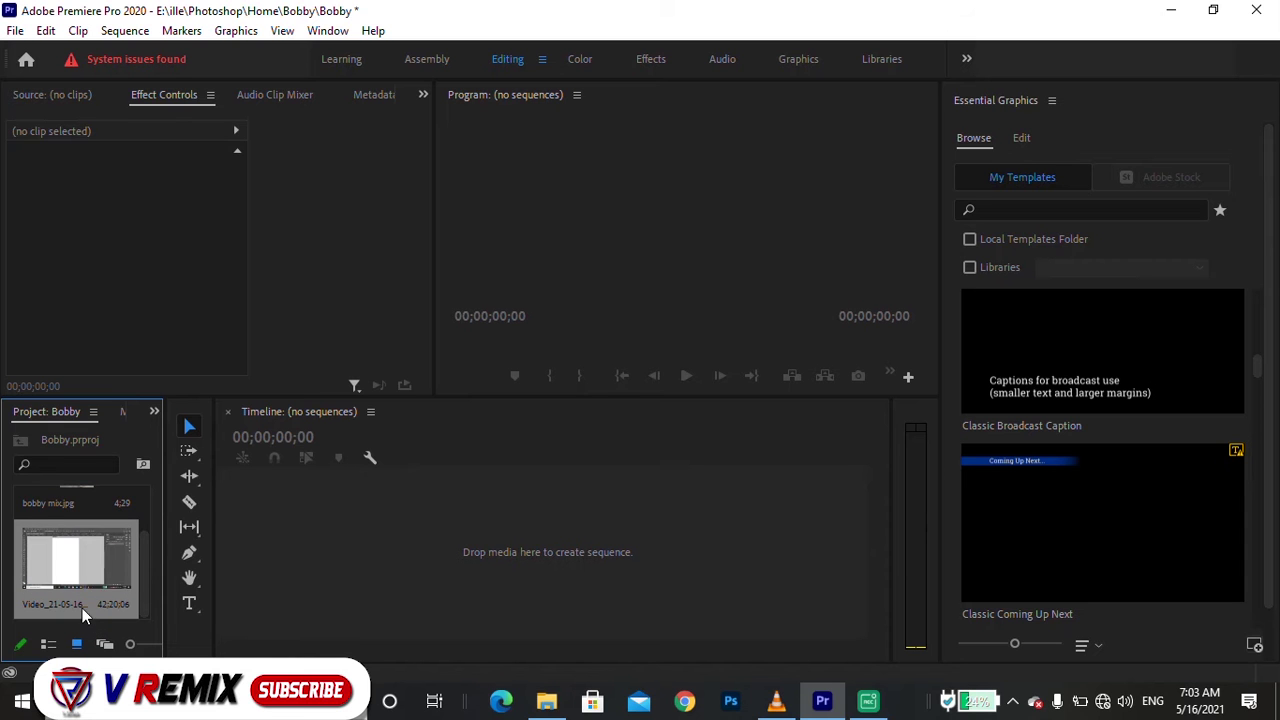
# - Create a sequence from the screen recording on V1 and place bobby mix.jpg on V2 at 00;00
pyautogui.moveTo(68, 572); pyautogui.dragTo(299, 532)
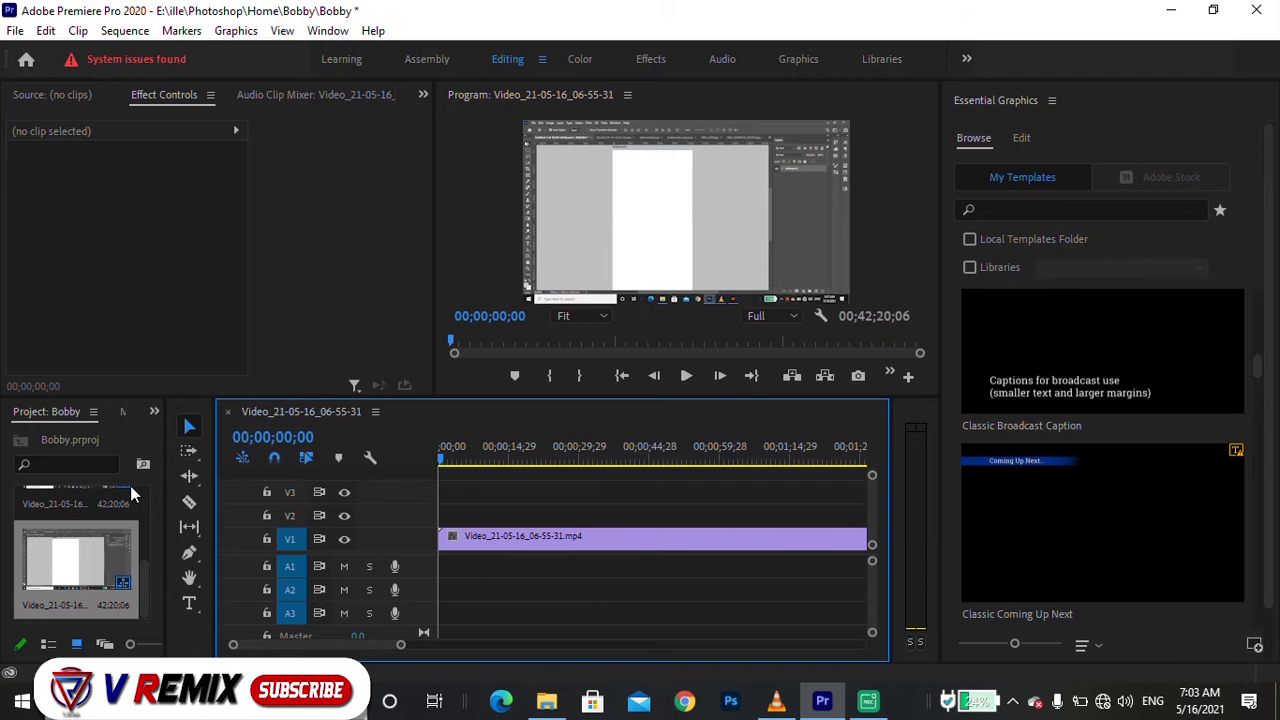
pyautogui.scroll(2, 98, 551)
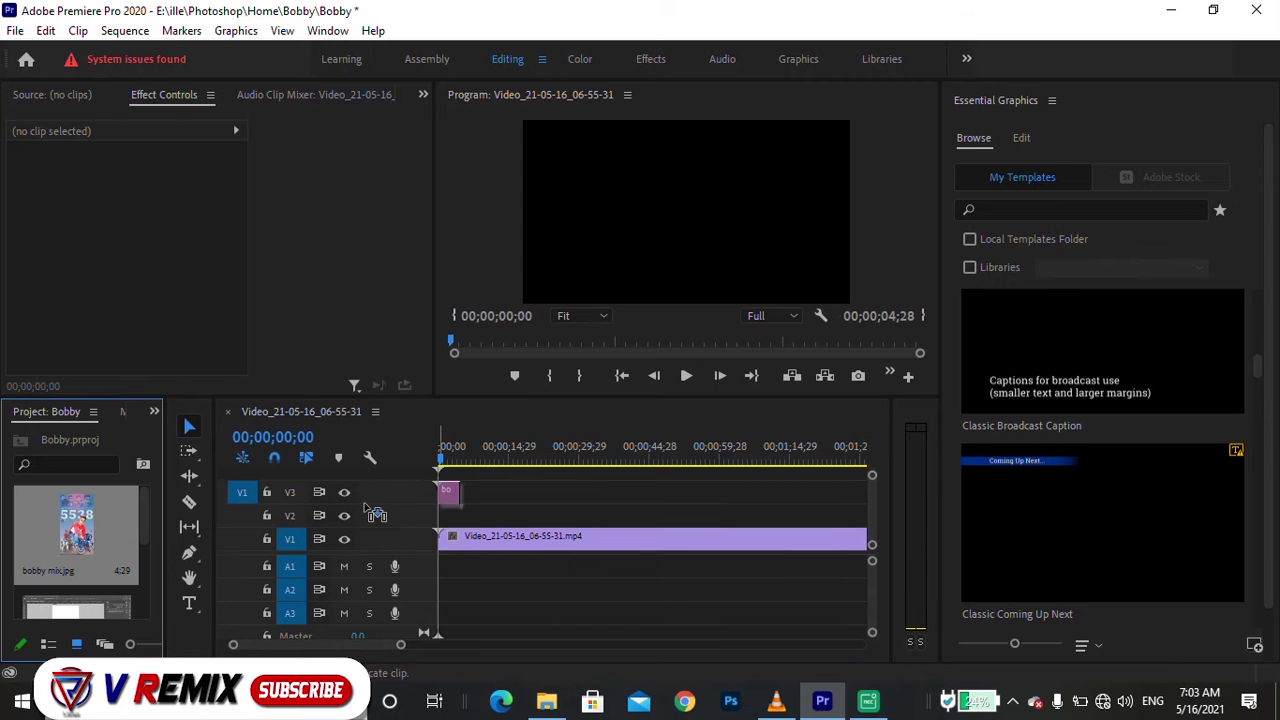
pyautogui.moveTo(80, 521); pyautogui.dragTo(445, 515)
pyautogui.scroll(-2, 112, 548)
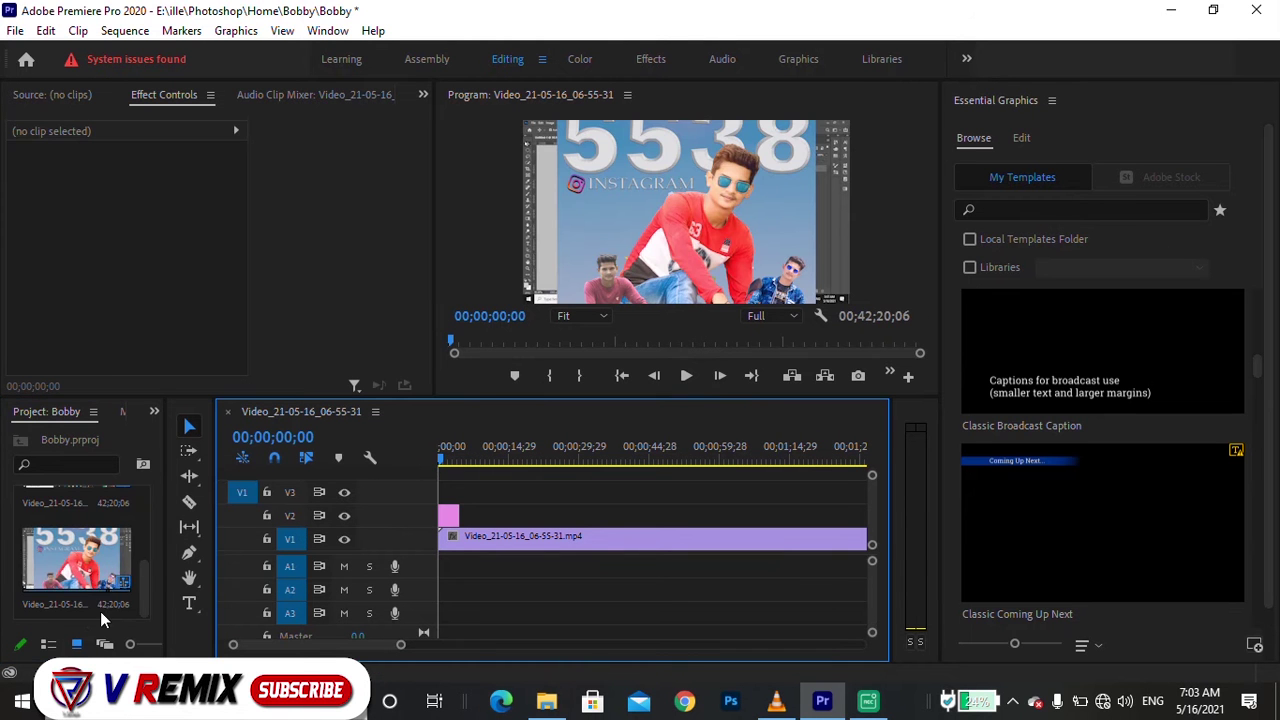
pyautogui.click(48, 645)
# - Import the Mist - Odonis Odonis music track from the Downloads folder
pyautogui.doubleClick(90, 583)
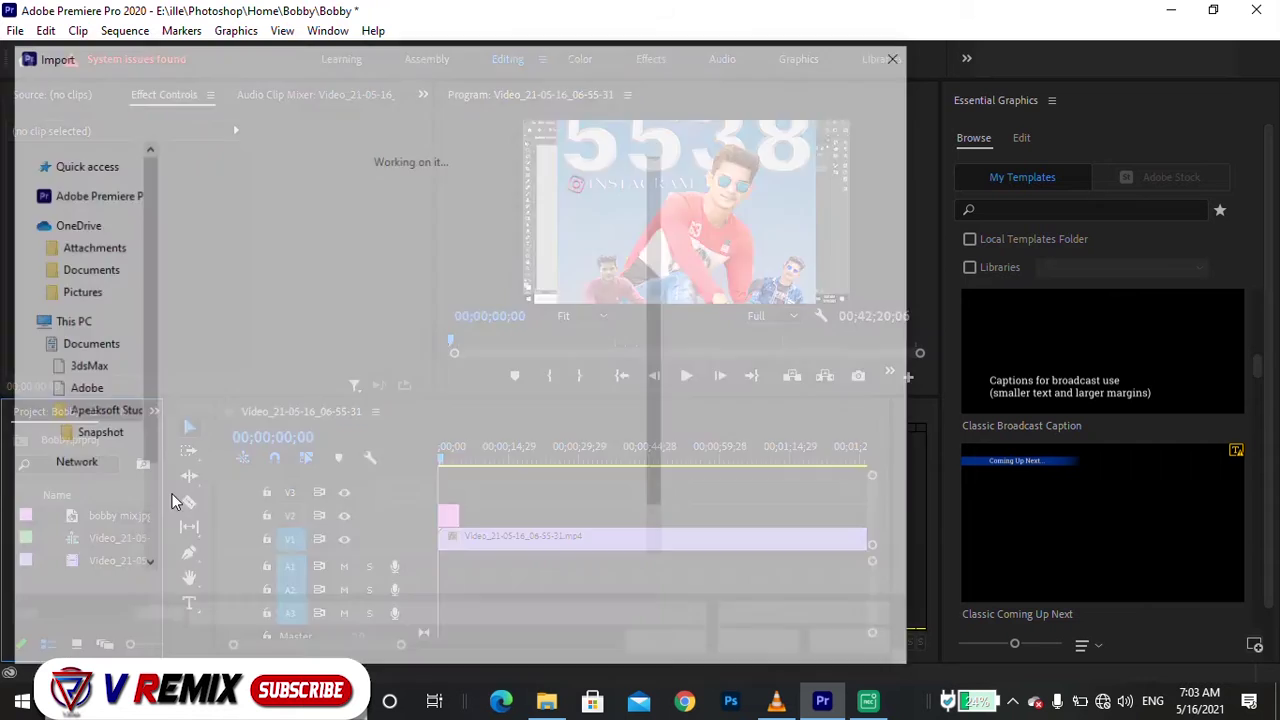
pyautogui.scroll(-1, 90, 200)
pyautogui.click(84, 553)
pyautogui.click(575, 330)
pyautogui.scroll(-5, 423, 414)
pyautogui.scroll(-5, 380, 330)
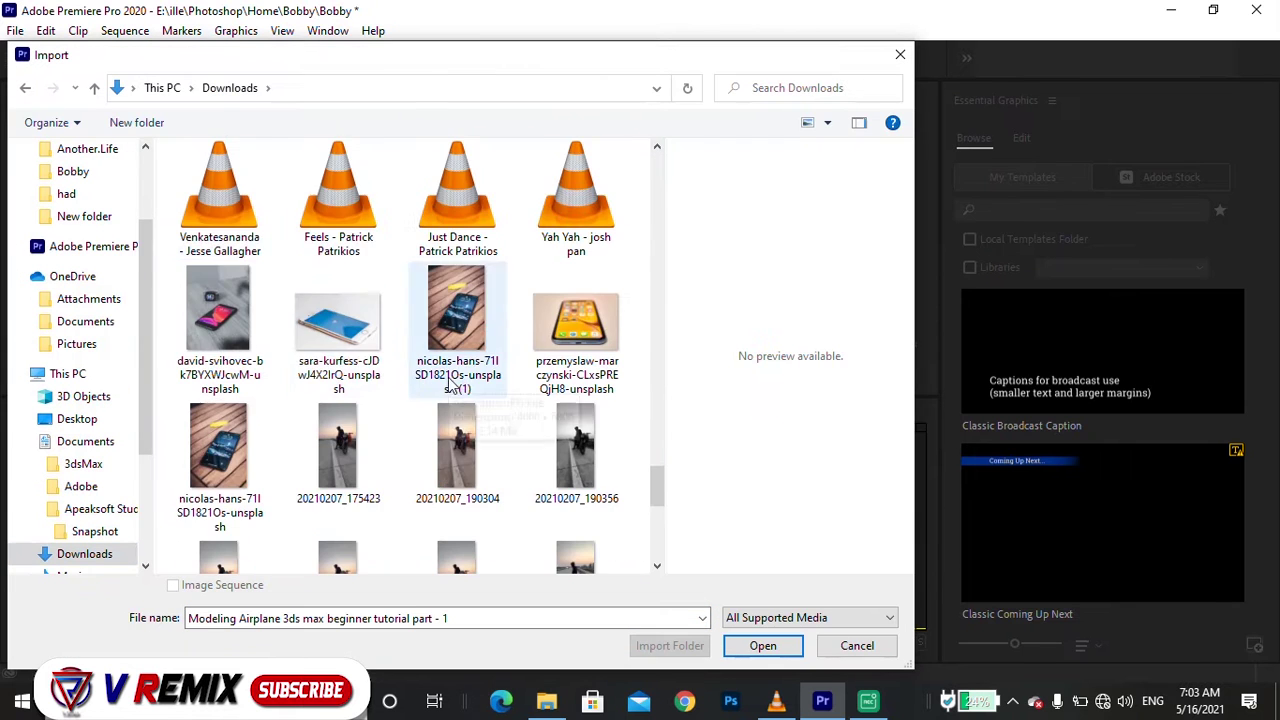
pyautogui.scroll(3, 460, 350)
pyautogui.click(580, 280)
pyautogui.click(763, 645)
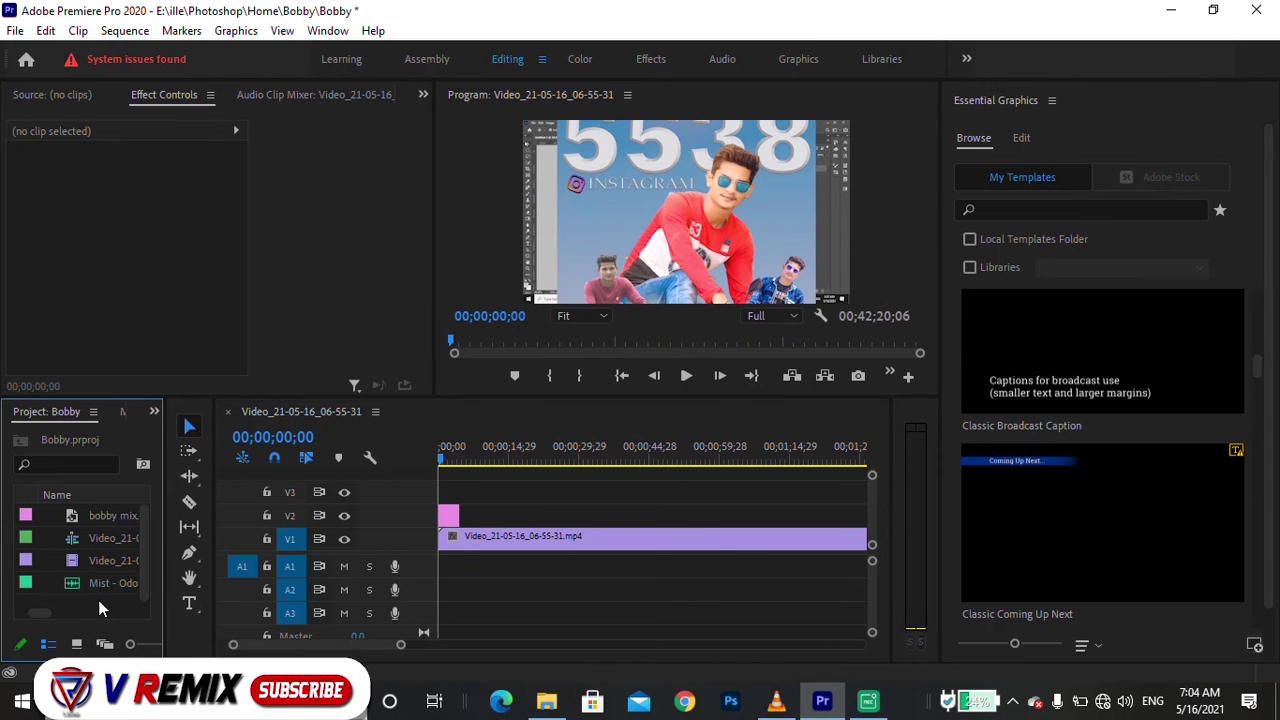
# - Import the YOUTUBE-01 image from E:\ille
pyautogui.doubleClick(98, 600)
pyautogui.scroll(-5, 306, 303)
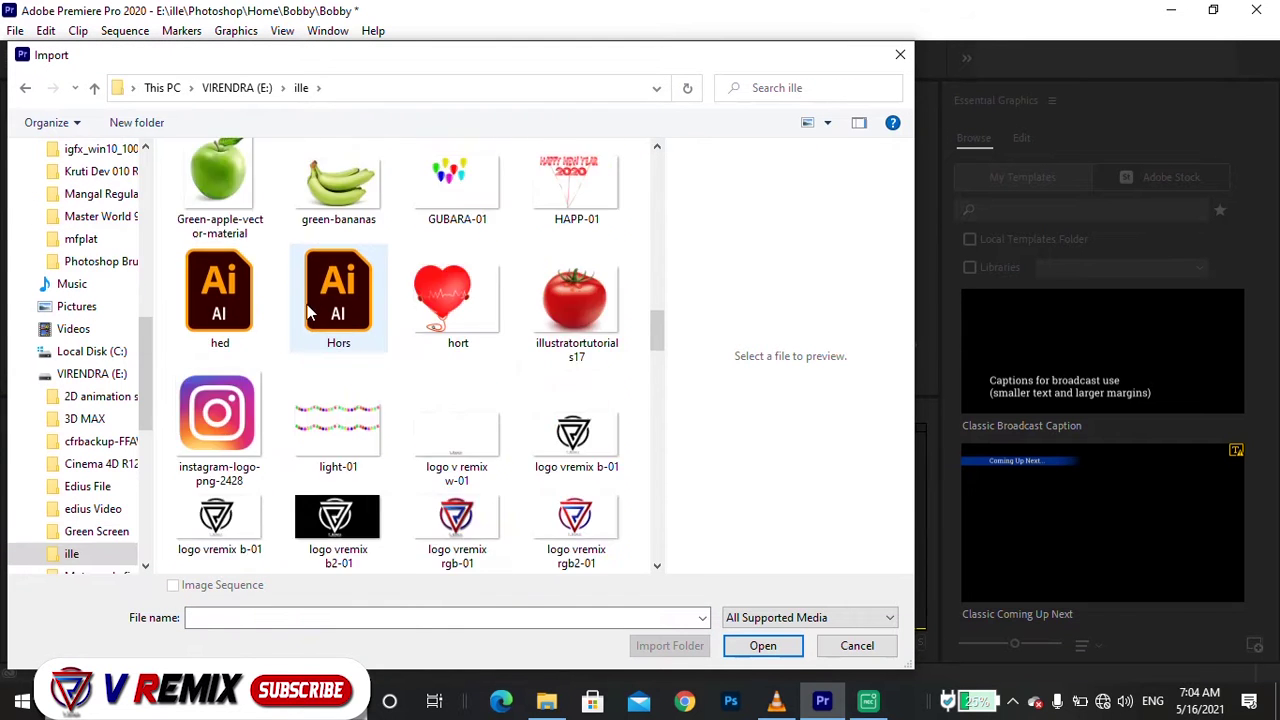
pyautogui.scroll(-5, 306, 303)
pyautogui.scroll(-5, 306, 303)
pyautogui.click(340, 510)
pyautogui.click(763, 645)
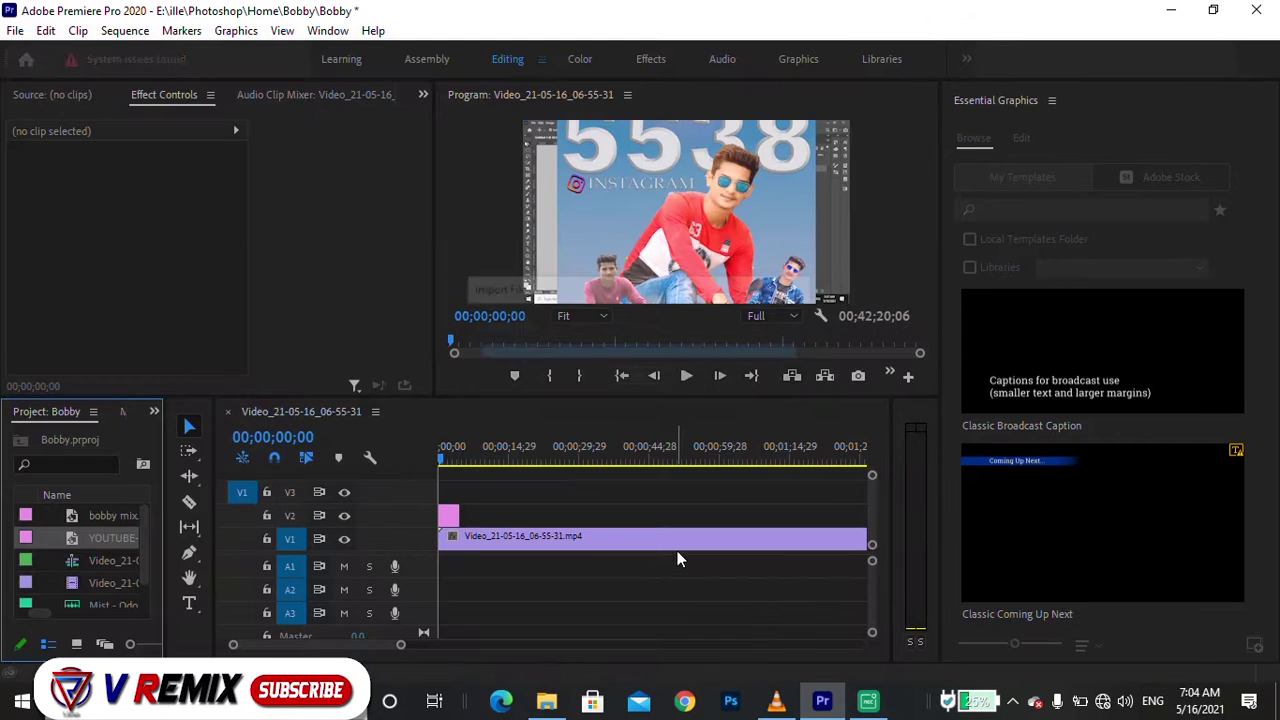
# - Place YOUTUBE-01.png on V3 and the Mist music clip on A1, both at 00;00
pyautogui.moveTo(118, 537); pyautogui.dragTo(448, 491)
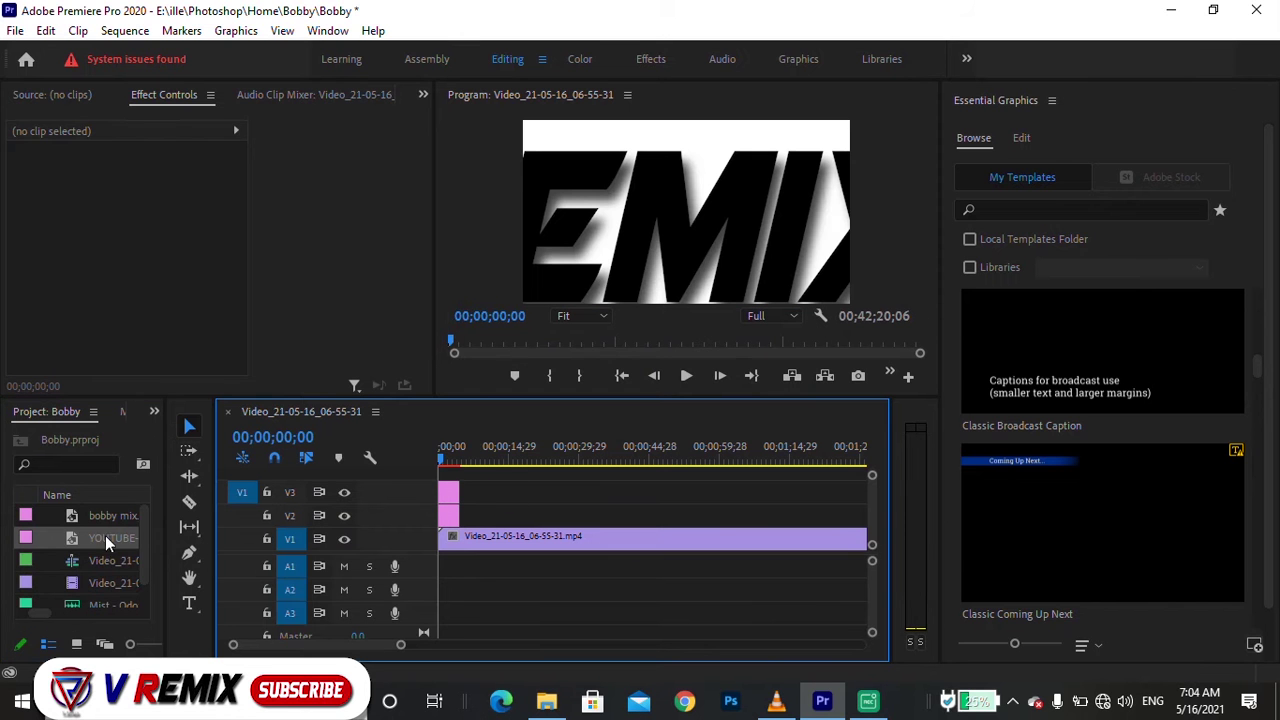
pyautogui.moveTo(108, 605); pyautogui.dragTo(590, 562)
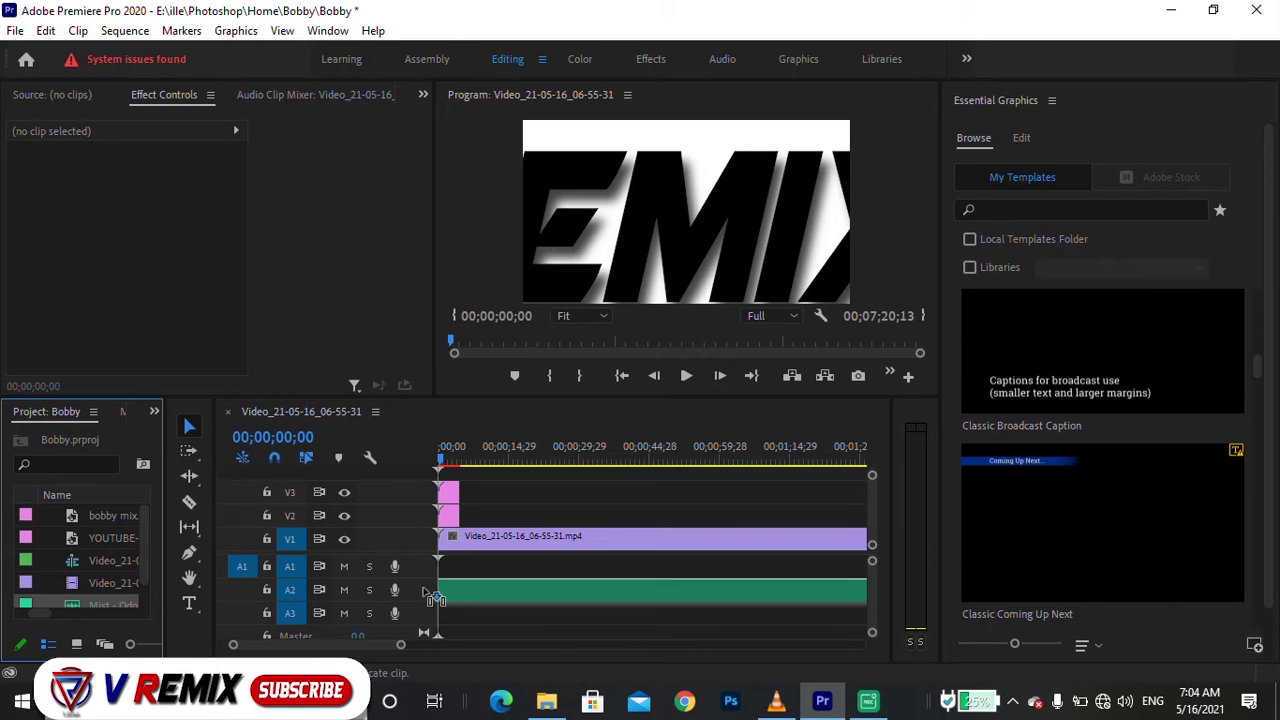
pyautogui.keyDown('alt'); pyautogui.scroll(-5, 590, 562); pyautogui.keyUp('alt')
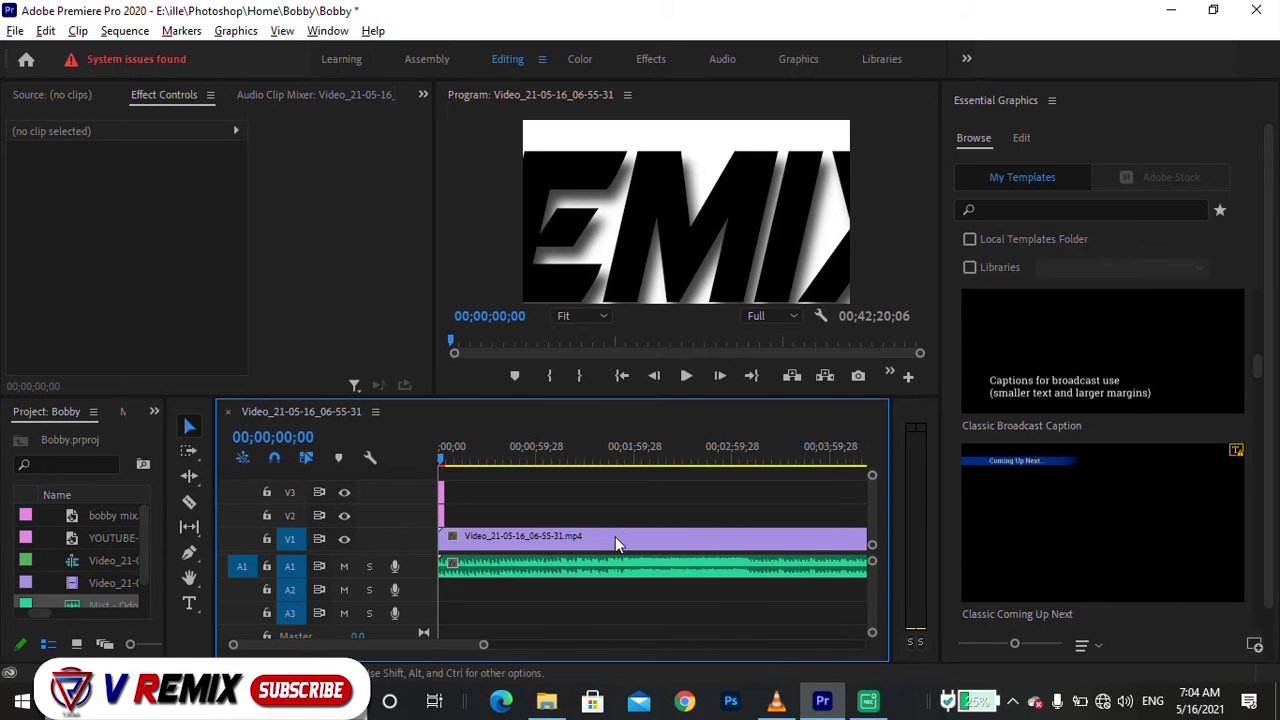
pyautogui.scroll(-3, 691, 526)
pyautogui.keyDown('alt'); pyautogui.scroll(-2, 469, 546); pyautogui.keyUp('alt')
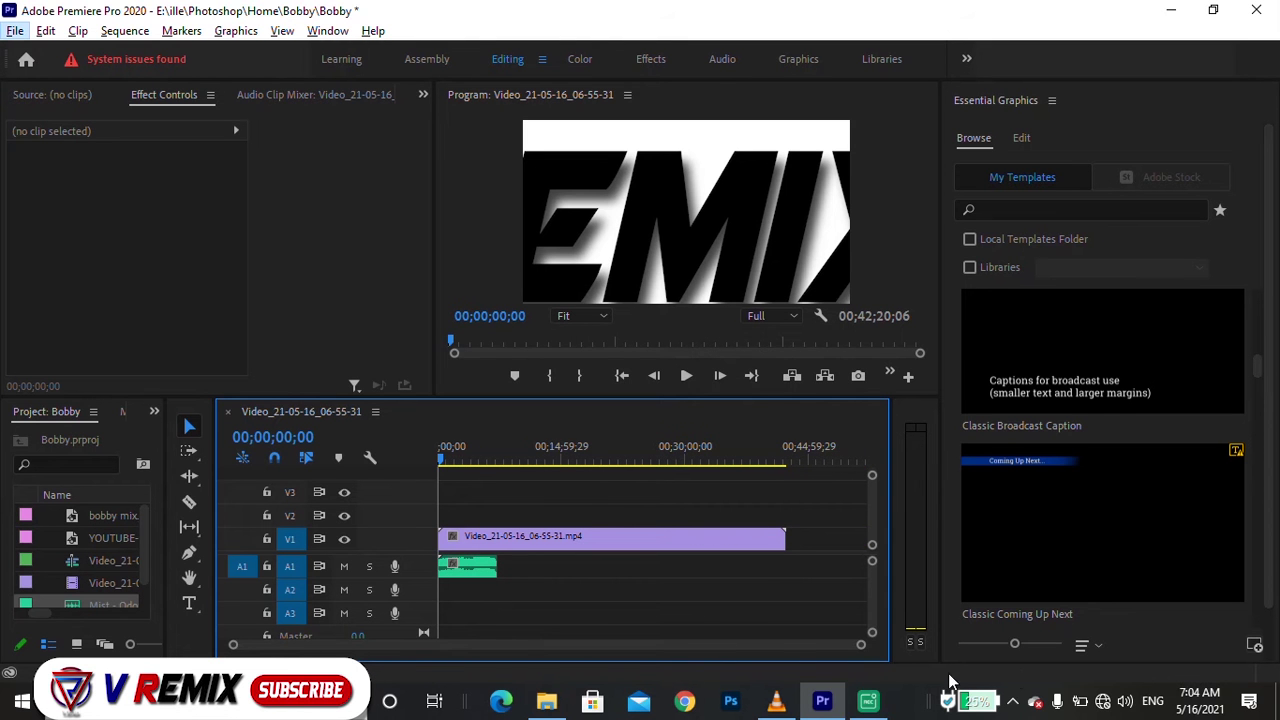
pyautogui.click(1035, 690)
pyautogui.moveTo(861, 644); pyautogui.dragTo(438, 644)
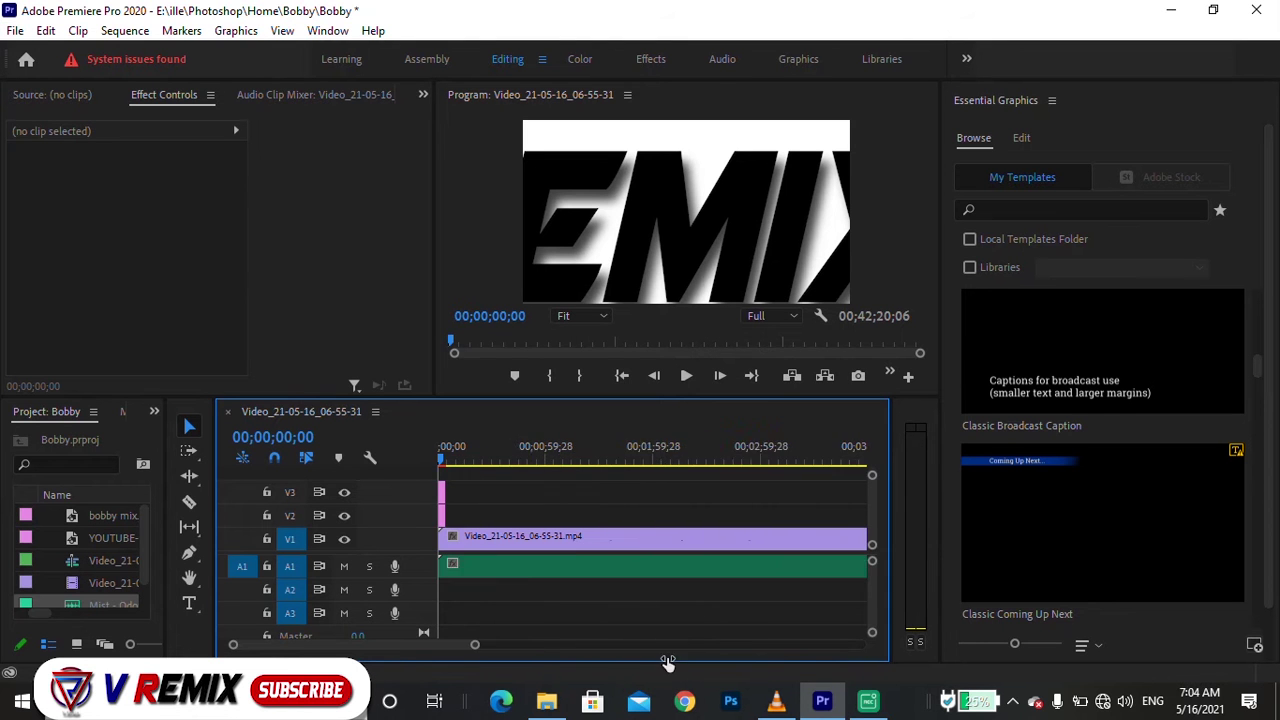
pyautogui.keyDown('alt'); pyautogui.scroll(2, 474, 505); pyautogui.keyUp('alt')
pyautogui.keyDown('alt'); pyautogui.scroll(2, 474, 495); pyautogui.keyUp('alt')
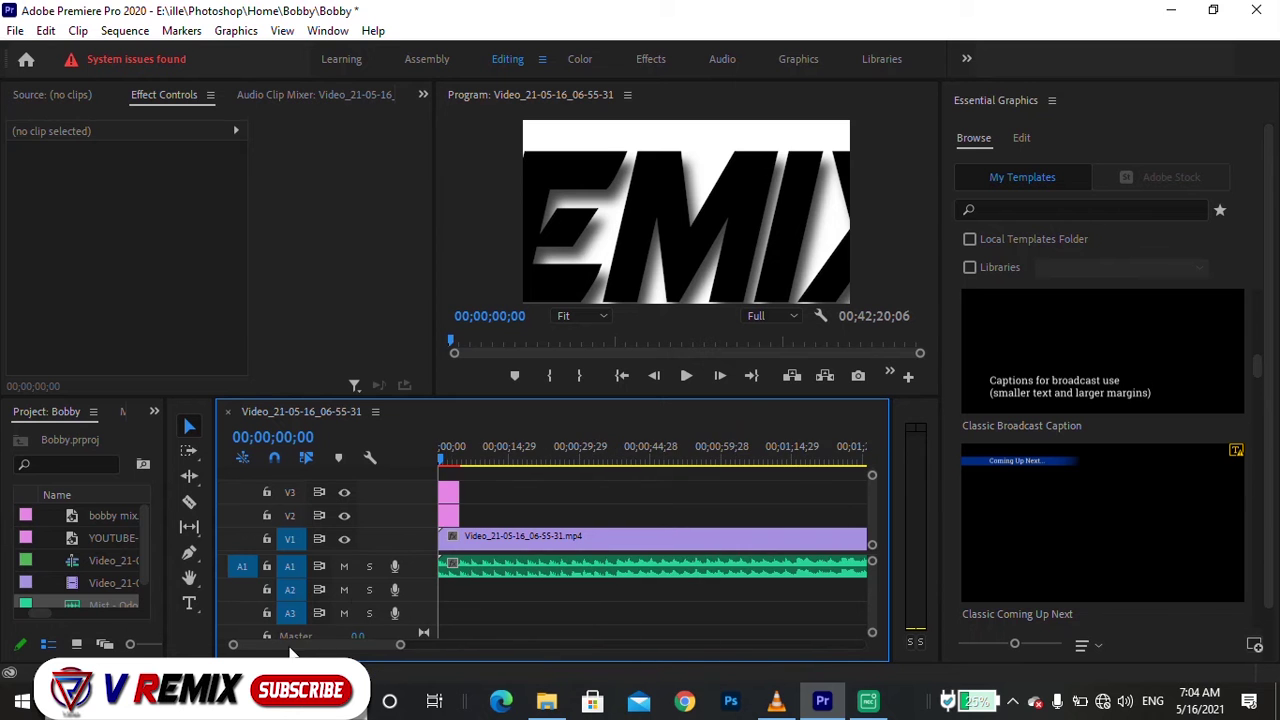
pyautogui.keyDown('alt'); pyautogui.scroll(1, 474, 485); pyautogui.keyUp('alt')
pyautogui.keyDown('alt'); pyautogui.scroll(1, 474, 470); pyautogui.keyUp('alt')
# - Scale YOUTUBE-01 to frame size, then shrink it to 24.5 in the bottom-left corner
pyautogui.click(488, 489)
pyautogui.rightClick(488, 489)
pyautogui.click(568, 678)
pyautogui.click(720, 290)
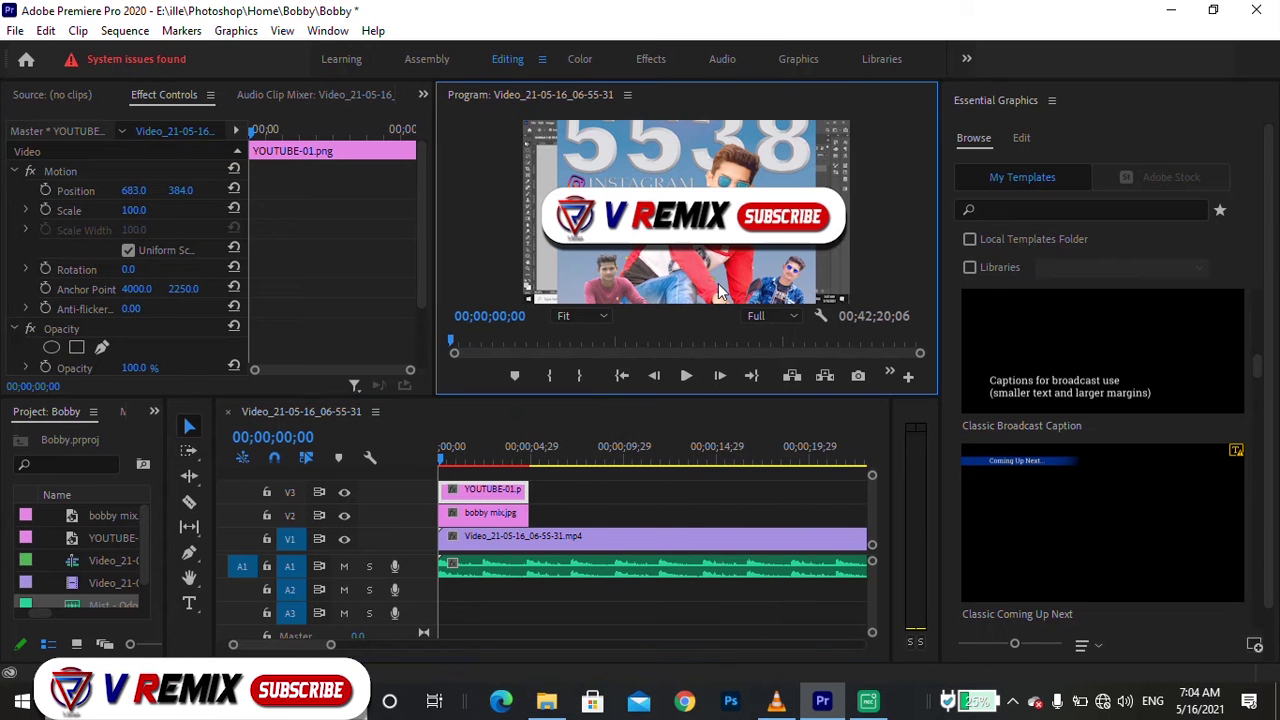
pyautogui.click(725, 212)
pyautogui.moveTo(833, 136)
pyautogui.mouseDown()
pyautogui.moveTo(728, 190)
pyautogui.moveTo(596, 298)
pyautogui.mouseUp()
pyautogui.click(584, 502)
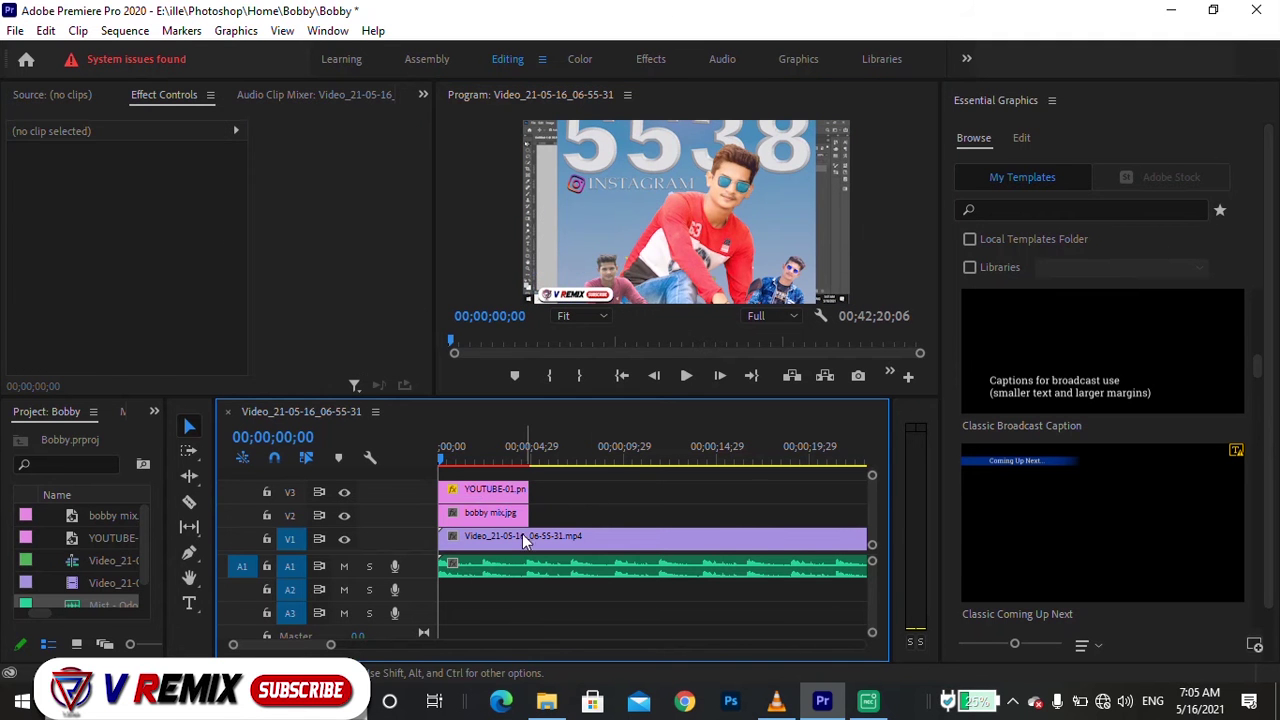
# - Move the YOUTUBE-01 clip to start right after the bobby mix image on V2
pyautogui.moveTo(470, 488); pyautogui.dragTo(558, 490)
pyautogui.press('-')
pyautogui.press('-')
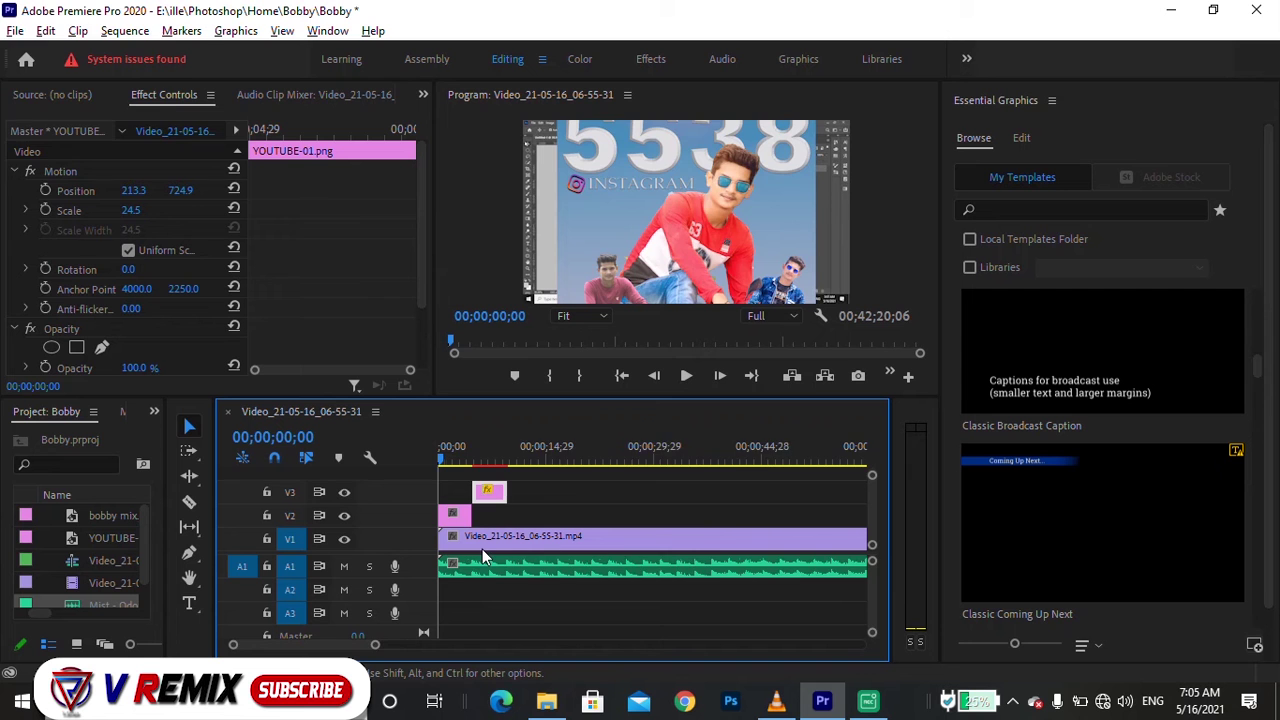
pyautogui.press('-')
pyautogui.moveTo(500, 450); pyautogui.dragTo(677, 452)
pyautogui.press('-')
pyautogui.click(531, 459)
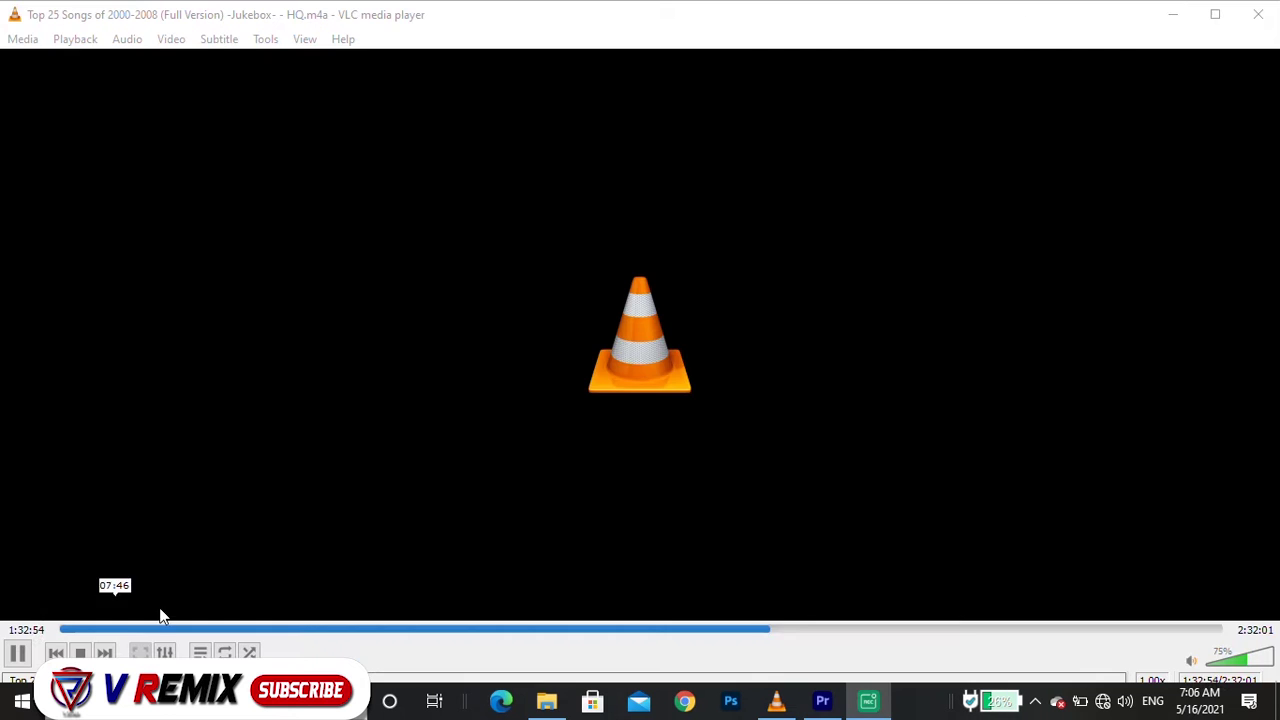
pyautogui.click(1177, 12)
pyautogui.moveTo(541, 460); pyautogui.dragTo(713, 462)
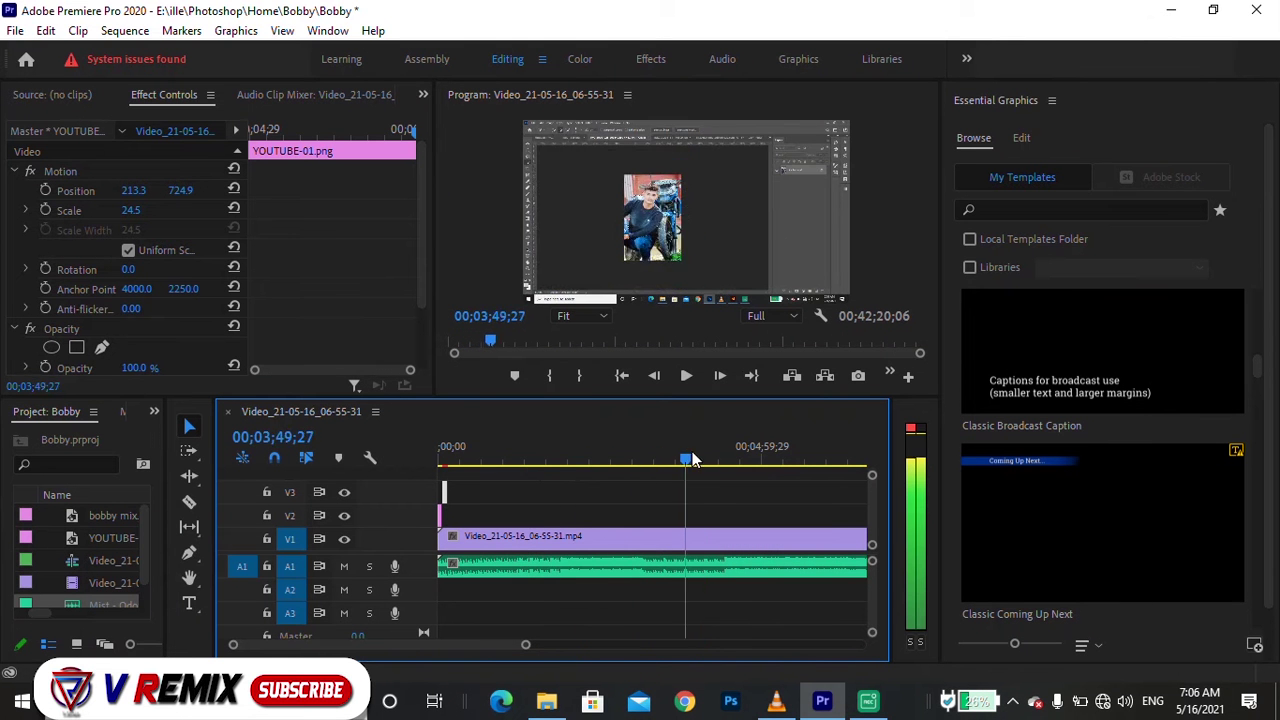
# - Mute the A1 music track and play the sequence, zooming out to scrub through it
pyautogui.click(343, 566)
pyautogui.press('space')
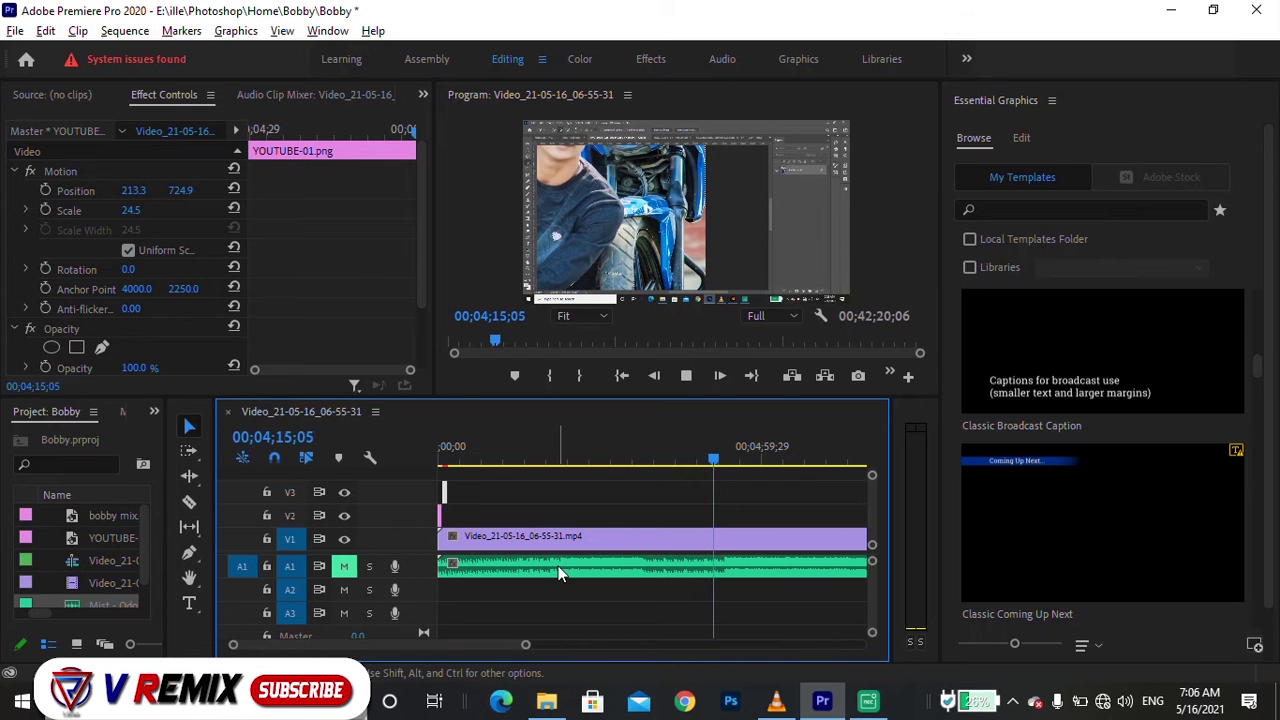
pyautogui.press('-')
pyautogui.press('-')
pyautogui.press('-')
pyautogui.press('-')
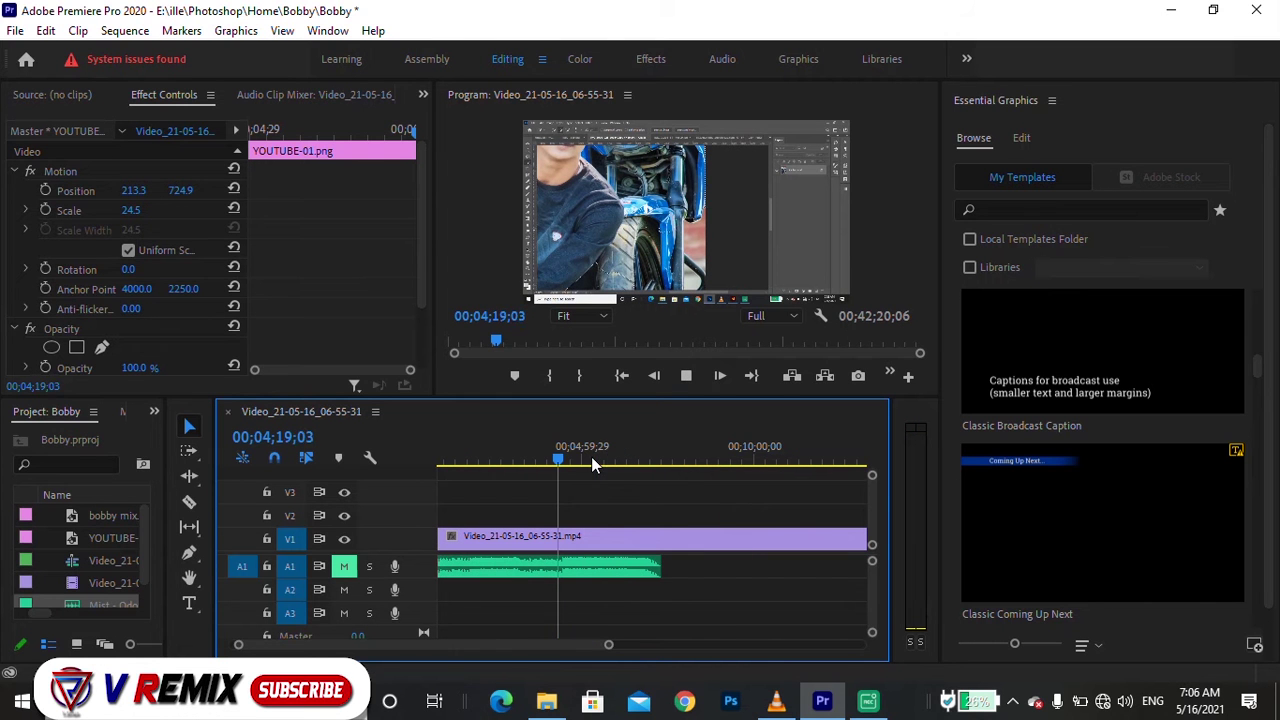
pyautogui.moveTo(561, 459)
pyautogui.mouseDown()
pyautogui.moveTo(528, 451)
pyautogui.moveTo(786, 452)
pyautogui.mouseUp()
pyautogui.press('-')
# - Set the V1 recording's Speed/Duration to 232.94% and scrub to check the shorter result
pyautogui.rightClick(683, 531)
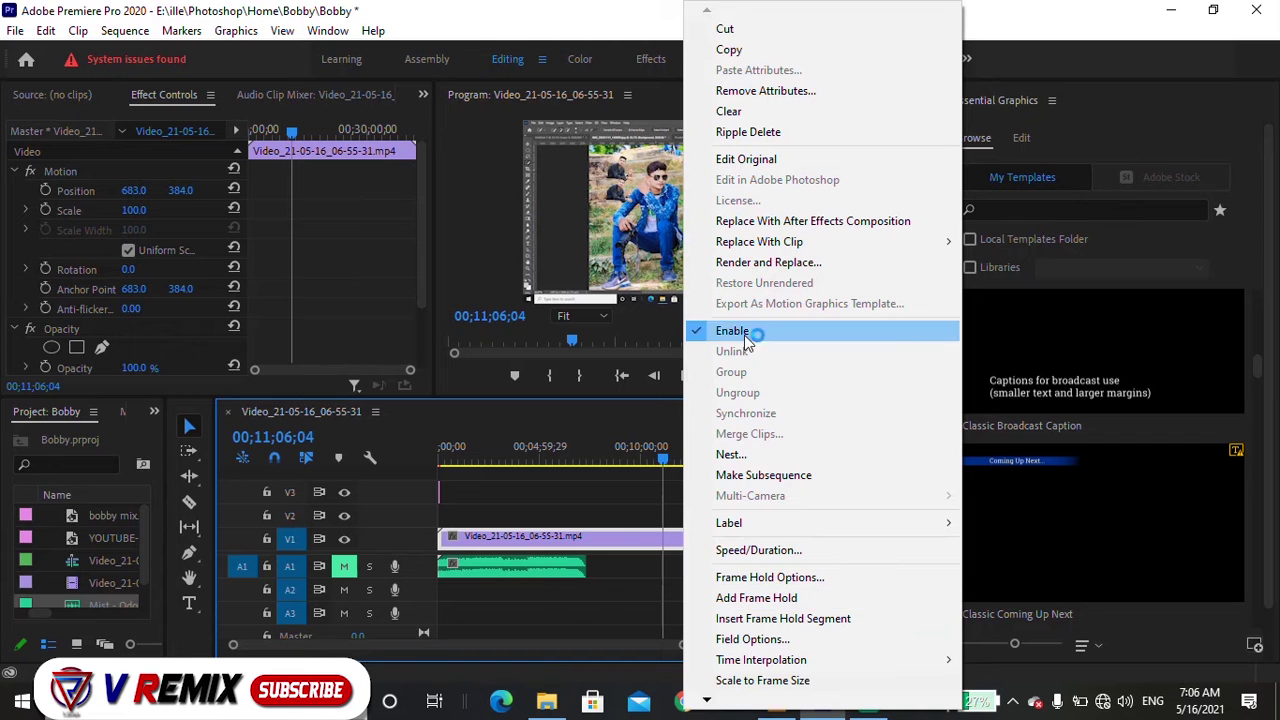
pyautogui.click(627, 535)
pyautogui.rightClick(627, 535)
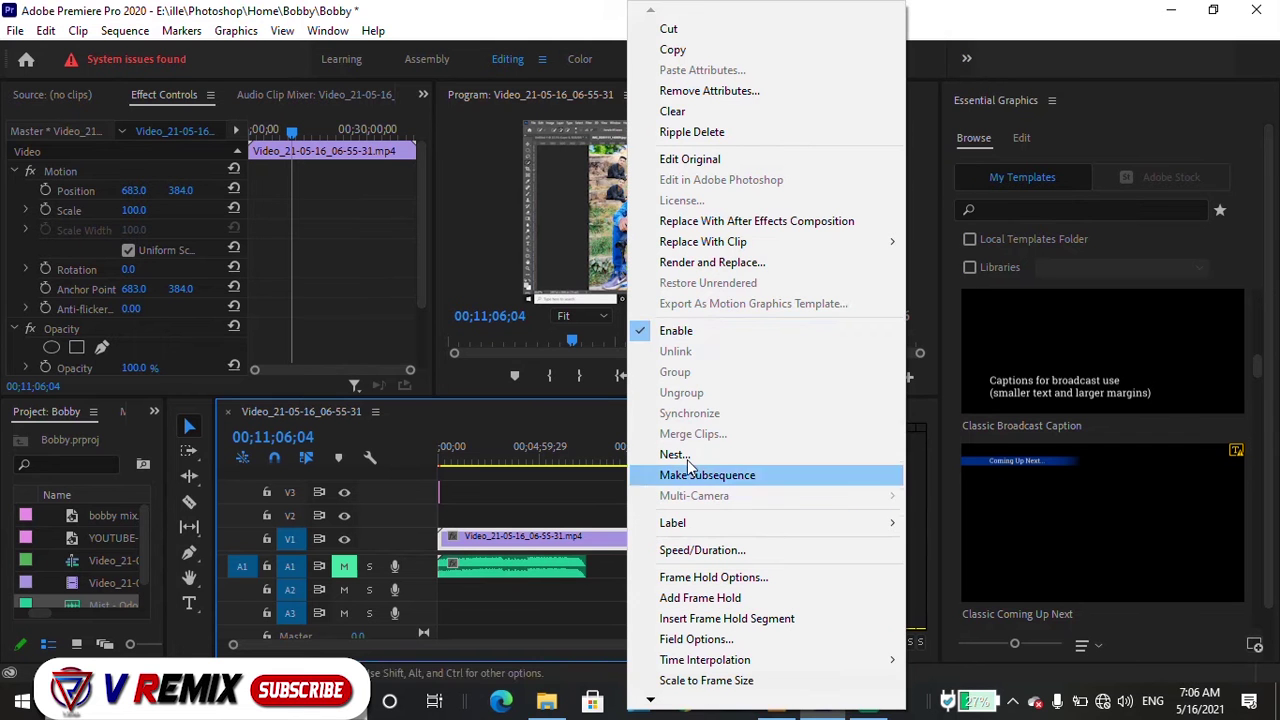
pyautogui.moveTo(712, 522)
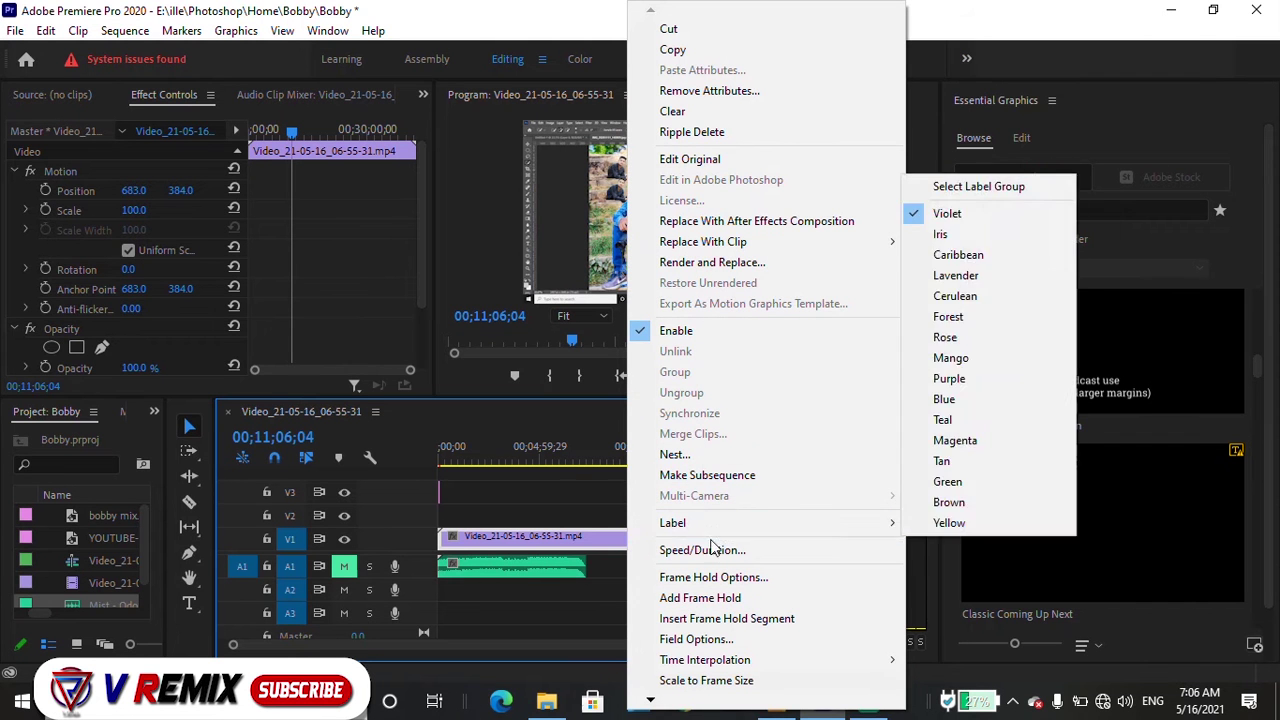
pyautogui.click(702, 549)
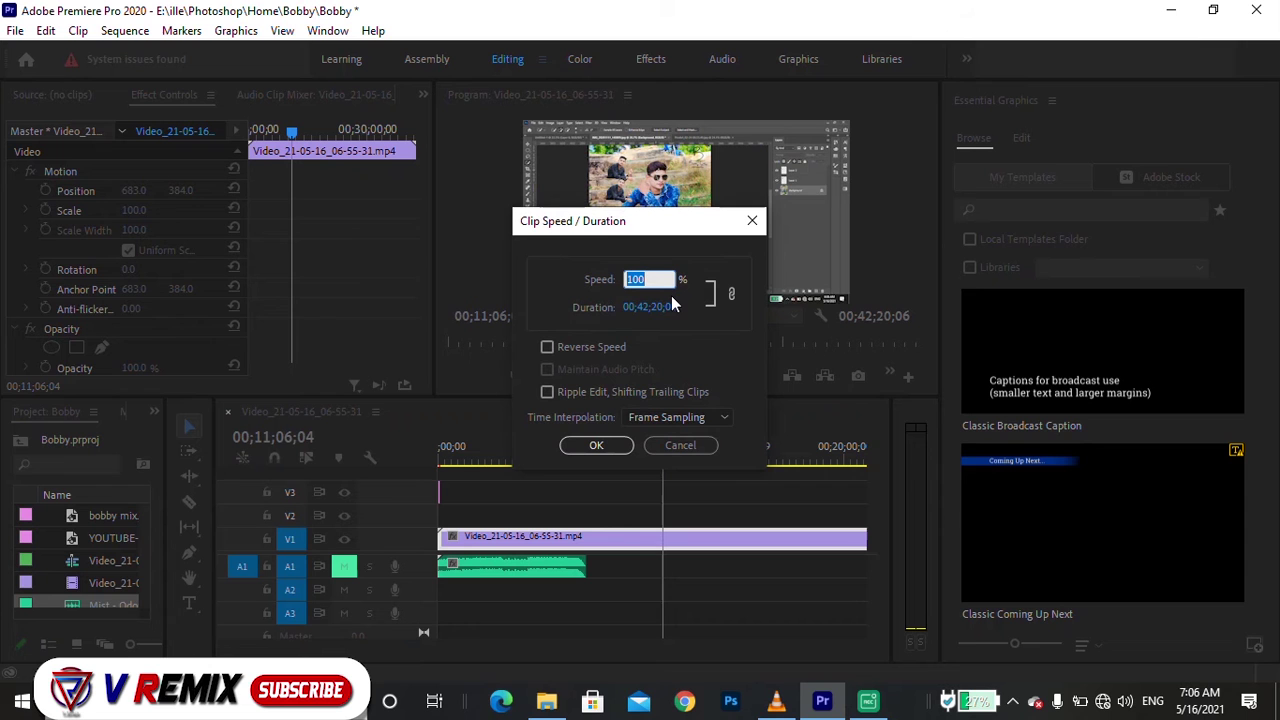
pyautogui.write('502.94')
pyautogui.moveTo(672, 280); pyautogui.dragTo(564, 270)
pyautogui.click(638, 280)
pyautogui.press('BackSpace')
pyautogui.press('Return')
pyautogui.moveTo(780, 462)
pyautogui.mouseDown()
pyautogui.moveTo(796, 462)
pyautogui.moveTo(535, 428)
pyautogui.moveTo(688, 440)
pyautogui.moveTo(532, 443)
pyautogui.moveTo(672, 442)
pyautogui.moveTo(643, 463)
pyautogui.mouseUp()
pyautogui.press('=')
pyautogui.press('=')
pyautogui.press('=')
pyautogui.press('=')
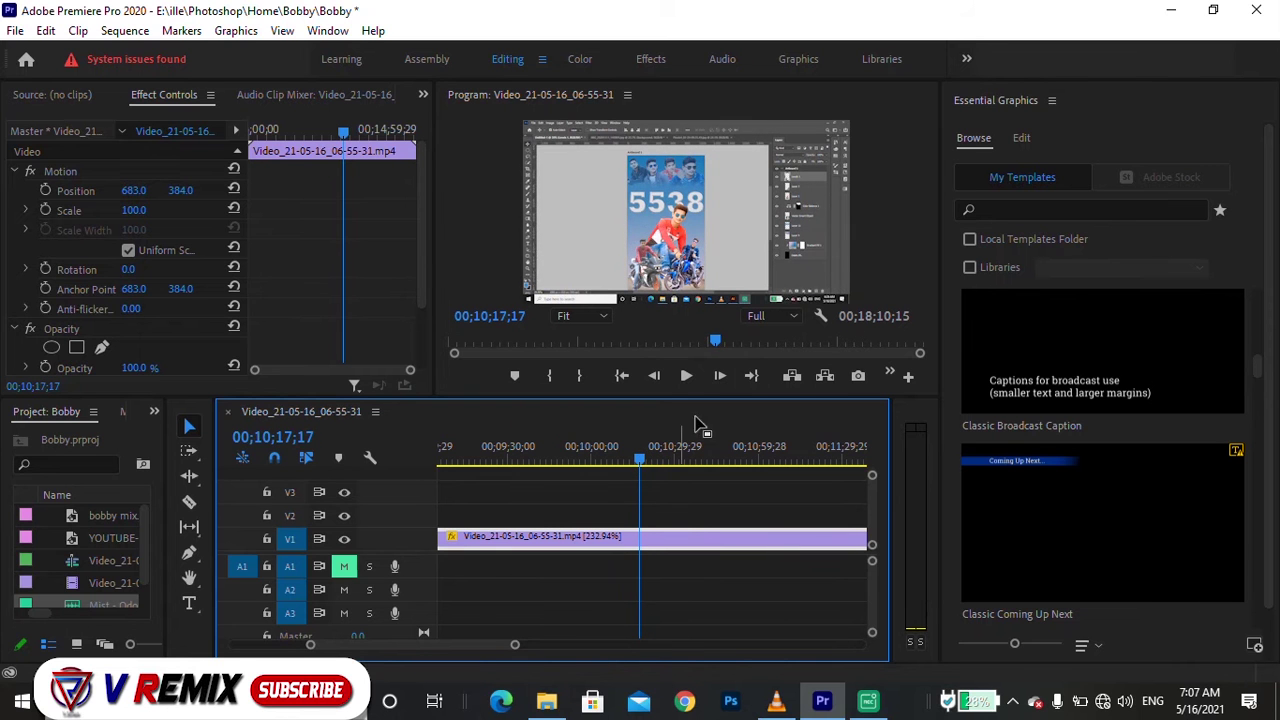
# - Razor the V1 recording at 00;10;18;08 and make a second cut further along
pyautogui.doubleClick(722, 379)
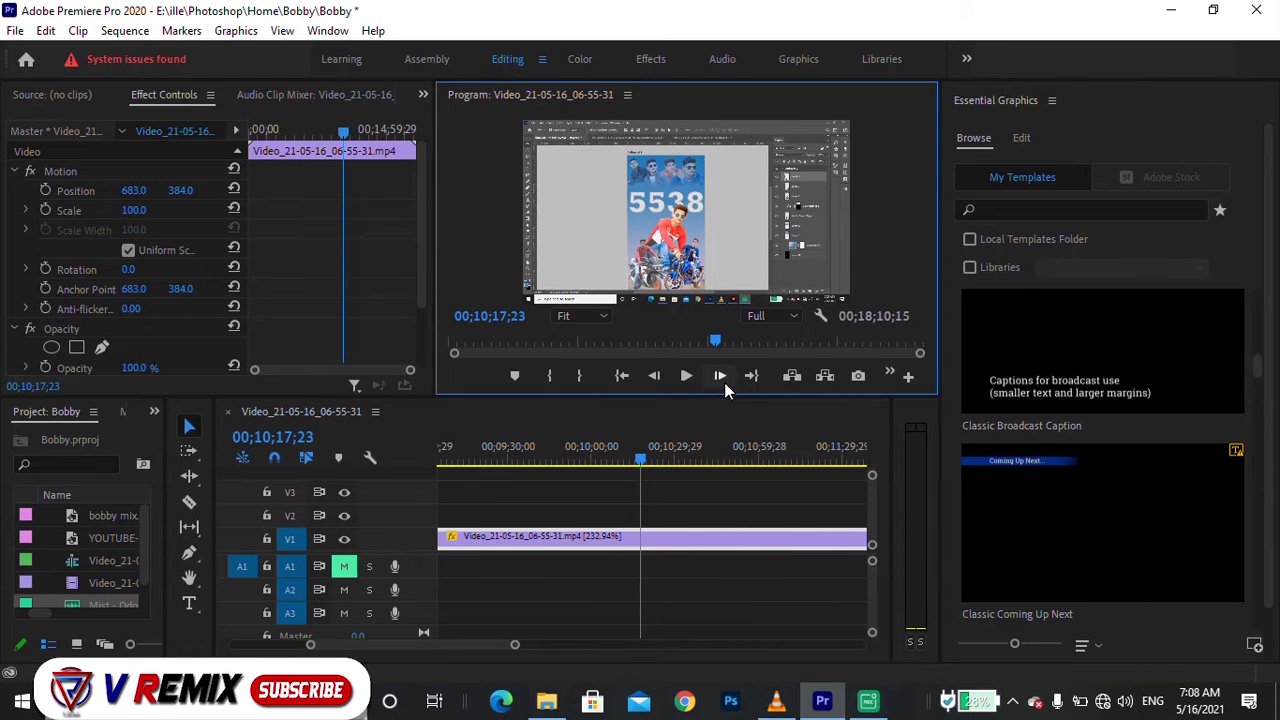
pyautogui.press('x')
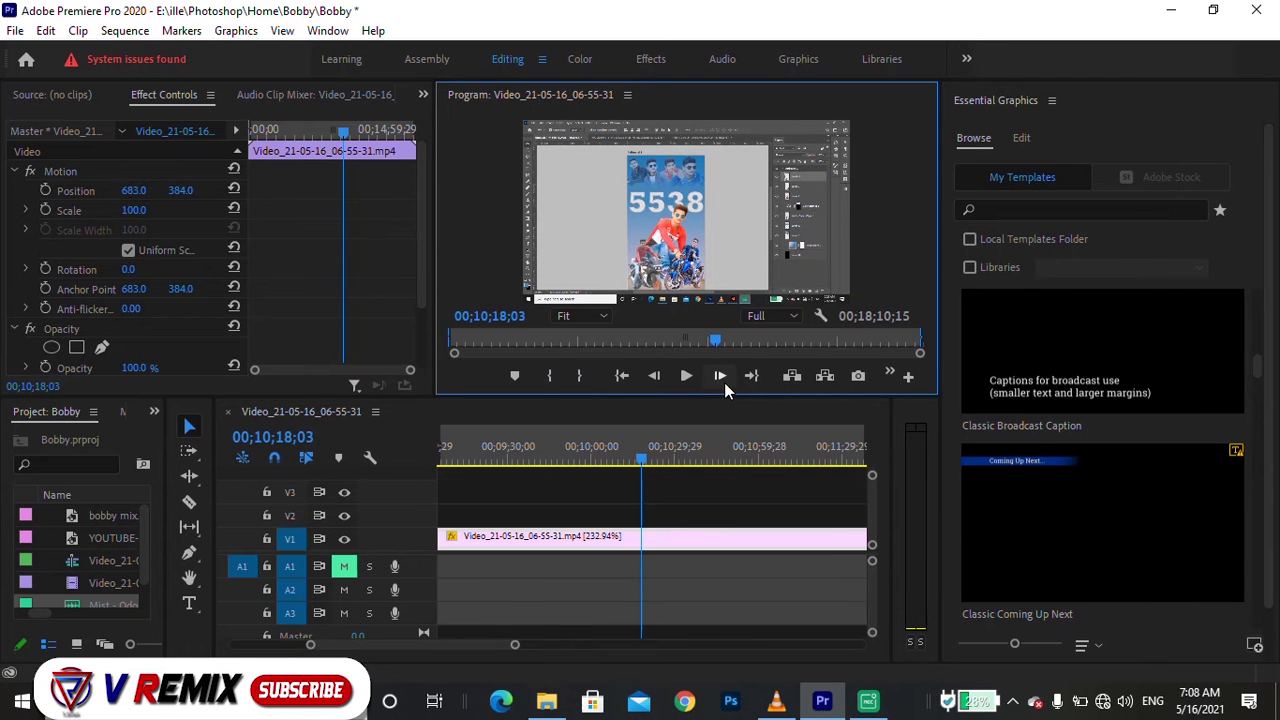
pyautogui.click(643, 462)
pyautogui.moveTo(643, 462)
pyautogui.mouseDown()
pyautogui.moveTo(825, 454)
pyautogui.moveTo(786, 437)
pyautogui.moveTo(786, 464)
pyautogui.mouseUp()
pyautogui.click(651, 536)
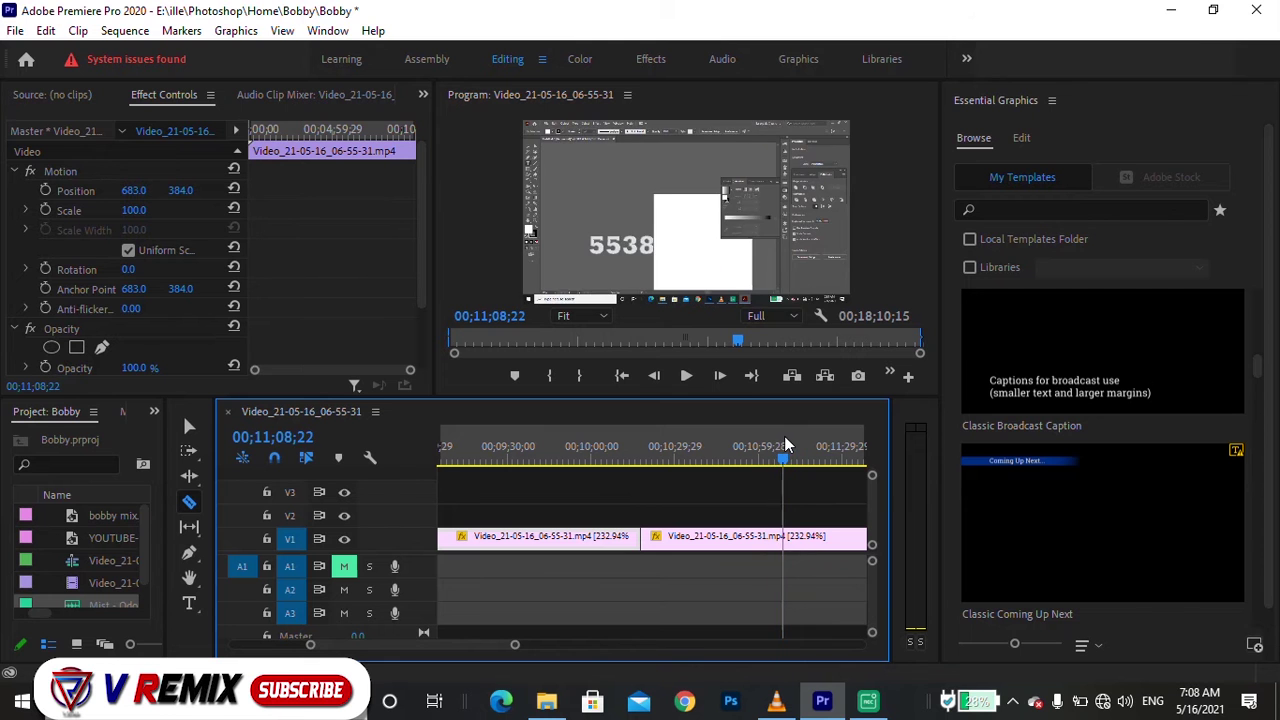
pyautogui.click(784, 536)
# - Clear the middle recording piece and delete the gap so the clips join
pyautogui.press('v')
pyautogui.rightClick(757, 536)
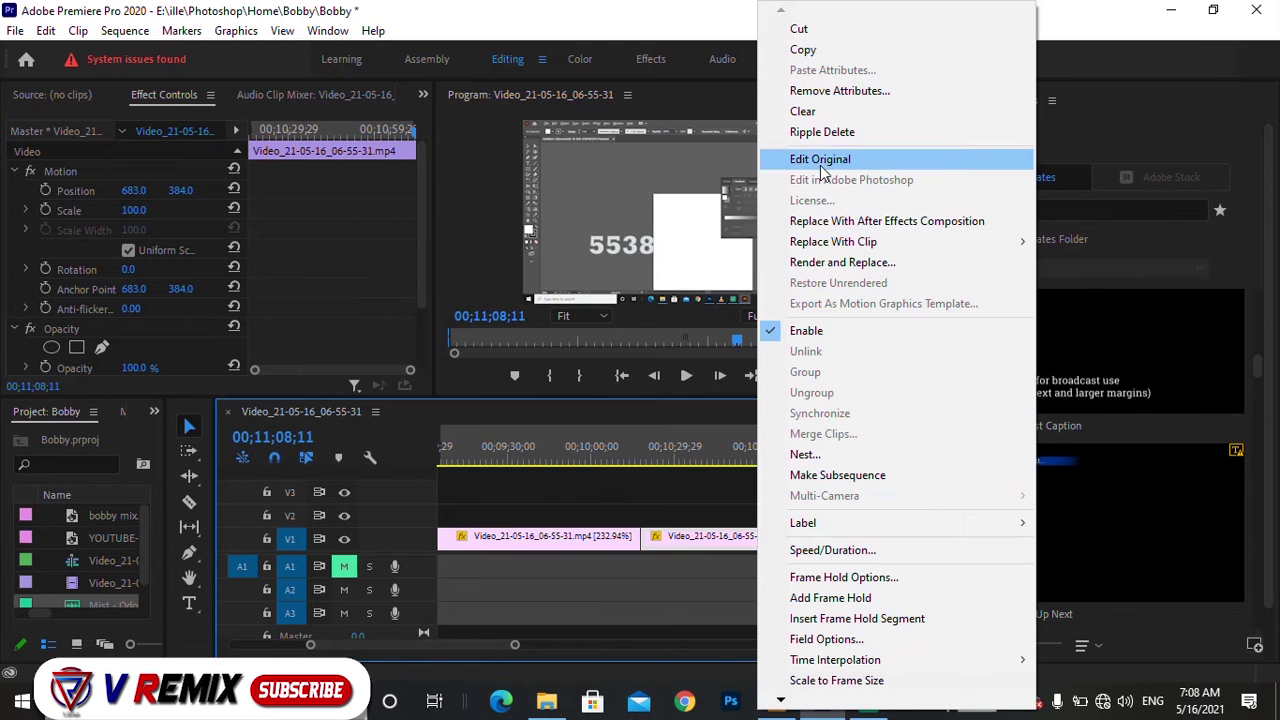
pyautogui.click(800, 109)
pyautogui.click(722, 546)
pyautogui.press('Delete')
pyautogui.scroll(-2, 649, 552)
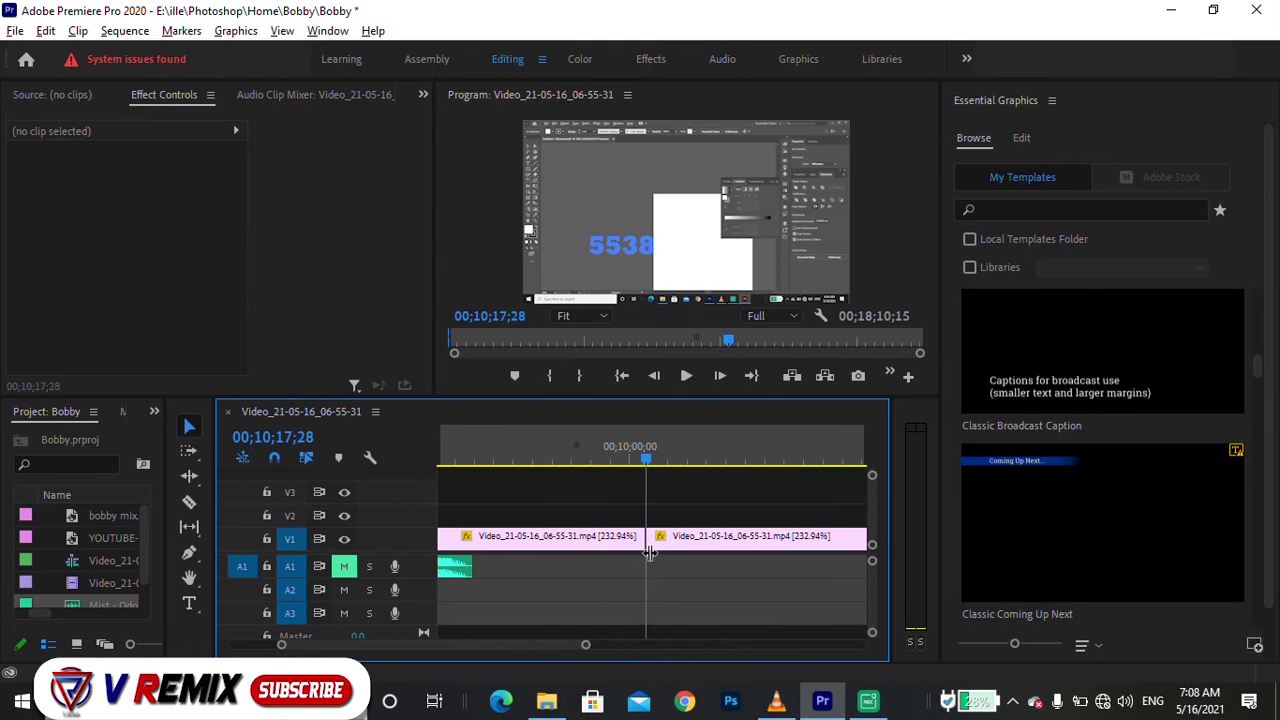
pyautogui.scroll(-3, 649, 552)
pyautogui.scroll(3, 578, 493)
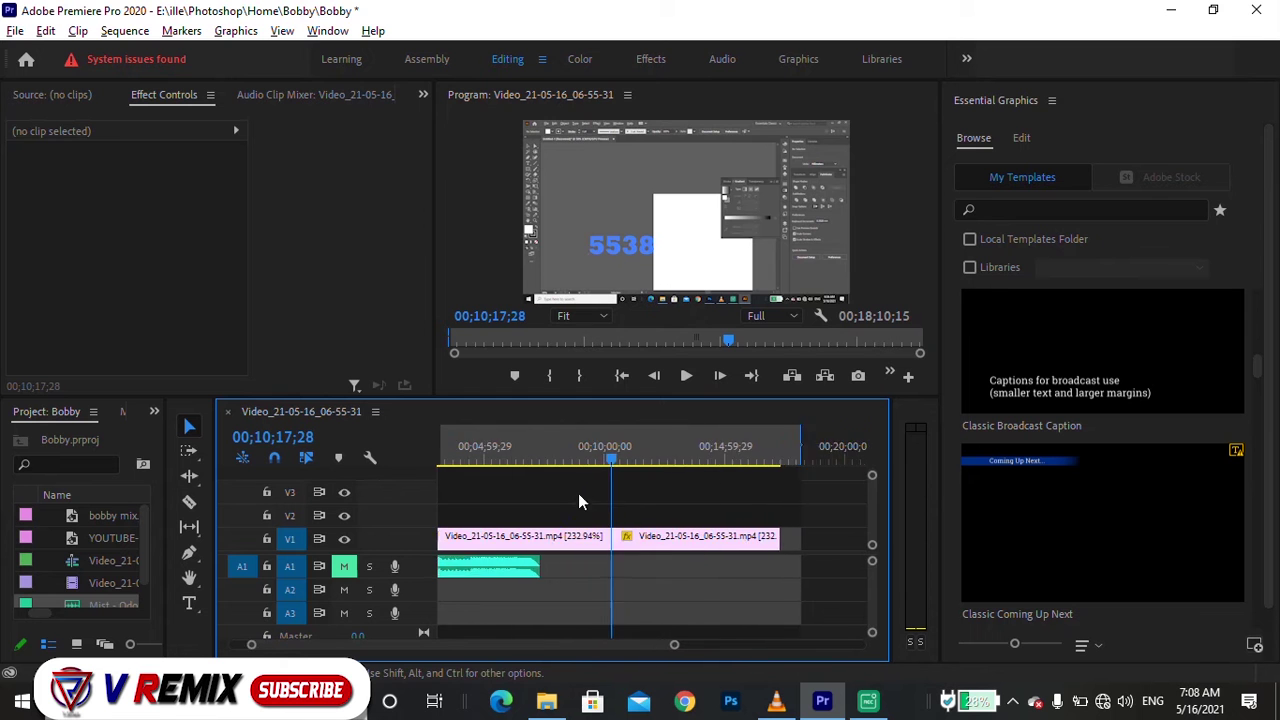
pyautogui.click(649, 461)
pyautogui.moveTo(649, 461); pyautogui.dragTo(800, 461)
pyautogui.scroll(2, 720, 542)
pyautogui.scroll(2, 720, 542)
# - Speed the first recording clip up to 276.2%
pyautogui.rightClick(560, 540)
pyautogui.click(632, 550)
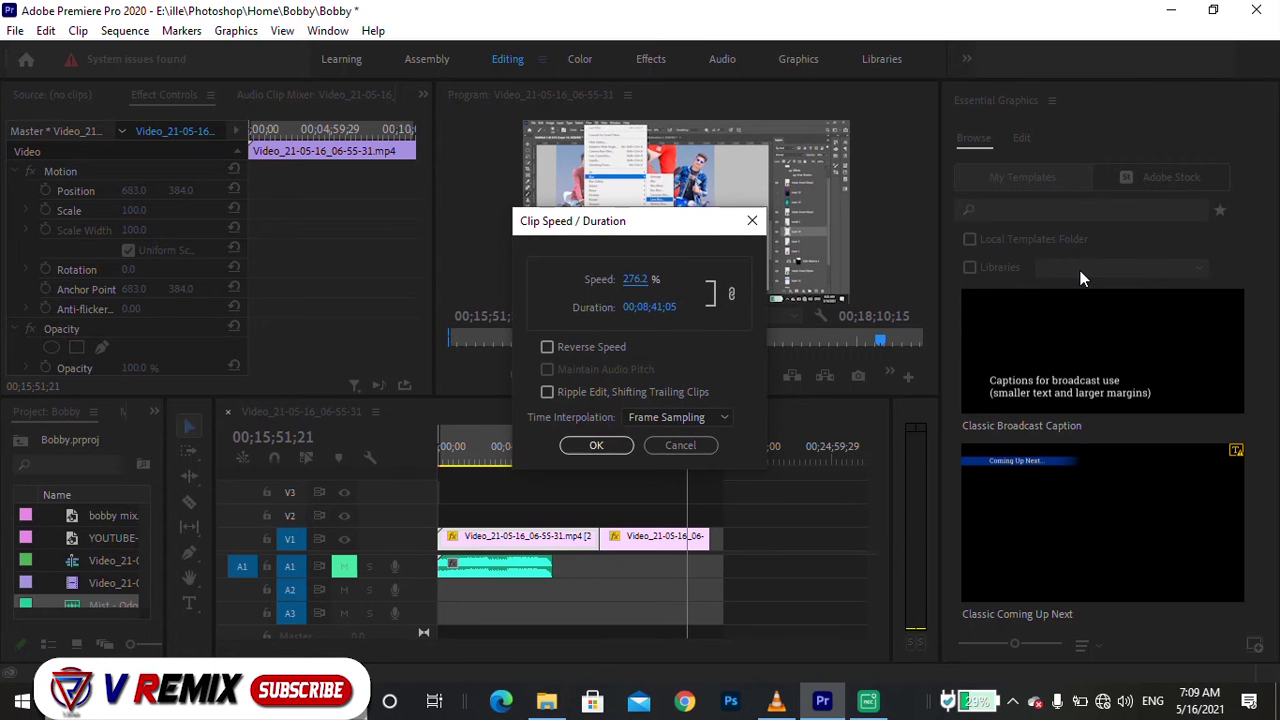
pyautogui.click(596, 445)
pyautogui.click(610, 537)
# - Speed the second recording clip up to 246.1% and close the gap before it
pyautogui.rightClick(630, 540)
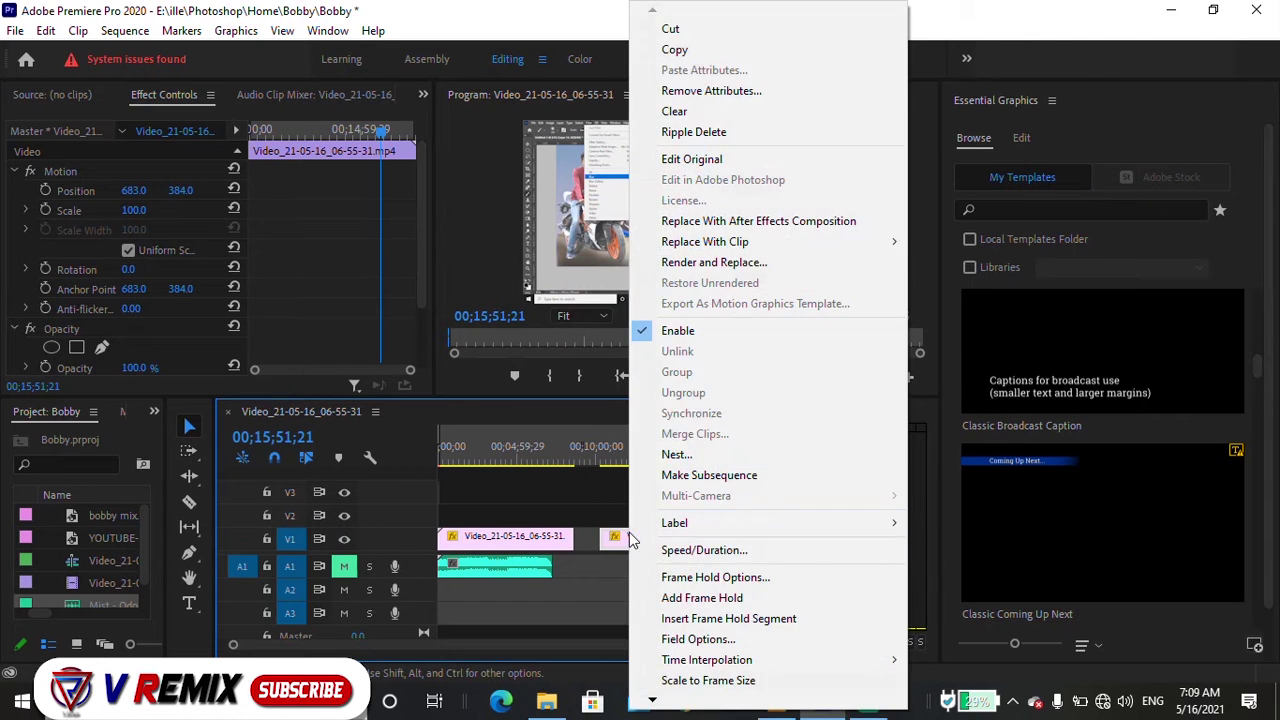
pyautogui.click(700, 550)
pyautogui.moveTo(668, 280); pyautogui.dragTo(818, 288)
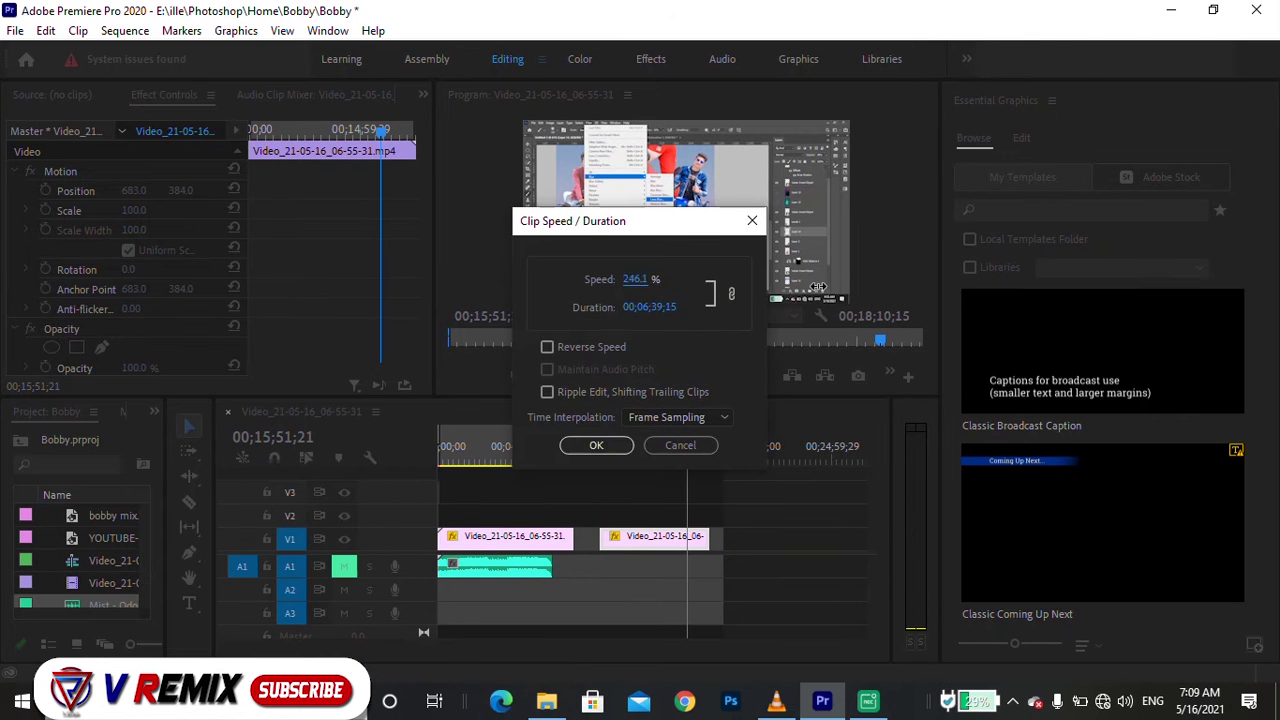
pyautogui.click(596, 445)
pyautogui.rightClick(590, 545)
pyautogui.click(660, 556)
# - Extend the music along A1 and place YOUTUBE-01.png on V3 at the sequence start
pyautogui.moveTo(479, 566)
pyautogui.mouseDown()
pyautogui.moveTo(597, 568)
pyautogui.moveTo(687, 463)
pyautogui.mouseUp()
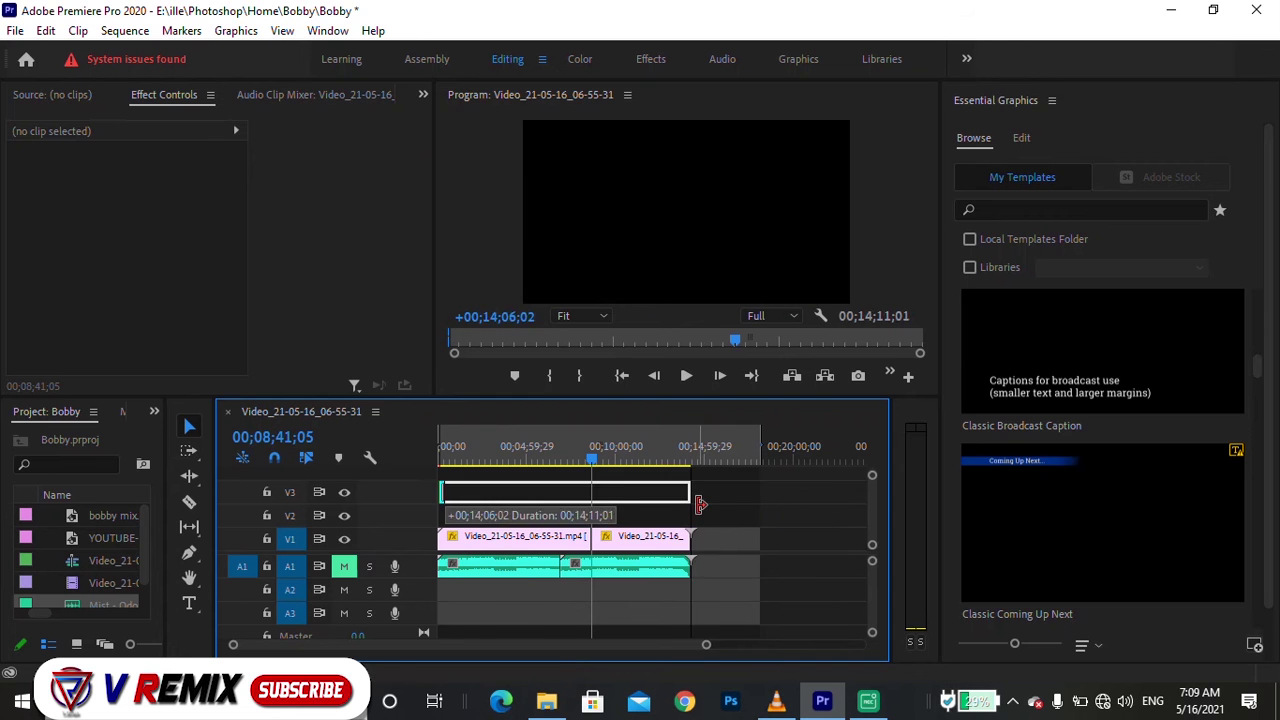
pyautogui.moveTo(627, 499); pyautogui.dragTo(510, 489)
pyautogui.press('Home')
pyautogui.hotkey('ctrl', '=')
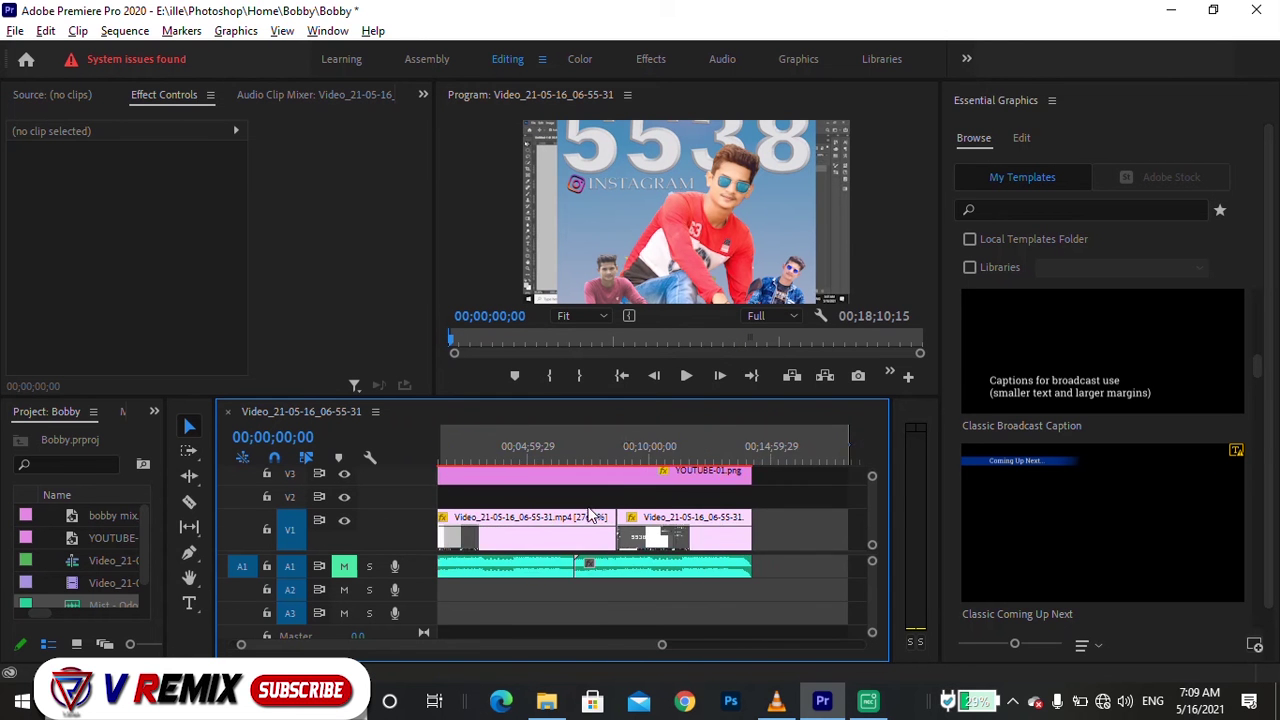
pyautogui.press('\\')
pyautogui.scroll(1, 627, 545)
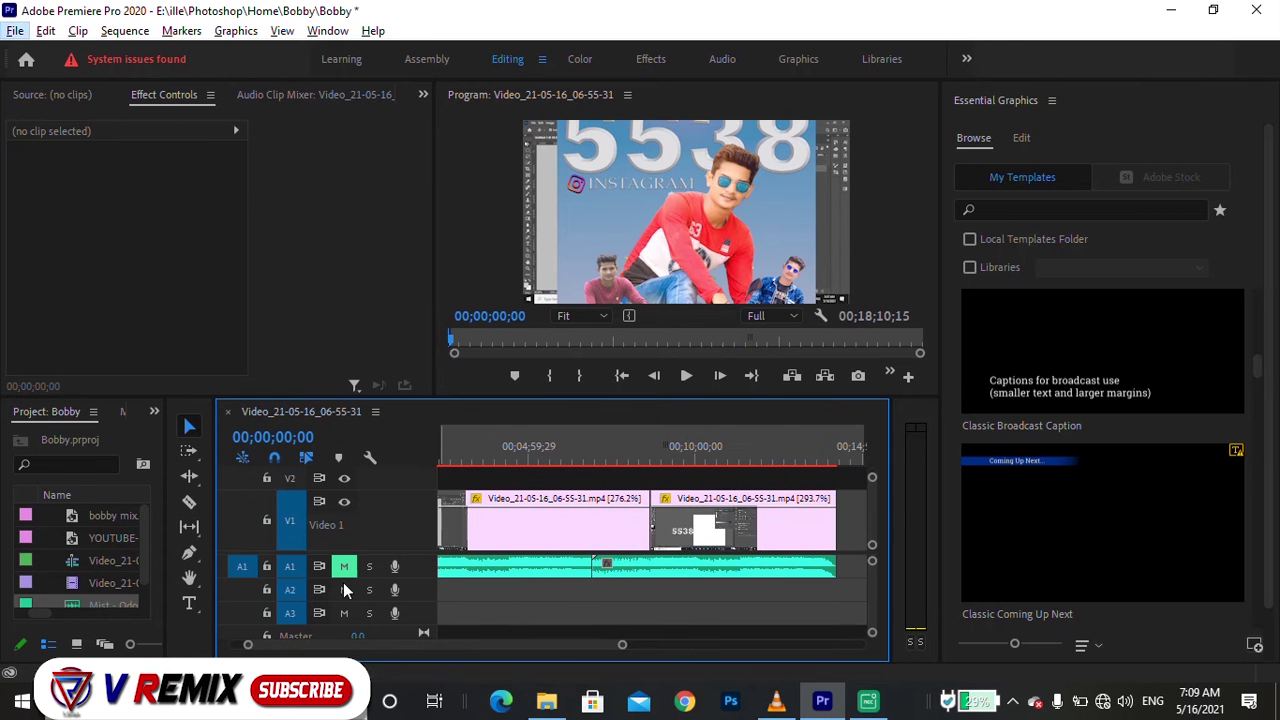
pyautogui.scroll(-3, 684, 582)
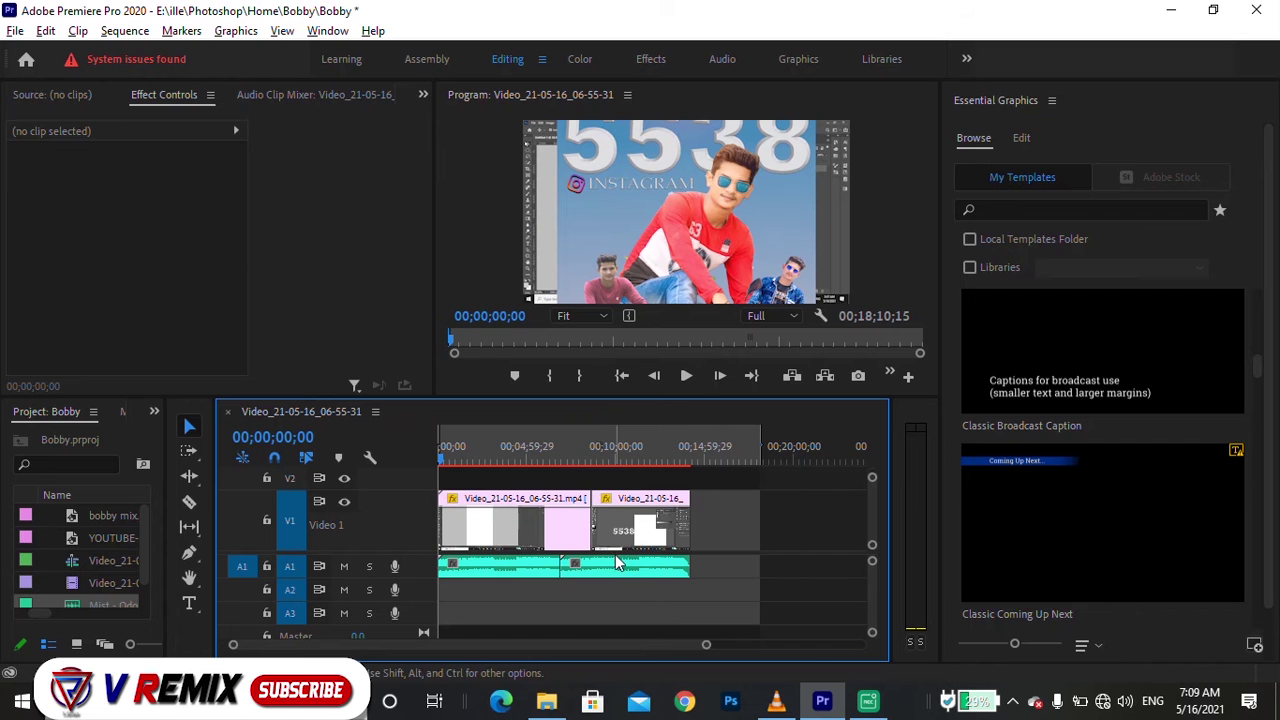
pyautogui.scroll(2, 520, 488)
pyautogui.scroll(2, 500, 489)
pyautogui.scroll(2, 480, 490)
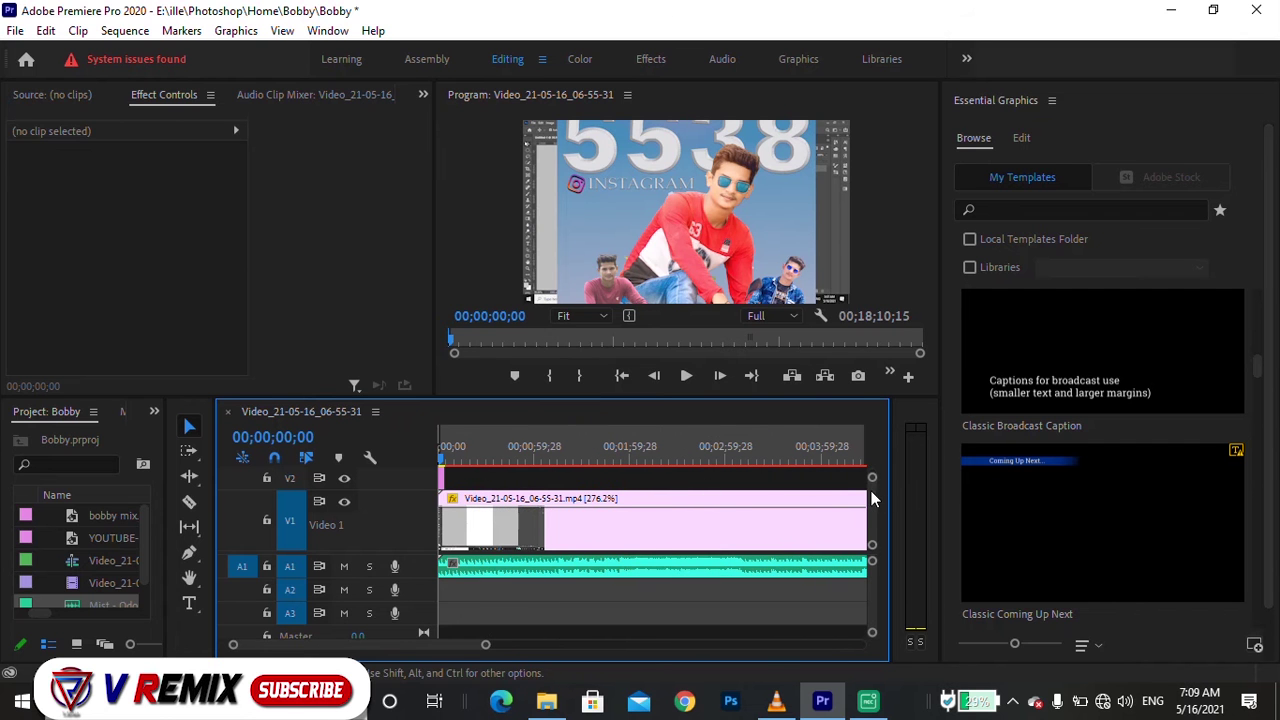
pyautogui.scroll(2, 868, 497)
pyautogui.scroll(2, 471, 565)
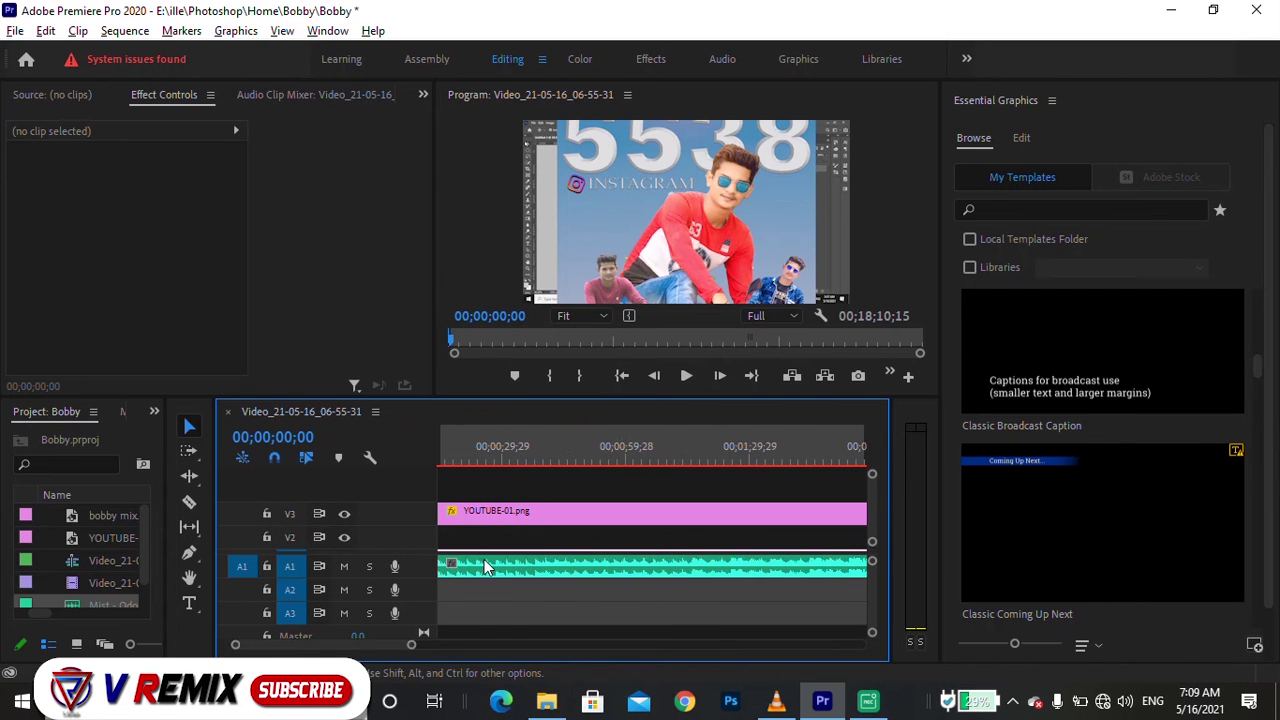
pyautogui.scroll(2, 484, 559)
pyautogui.scroll(2, 487, 540)
pyautogui.scroll(1, 487, 540)
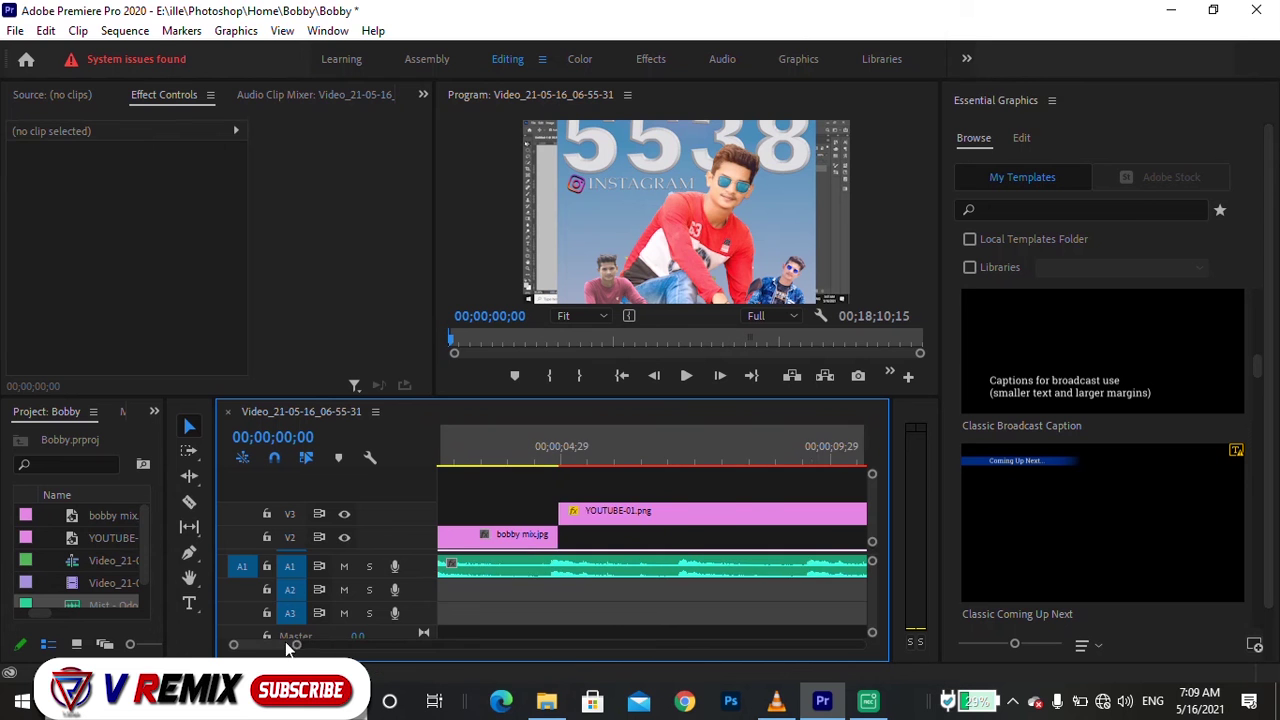
pyautogui.scroll(1, 487, 540)
# - At the bobby mix.jpg clip start, enable Position keyframing and set rotation 23° and scale 226%
pyautogui.press('space')
pyautogui.click(476, 536)
pyautogui.moveTo(279, 131); pyautogui.dragTo(220, 140)
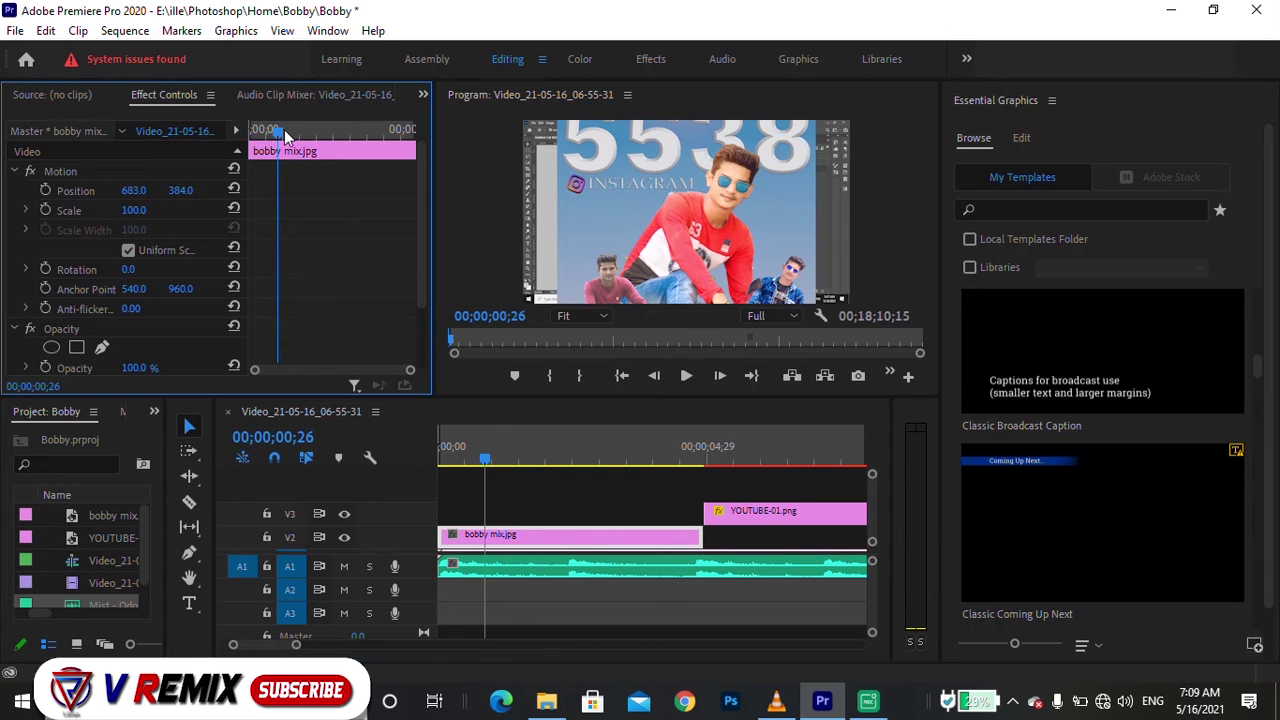
pyautogui.click(44, 190)
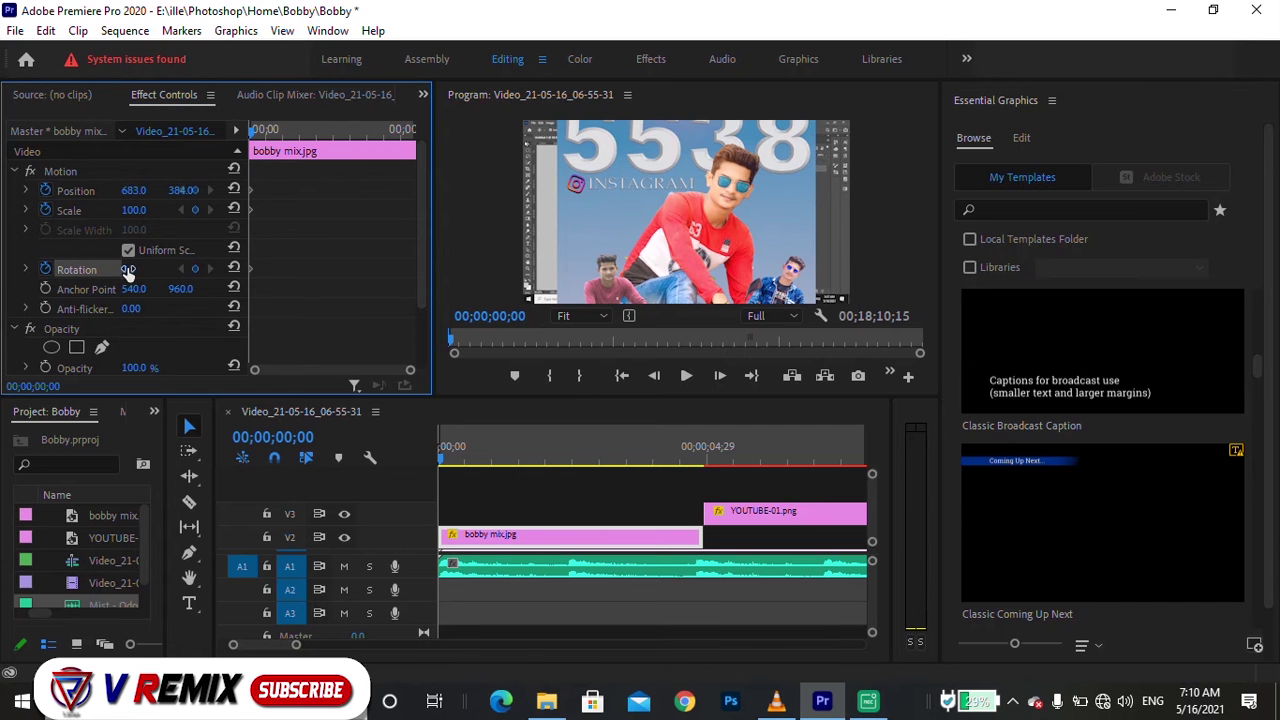
pyautogui.moveTo(128, 269); pyautogui.dragTo(160, 269)
pyautogui.click(276, 135)
pyautogui.moveTo(276, 135); pyautogui.dragTo(245, 147)
pyautogui.moveTo(133, 212); pyautogui.dragTo(259, 212)
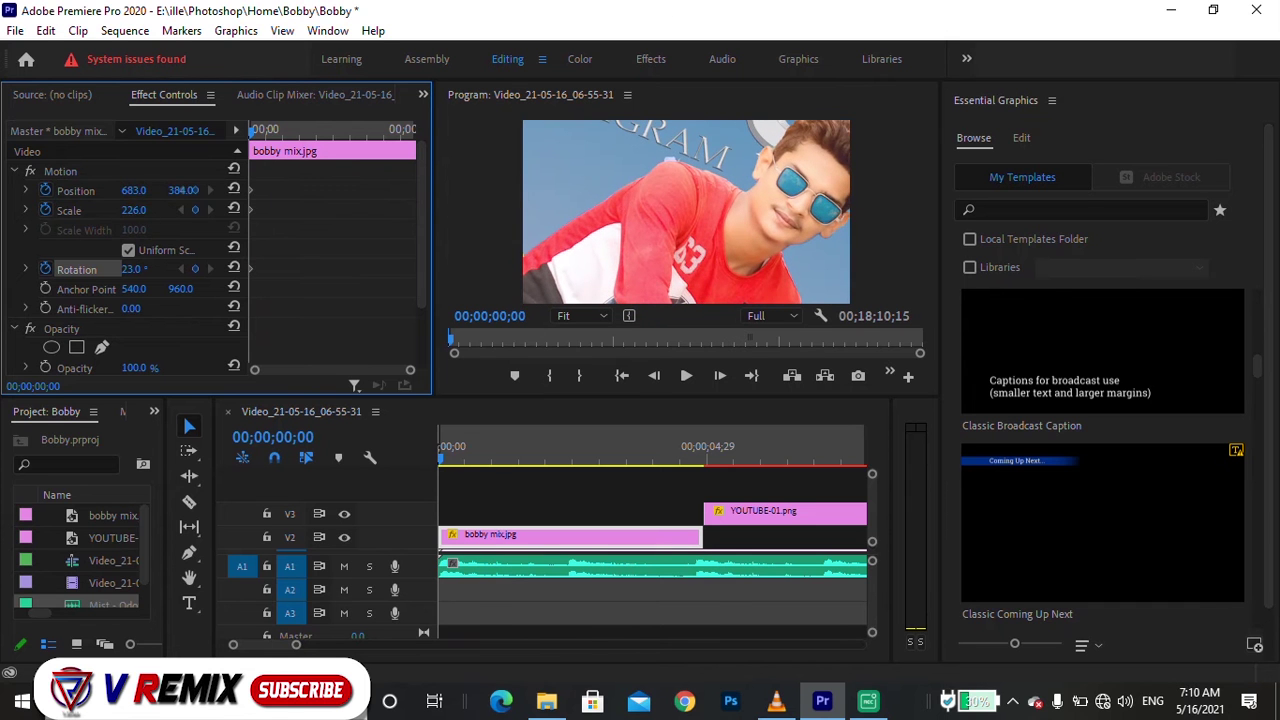
# - At 00;00;00;26, bring the scale down from 145% to about 76% and rotation toward 1°
pyautogui.moveTo(260, 140); pyautogui.dragTo(277, 135)
pyautogui.moveTo(133, 210); pyautogui.dragTo(52, 210)
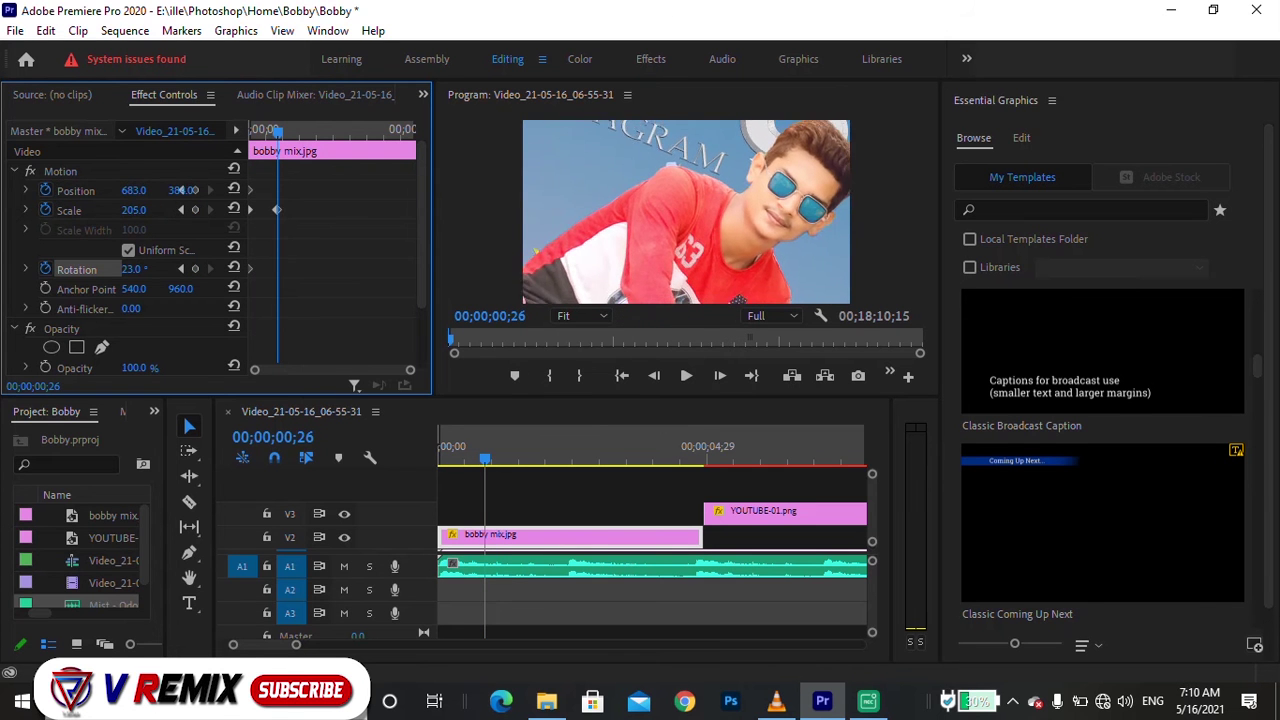
pyautogui.moveTo(131, 269); pyautogui.dragTo(112, 269)
pyautogui.moveTo(133, 210); pyautogui.dragTo(113, 210)
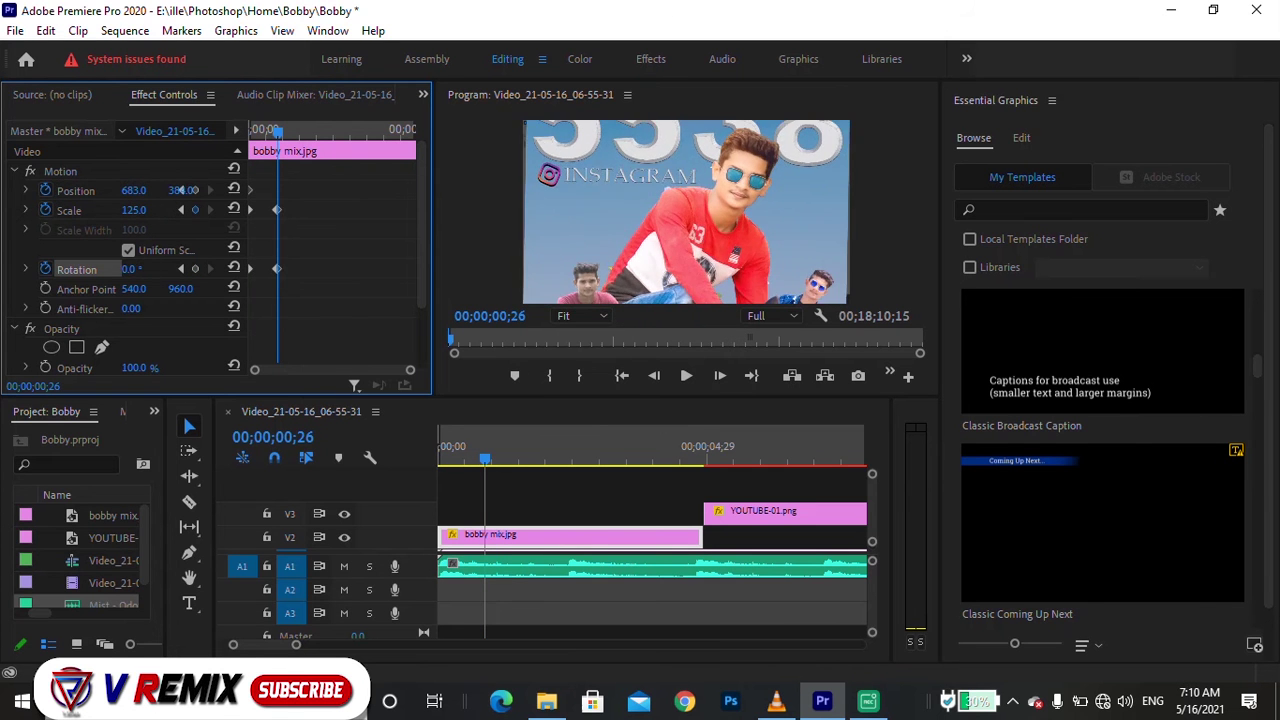
pyautogui.moveTo(131, 269); pyautogui.dragTo(128, 269)
pyautogui.moveTo(133, 210)
pyautogui.mouseDown()
pyautogui.moveTo(85, 210)
pyautogui.moveTo(143, 225)
pyautogui.mouseUp()
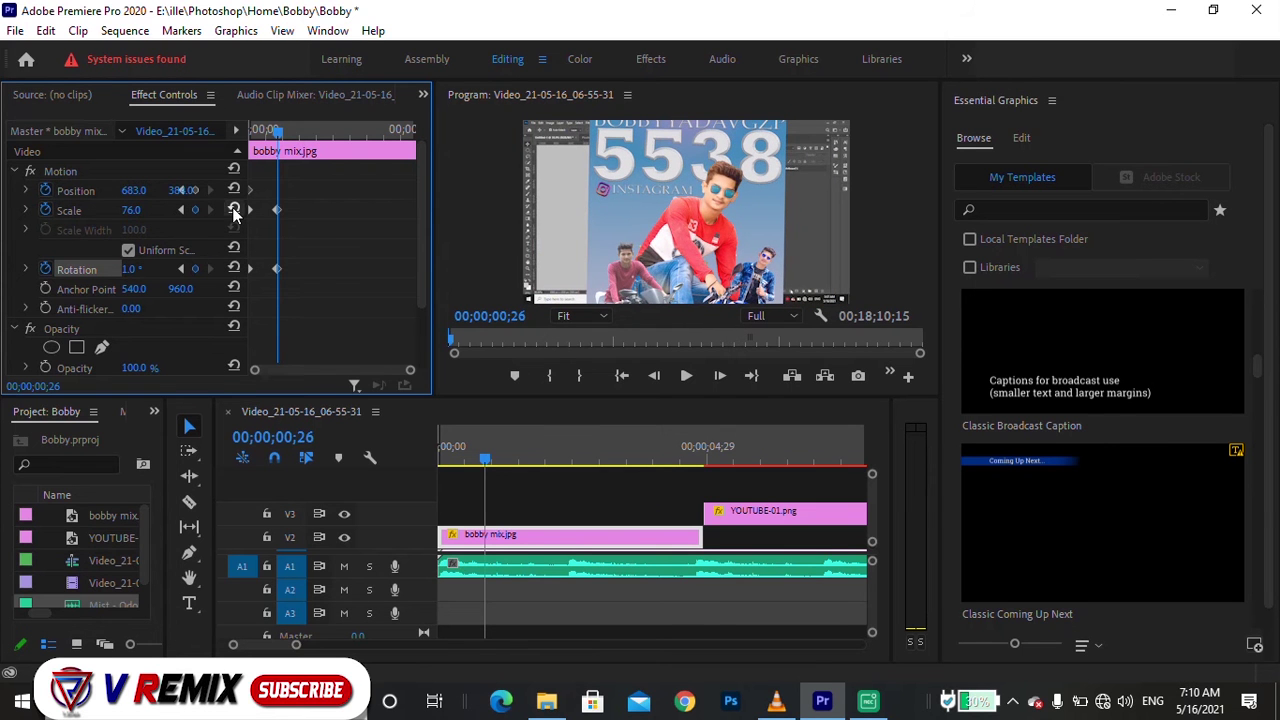
# - At 00;00;03;23, keyframe rotation 0° and scale 40%, then check the result at 00;00;04;13
pyautogui.moveTo(280, 140); pyautogui.dragTo(377, 133)
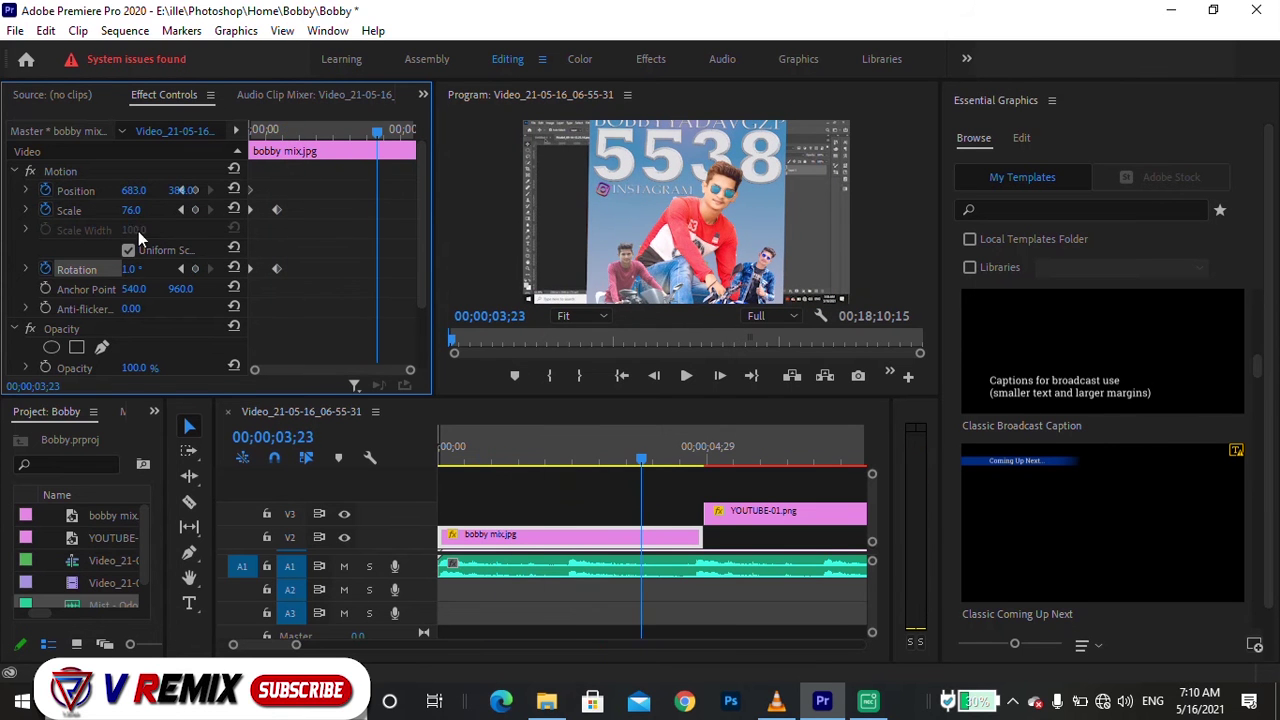
pyautogui.moveTo(129, 269); pyautogui.dragTo(133, 269)
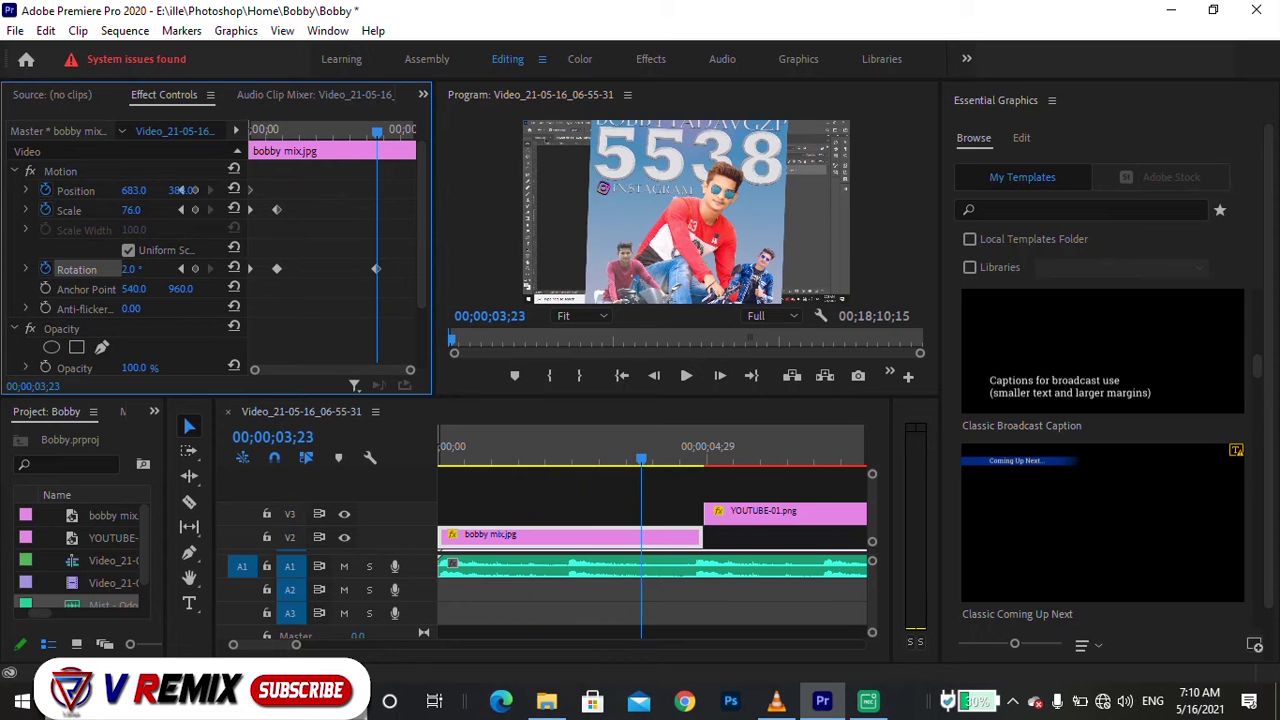
pyautogui.press('Return')
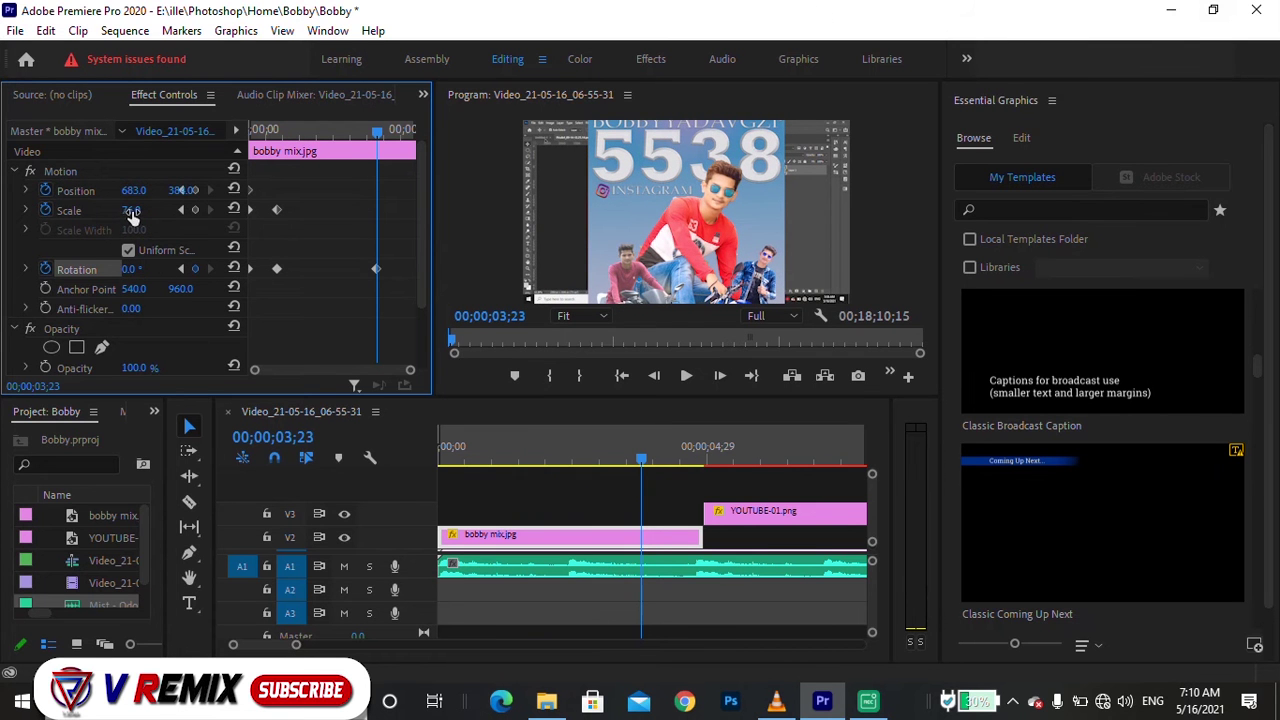
pyautogui.moveTo(131, 210); pyautogui.dragTo(98, 210)
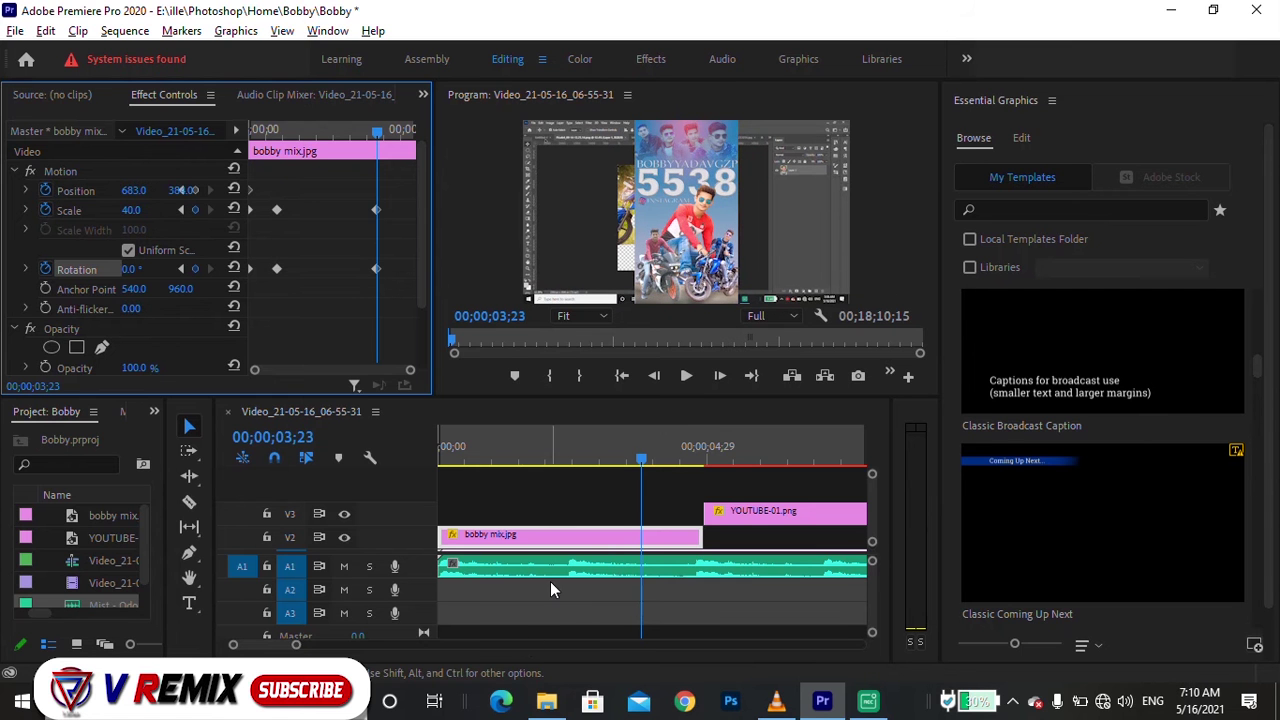
pyautogui.scroll(-2, 550, 581)
pyautogui.click(613, 463)
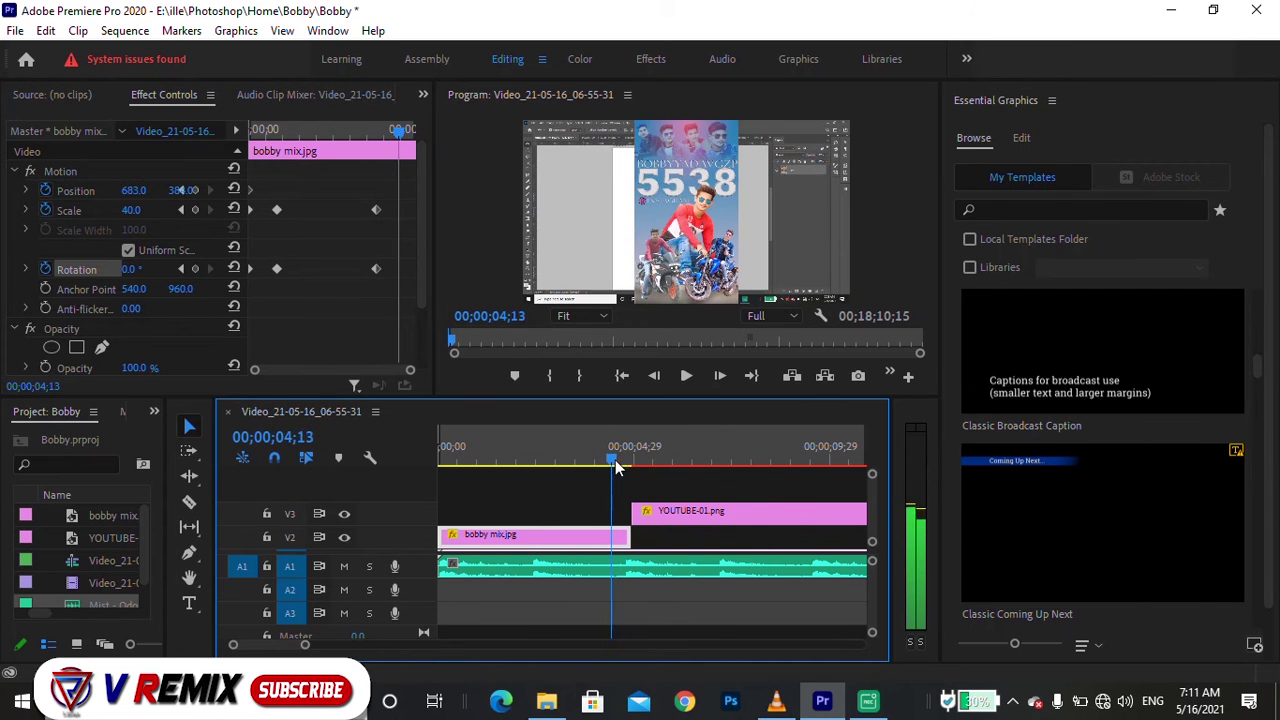
# - Reposition the music clip on track A1
pyautogui.moveTo(613, 463); pyautogui.dragTo(509, 466)
pyautogui.scroll(-2, 558, 581)
pyautogui.scroll(-2, 677, 598)
pyautogui.scroll(-3, 677, 598)
pyautogui.moveTo(700, 570); pyautogui.dragTo(610, 577)
pyautogui.scroll(-2, 874, 520)
# - Set the first screen-recording clip's speed to 285% and zoom the timeline in at the start
pyautogui.click(836, 526)
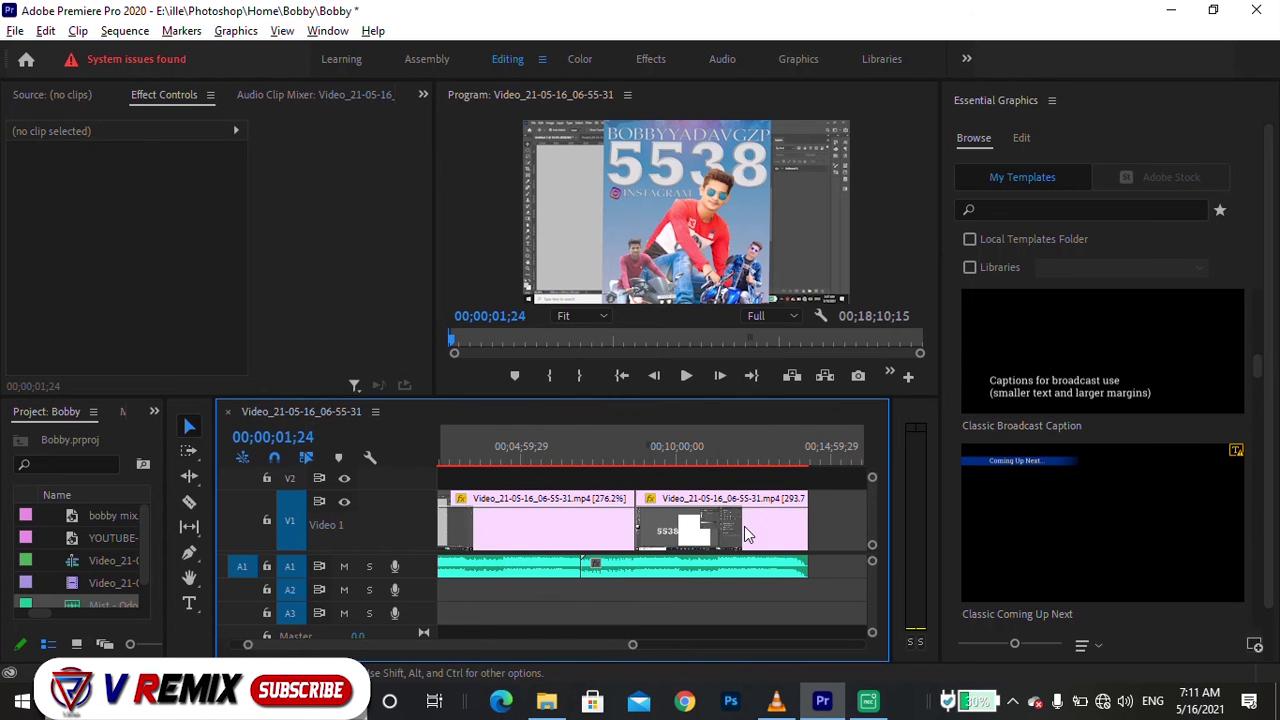
pyautogui.rightClick(749, 526)
pyautogui.click(613, 531)
pyautogui.rightClick(593, 520)
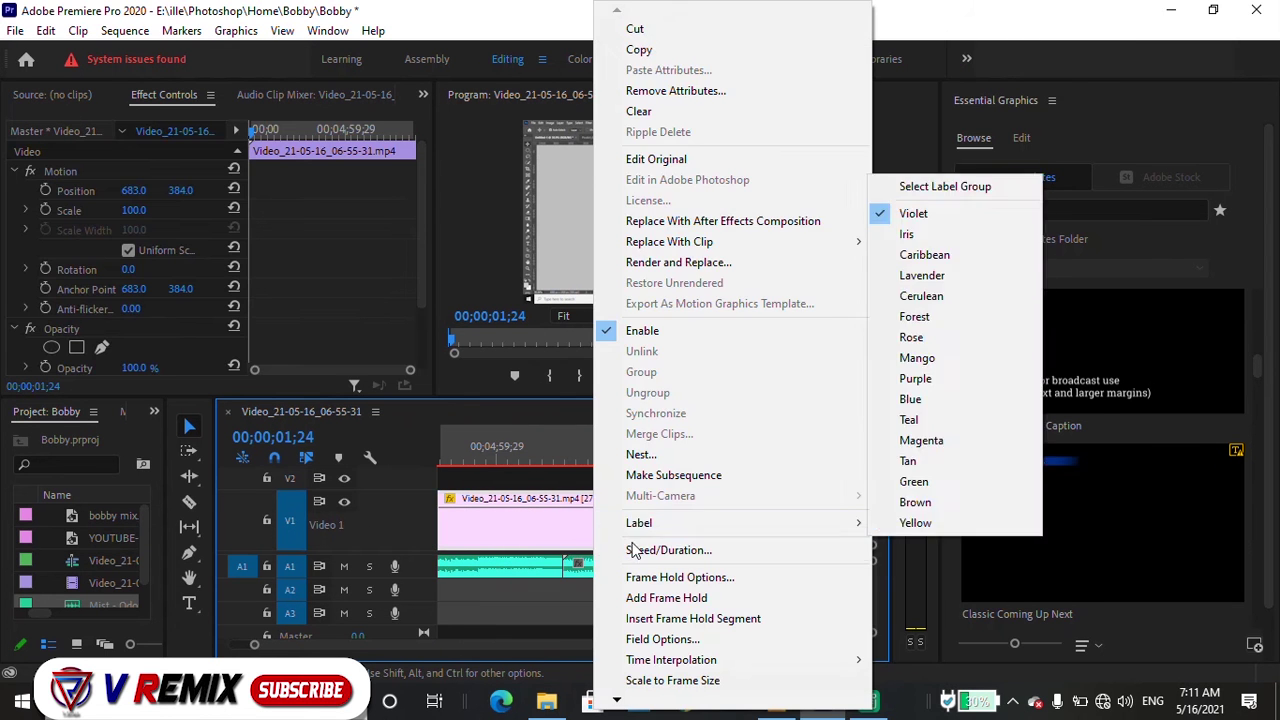
pyautogui.click(650, 489)
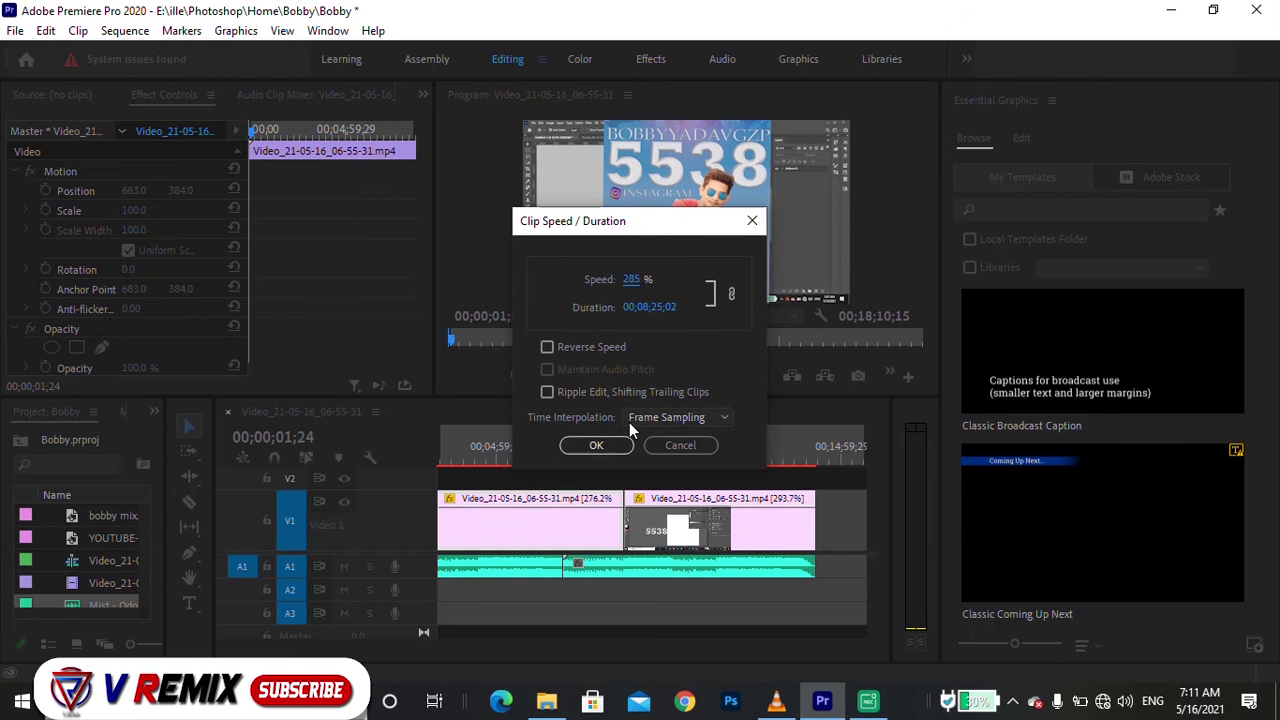
pyautogui.click(596, 445)
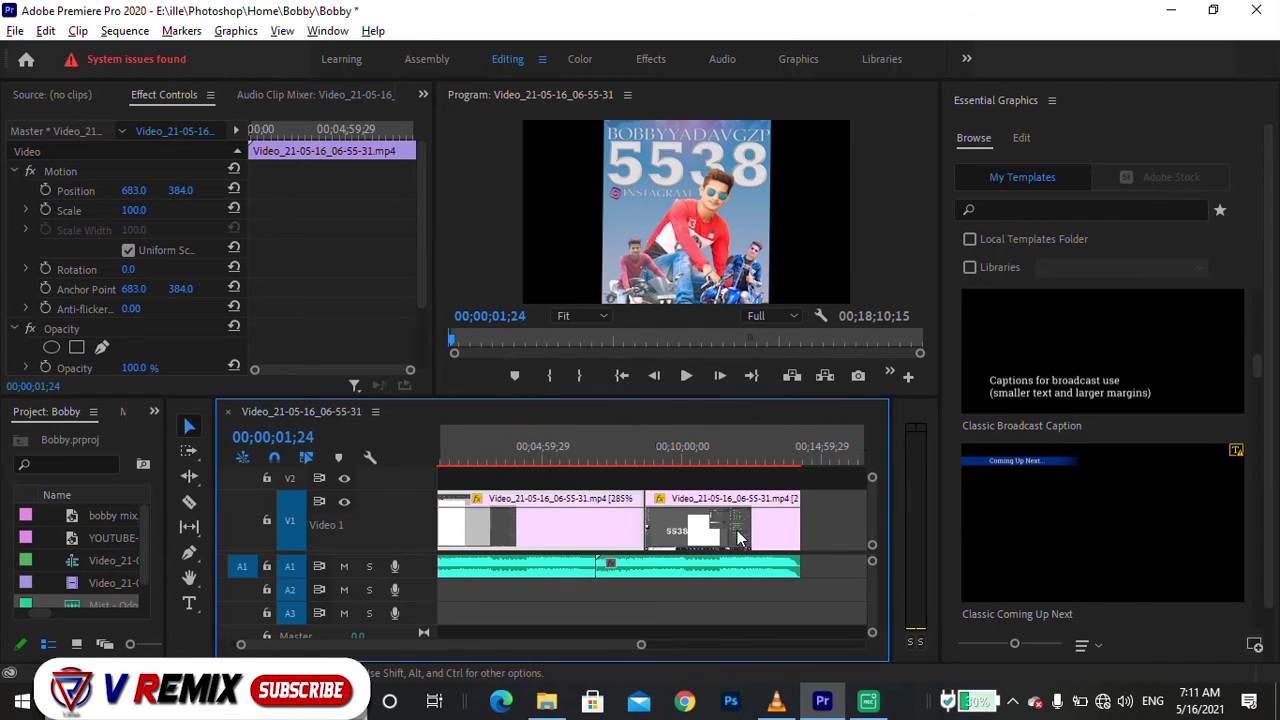
pyautogui.scroll(5, 465, 523)
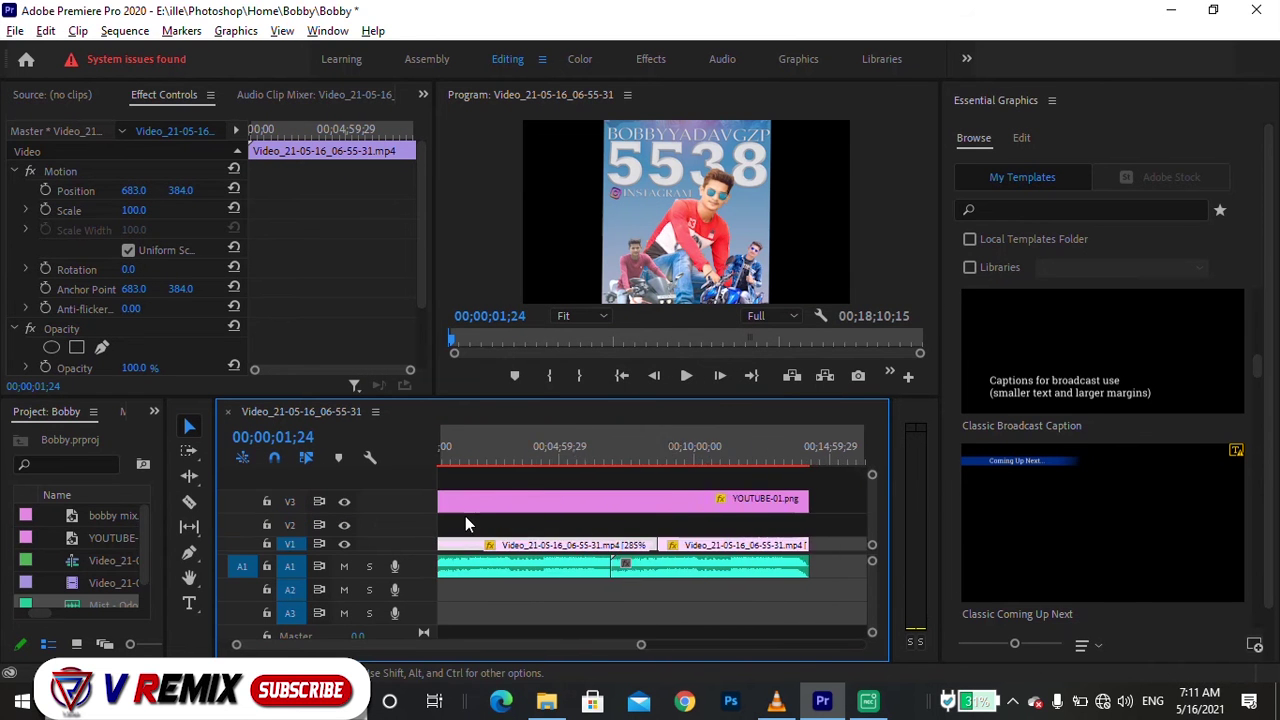
pyautogui.press('=')
pyautogui.press('=')
pyautogui.press('=')
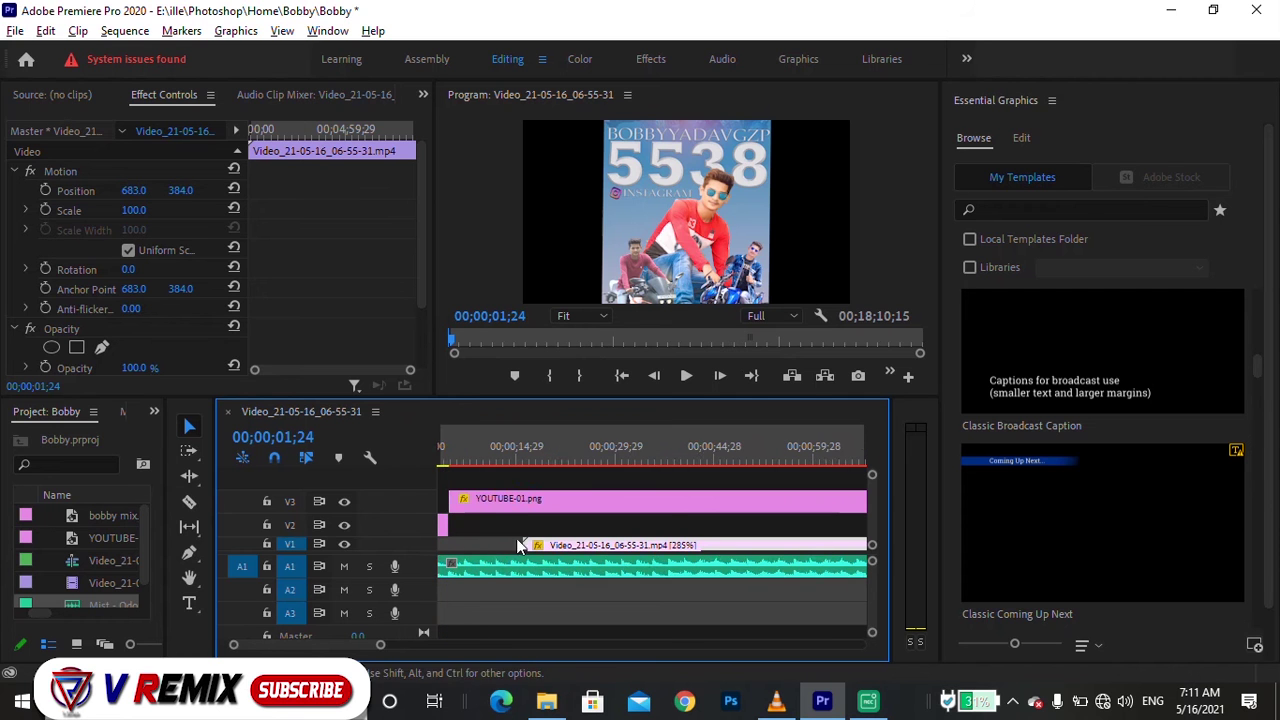
# - Extend the bobby mix intro image so it lasts longer, and preview it
pyautogui.moveTo(447, 524); pyautogui.dragTo(520, 530)
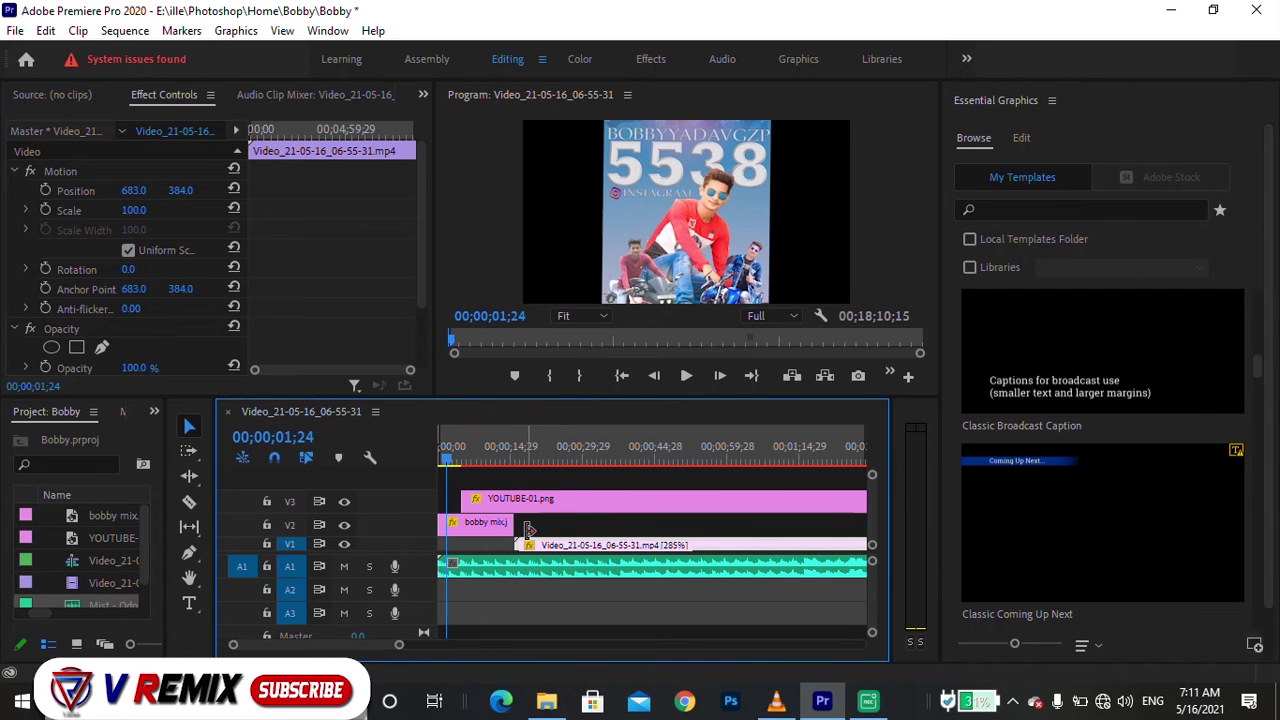
pyautogui.press('space')
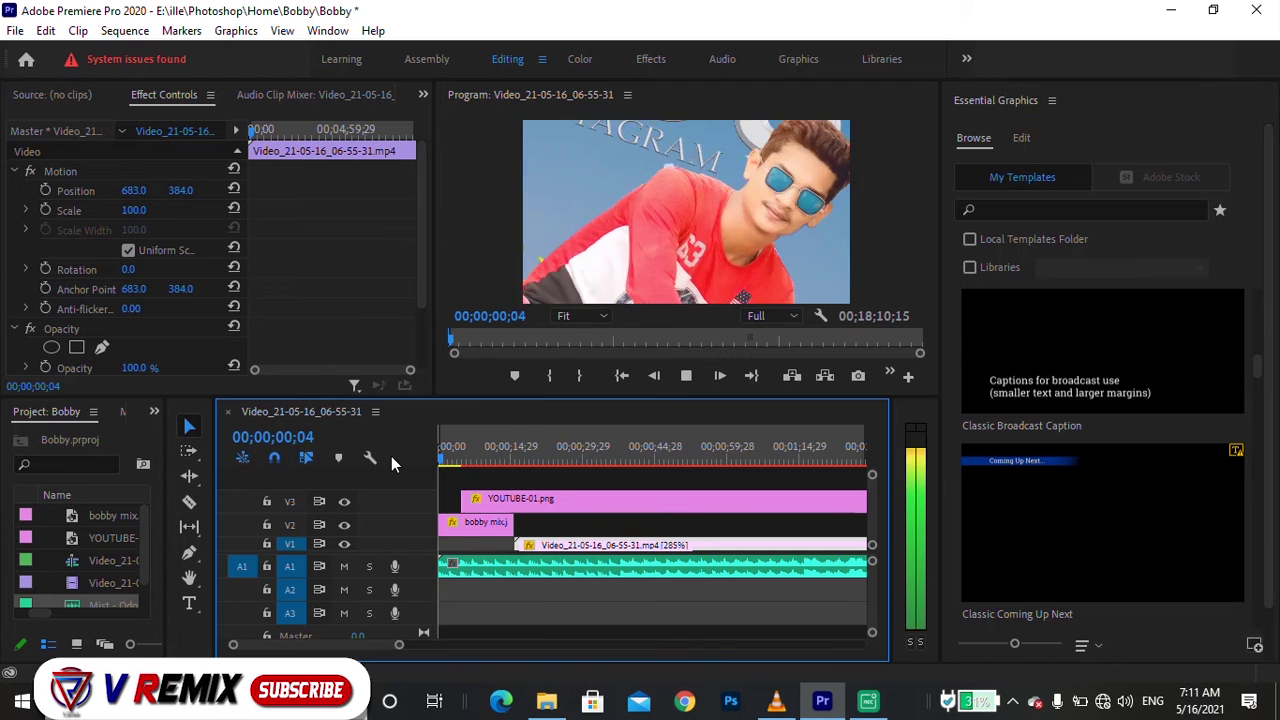
pyautogui.press('space')
pyautogui.press('alt')
# - Place a second bobby mix.jpg copy on V1 at the sequence start, scaled to 130 then 134
pyautogui.moveTo(96, 520); pyautogui.dragTo(558, 535)
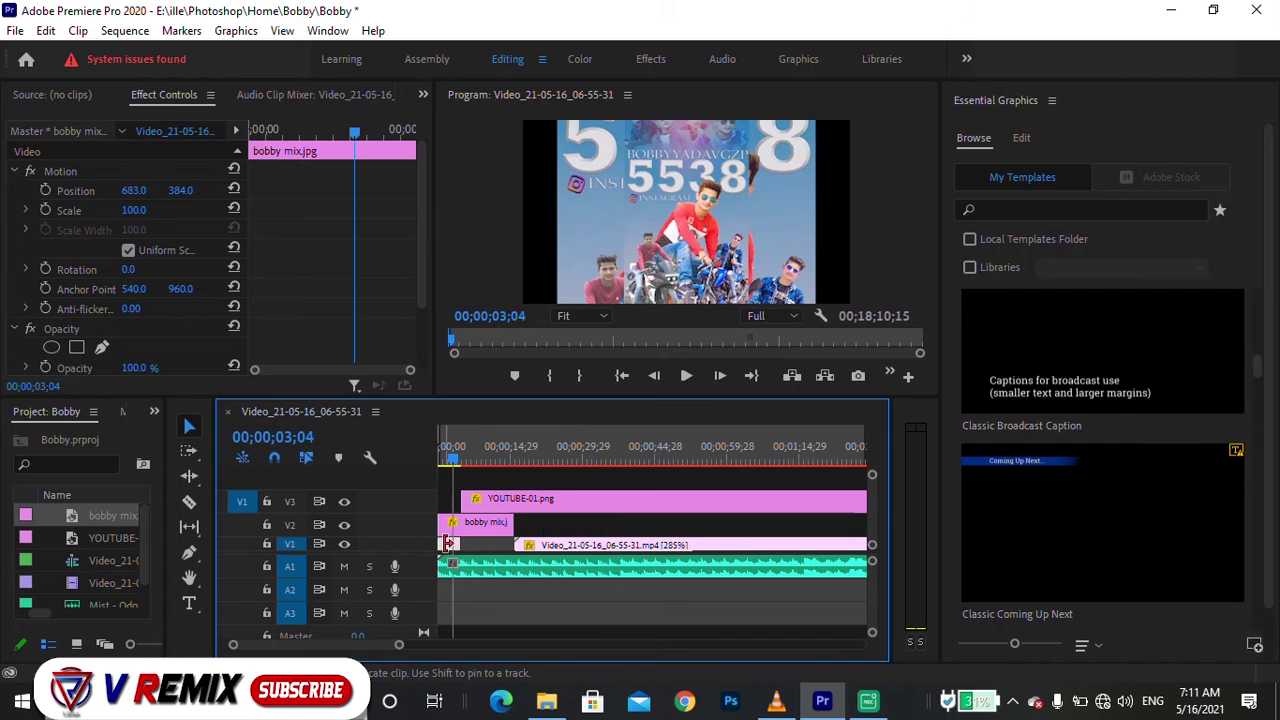
pyautogui.moveTo(558, 535)
pyautogui.mouseDown()
pyautogui.moveTo(510, 552)
pyautogui.moveTo(524, 545)
pyautogui.mouseUp()
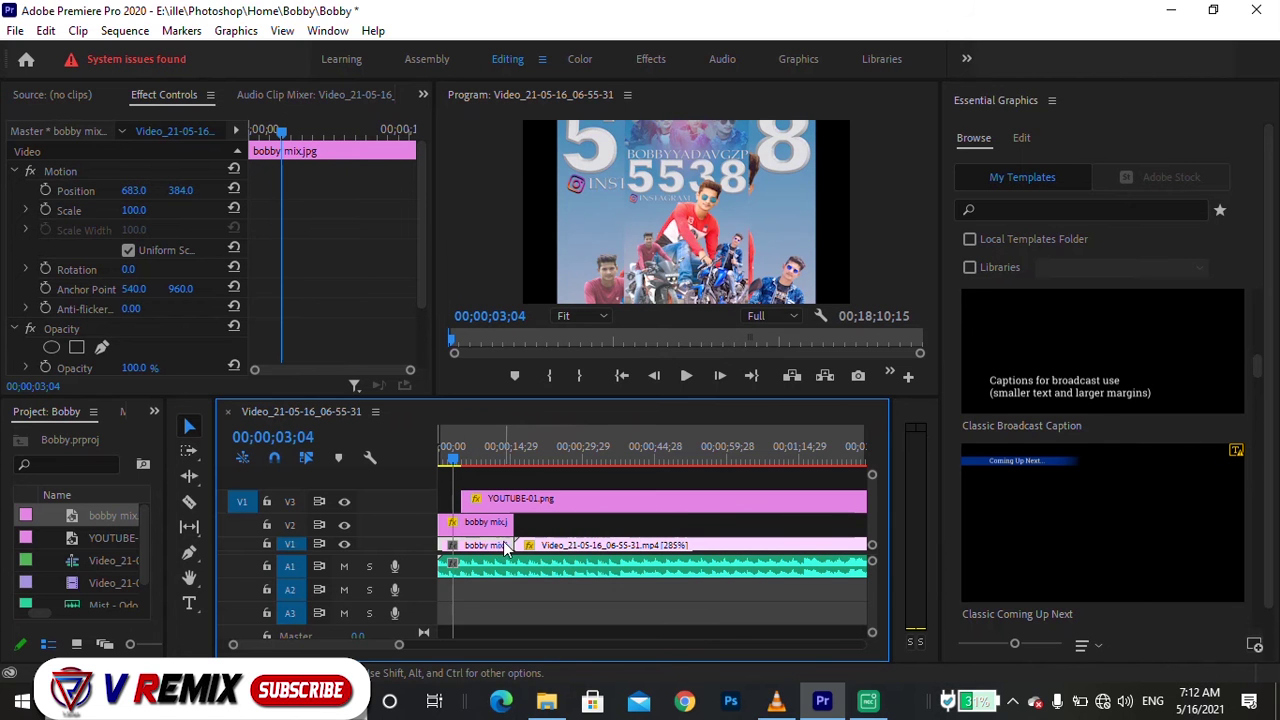
pyautogui.rightClick(472, 557)
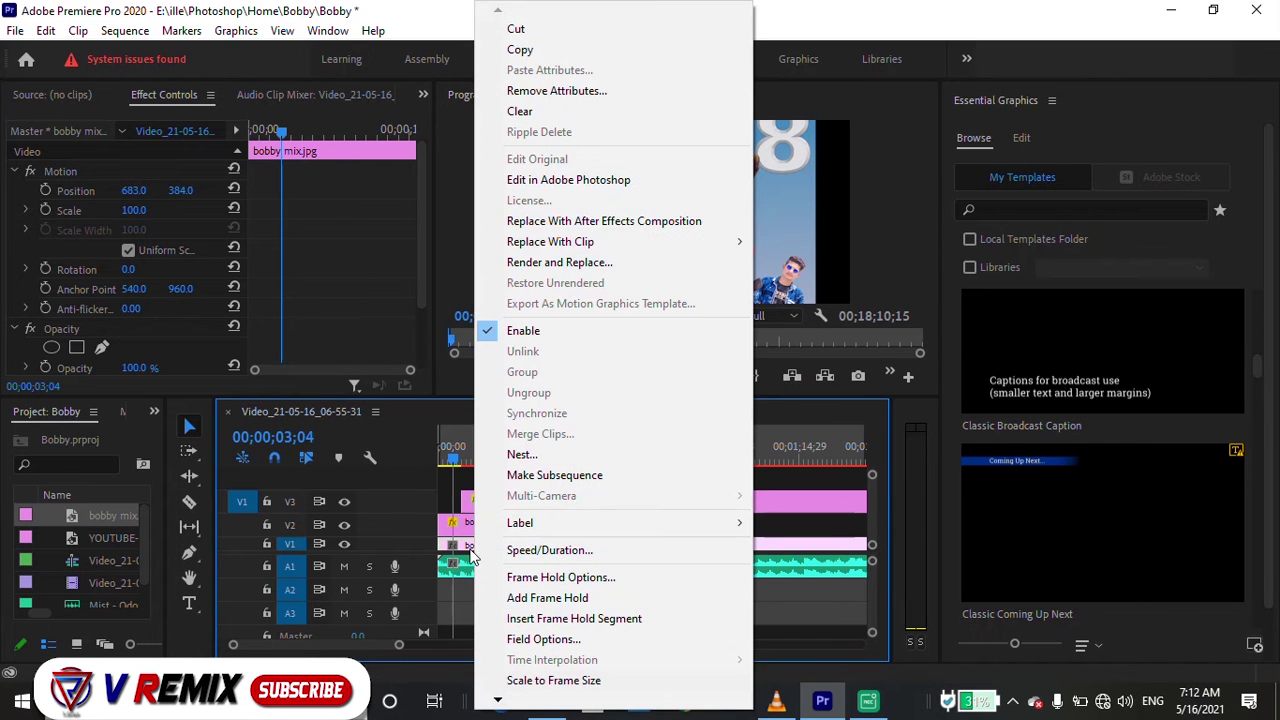
pyautogui.click(470, 565)
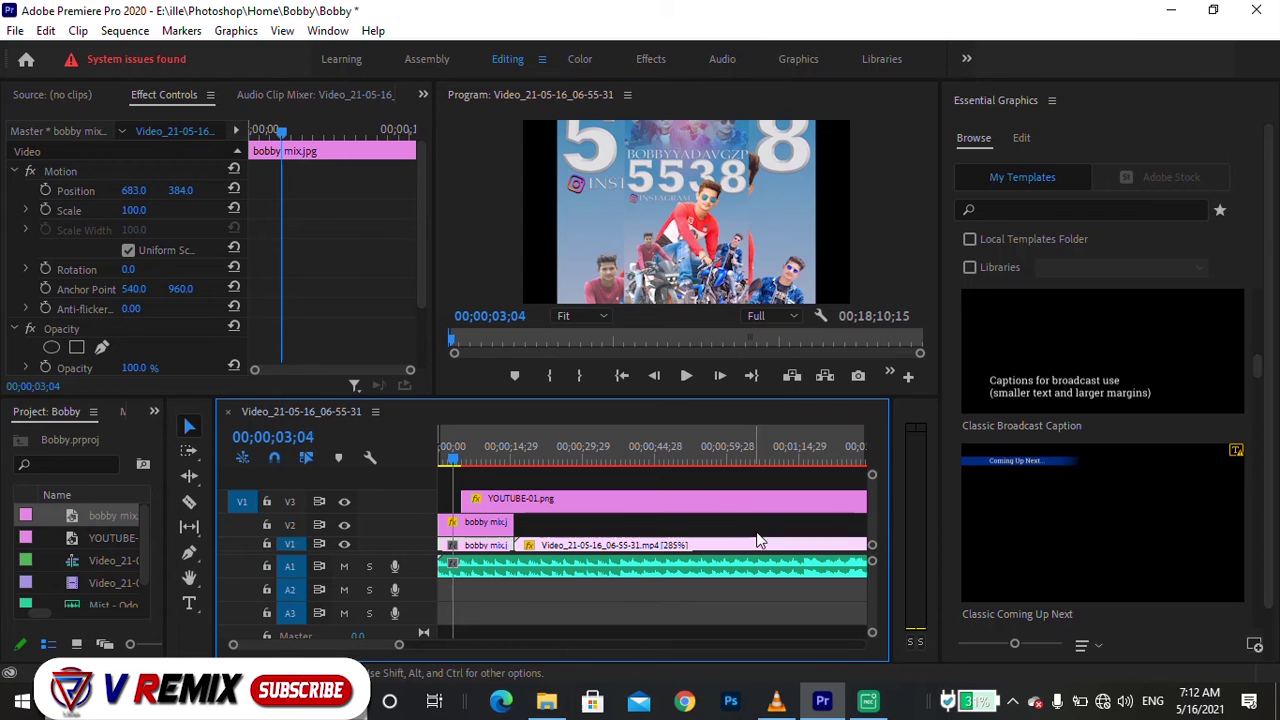
pyautogui.scroll(2, 440, 558)
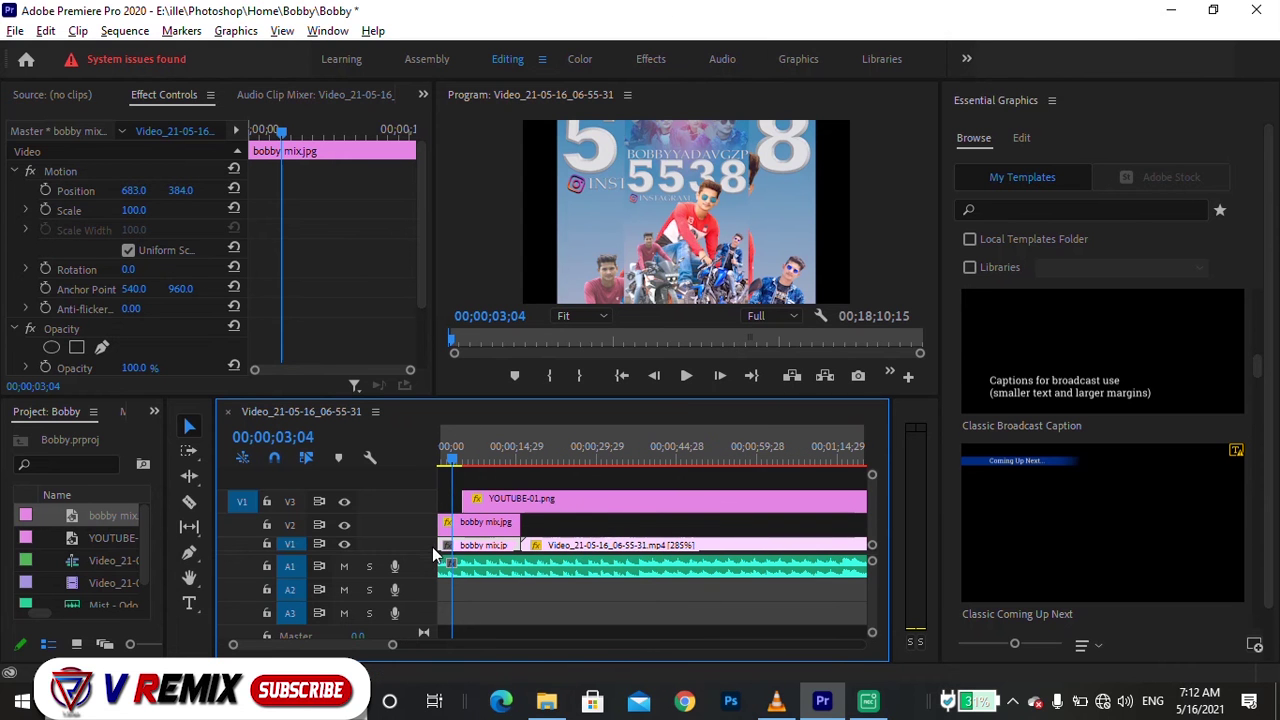
pyautogui.click(134, 210)
pyautogui.write('130')
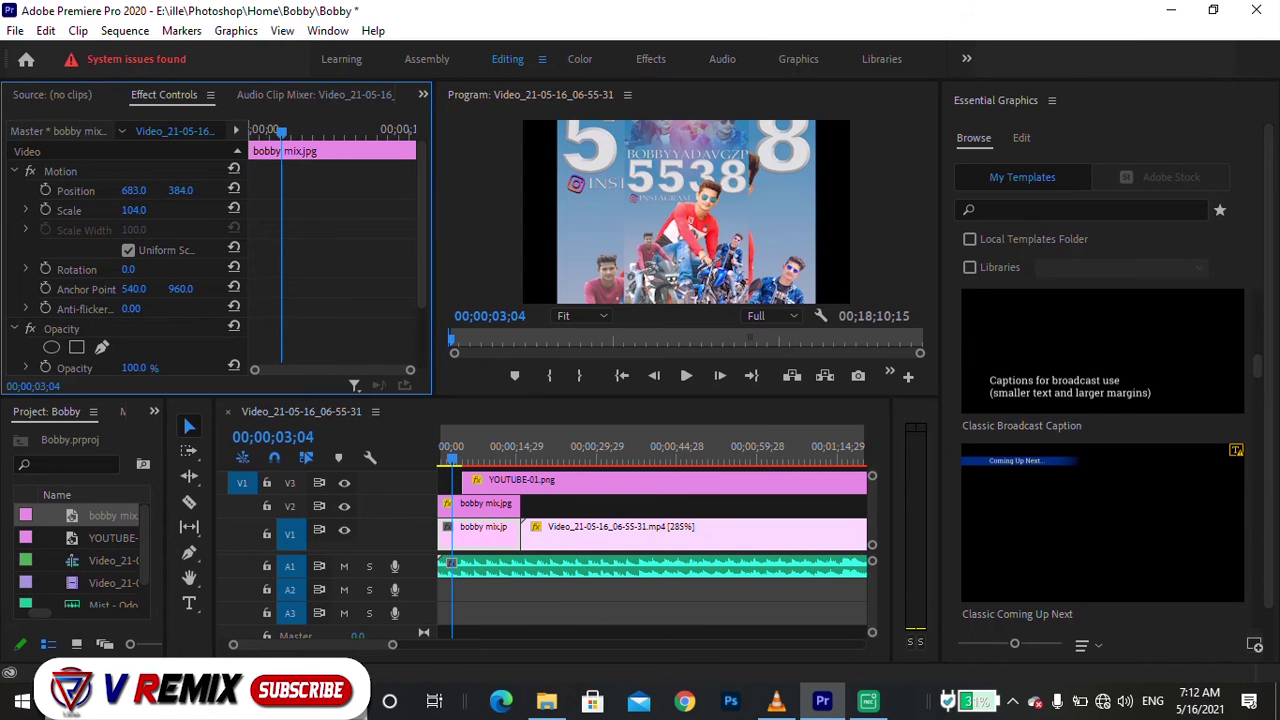
pyautogui.press('Return')
pyautogui.moveTo(134, 210); pyautogui.dragTo(147, 205)
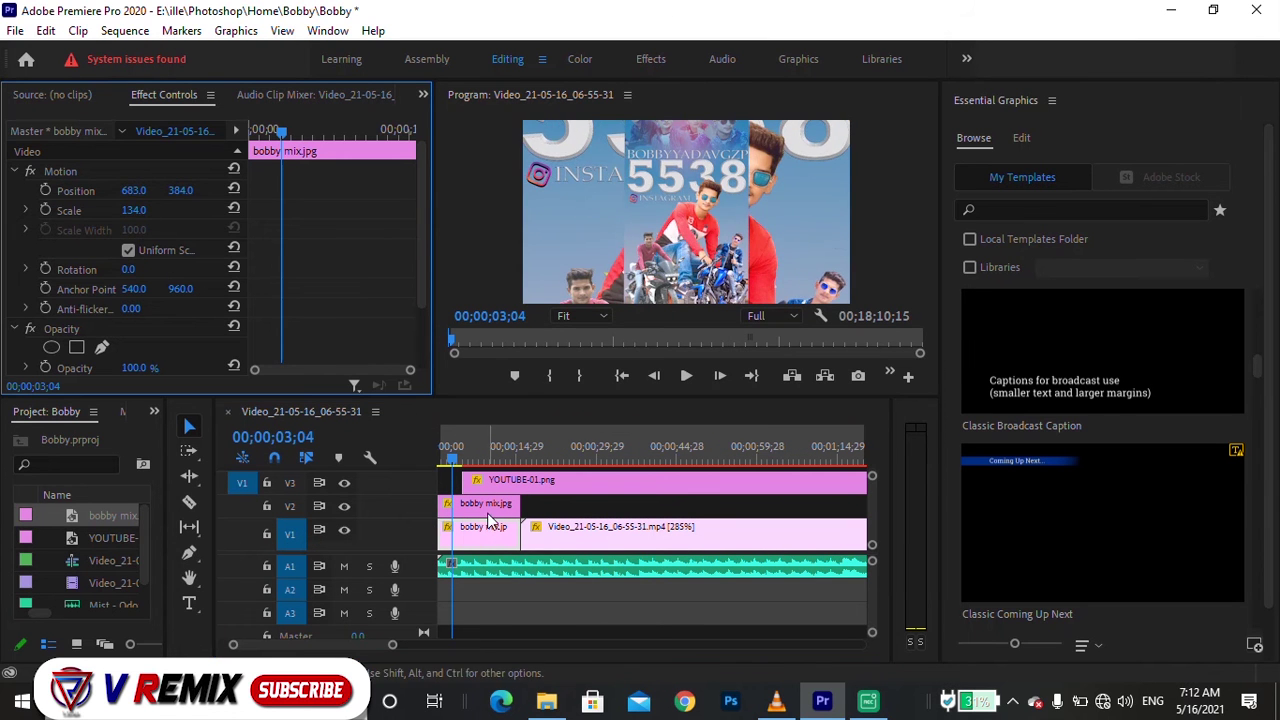
pyautogui.click(618, 510)
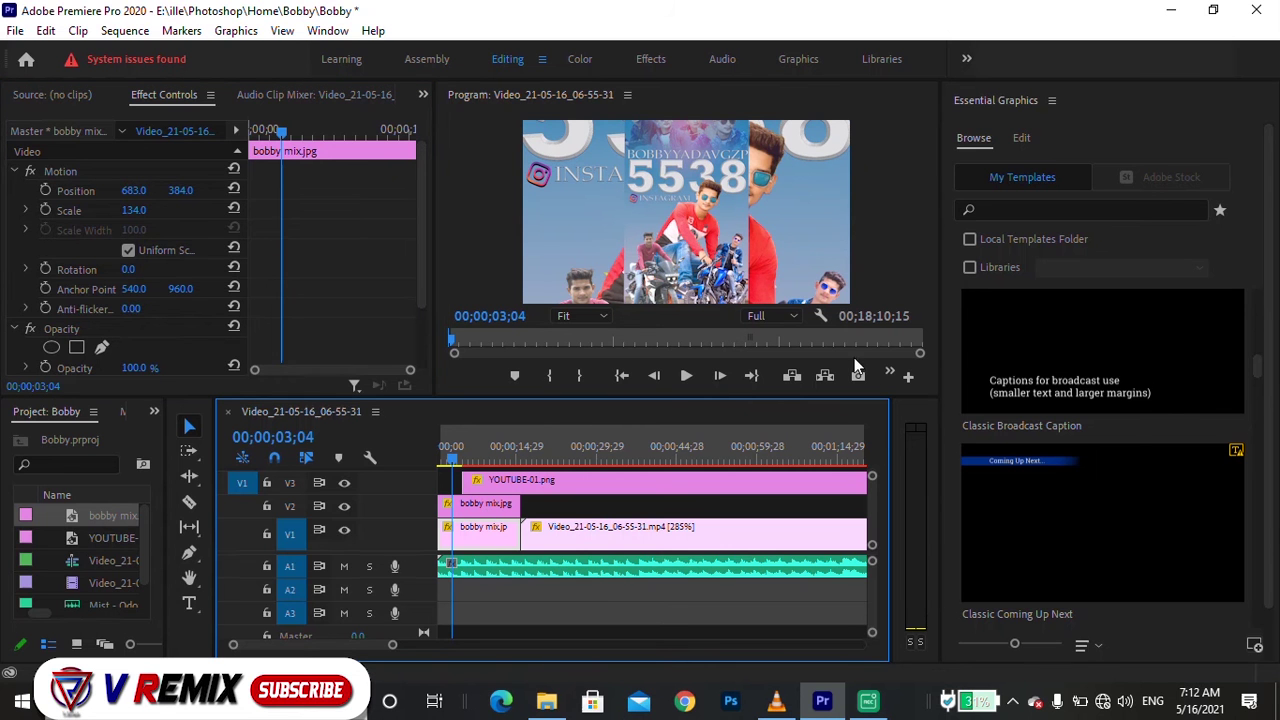
# - Apply Gaussian Blur from Blur & Sharpen to the V1 background copy with blurriness 50, then preview
pyautogui.hotkey('alt', 'shift', '0')
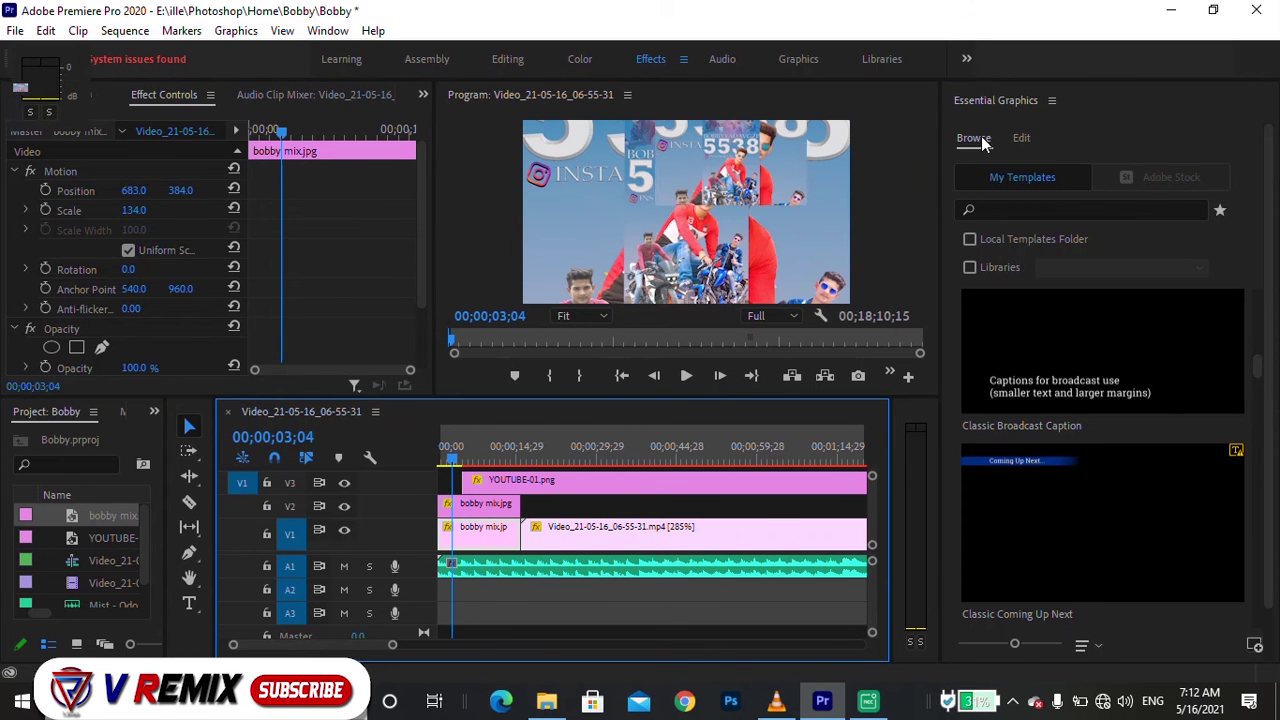
pyautogui.click(1126, 218)
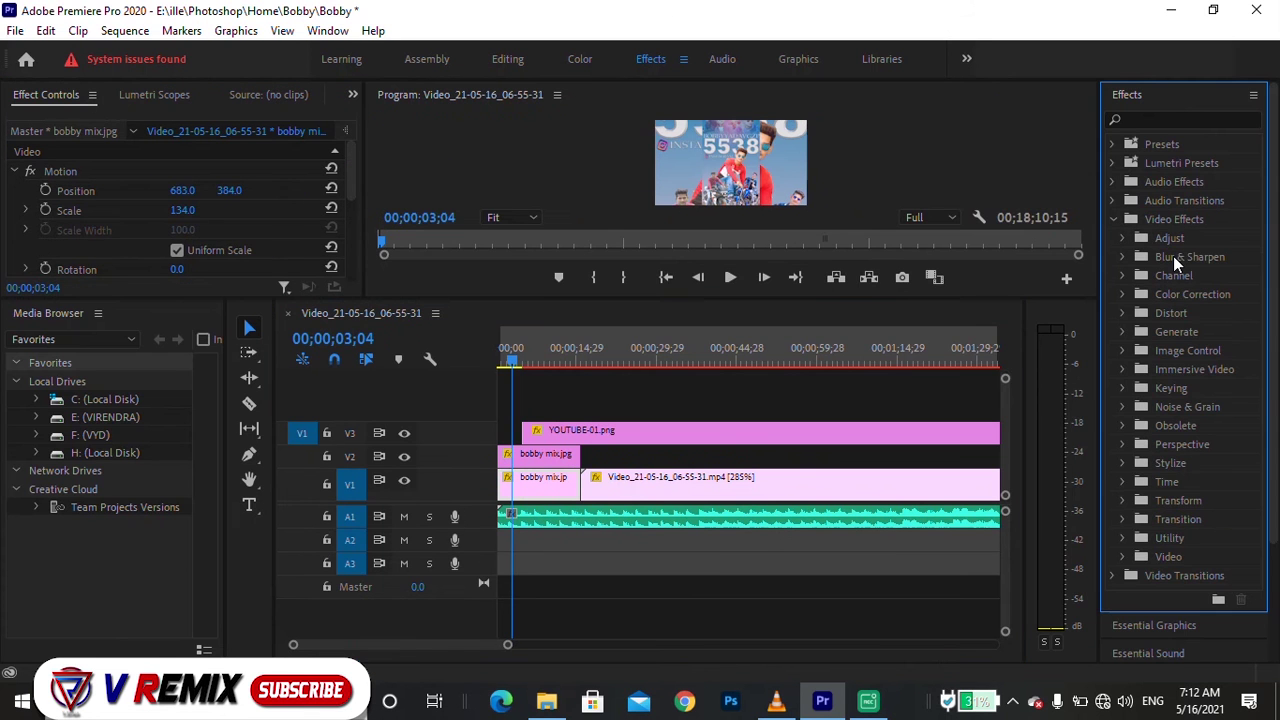
pyautogui.click(1175, 258)
pyautogui.click(1122, 257)
pyautogui.moveTo(1197, 350); pyautogui.dragTo(545, 492)
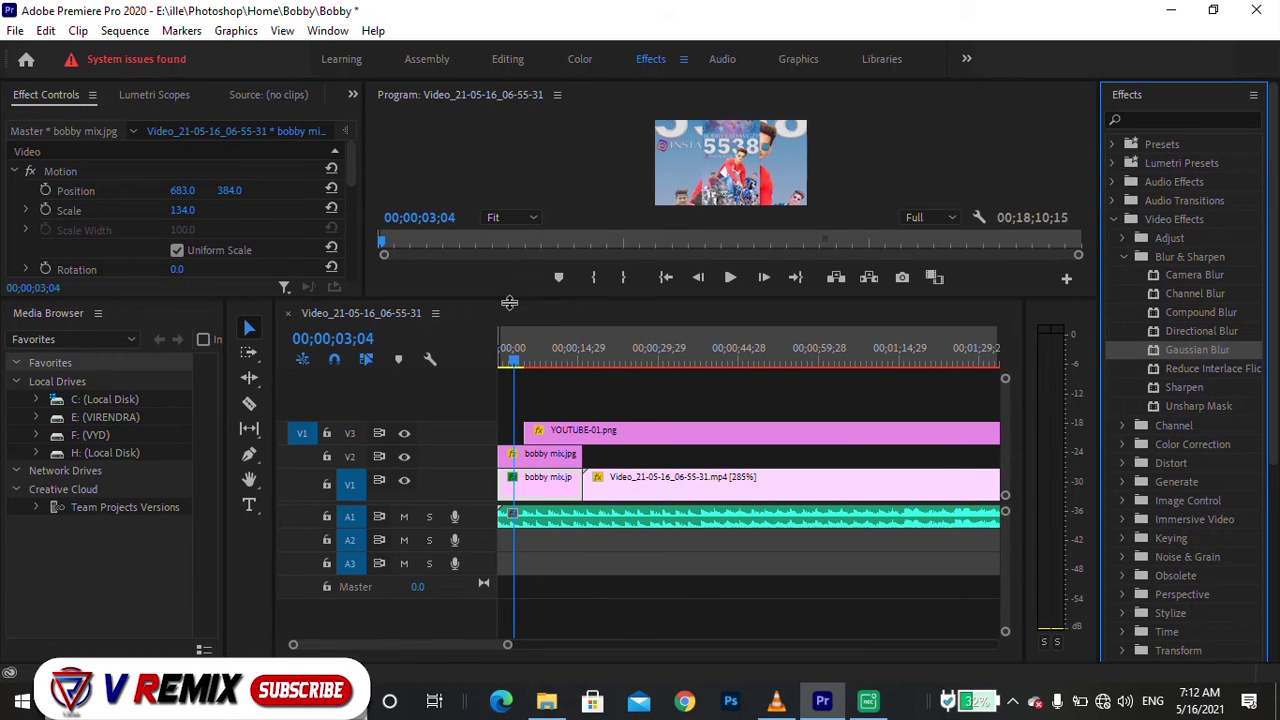
pyautogui.moveTo(509, 302); pyautogui.dragTo(509, 436)
pyautogui.scroll(-2, 174, 335)
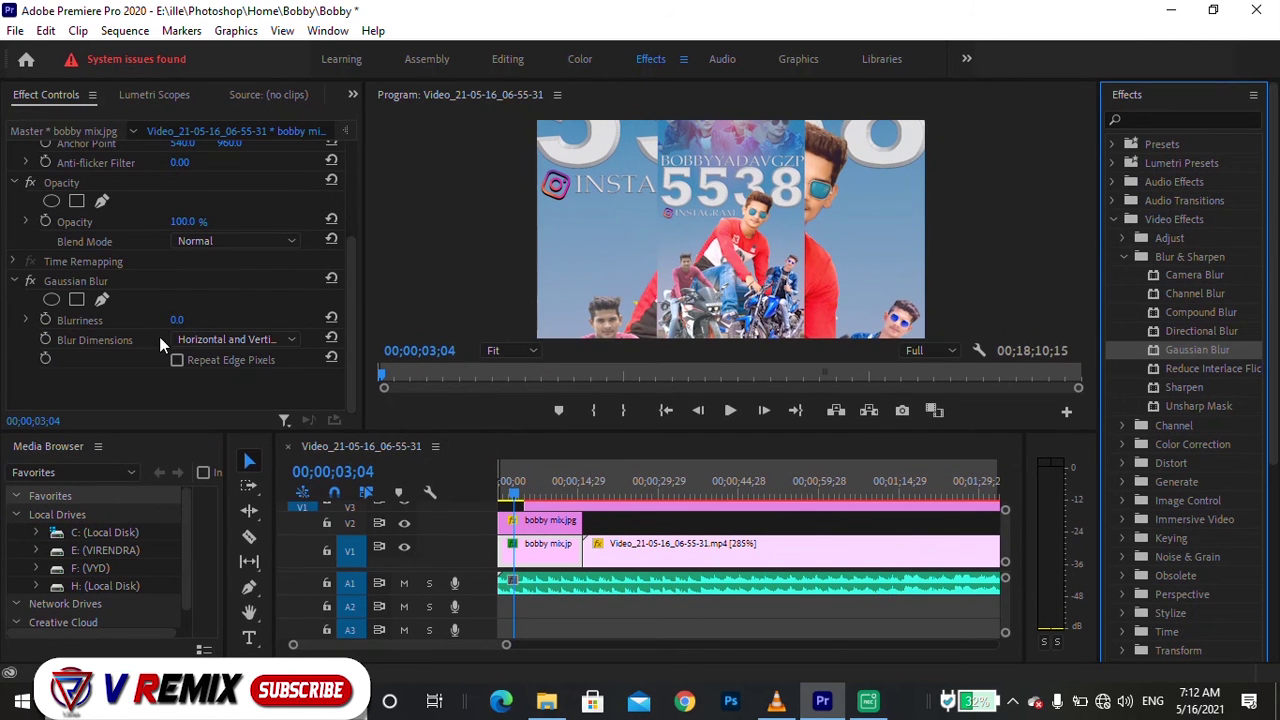
pyautogui.moveTo(176, 320); pyautogui.dragTo(189, 320)
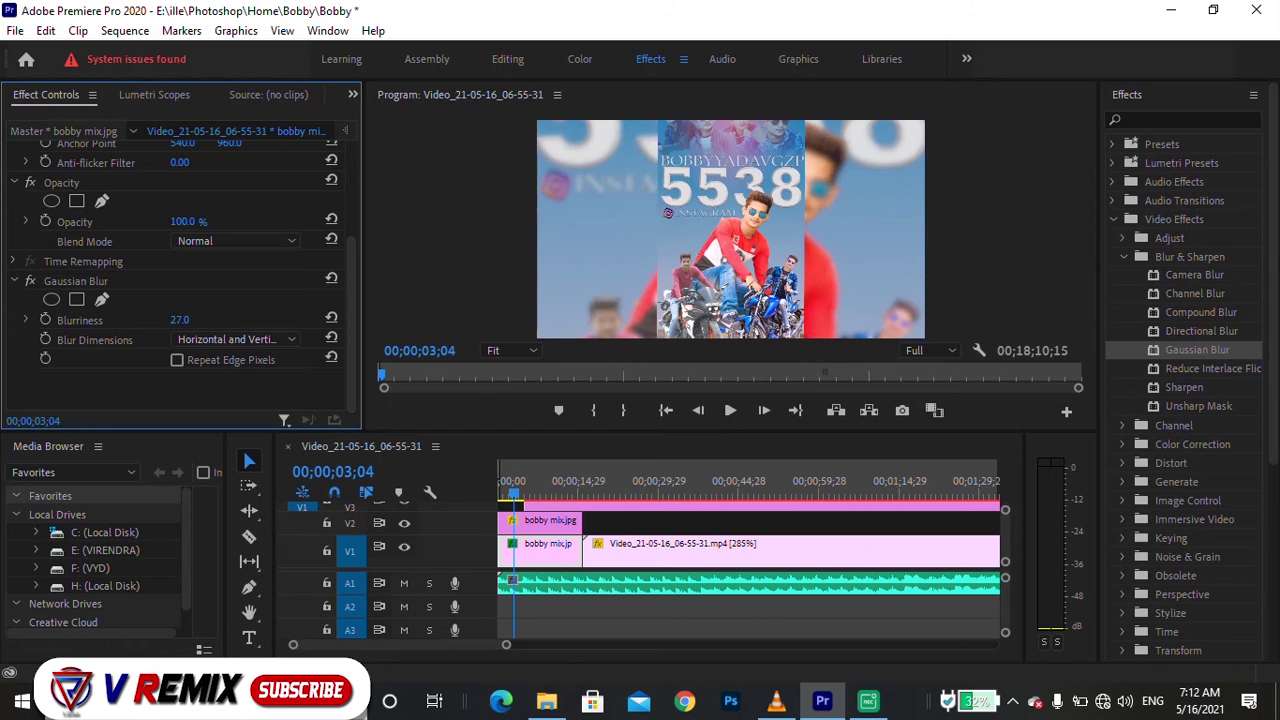
pyautogui.click(587, 461)
pyautogui.press('space')
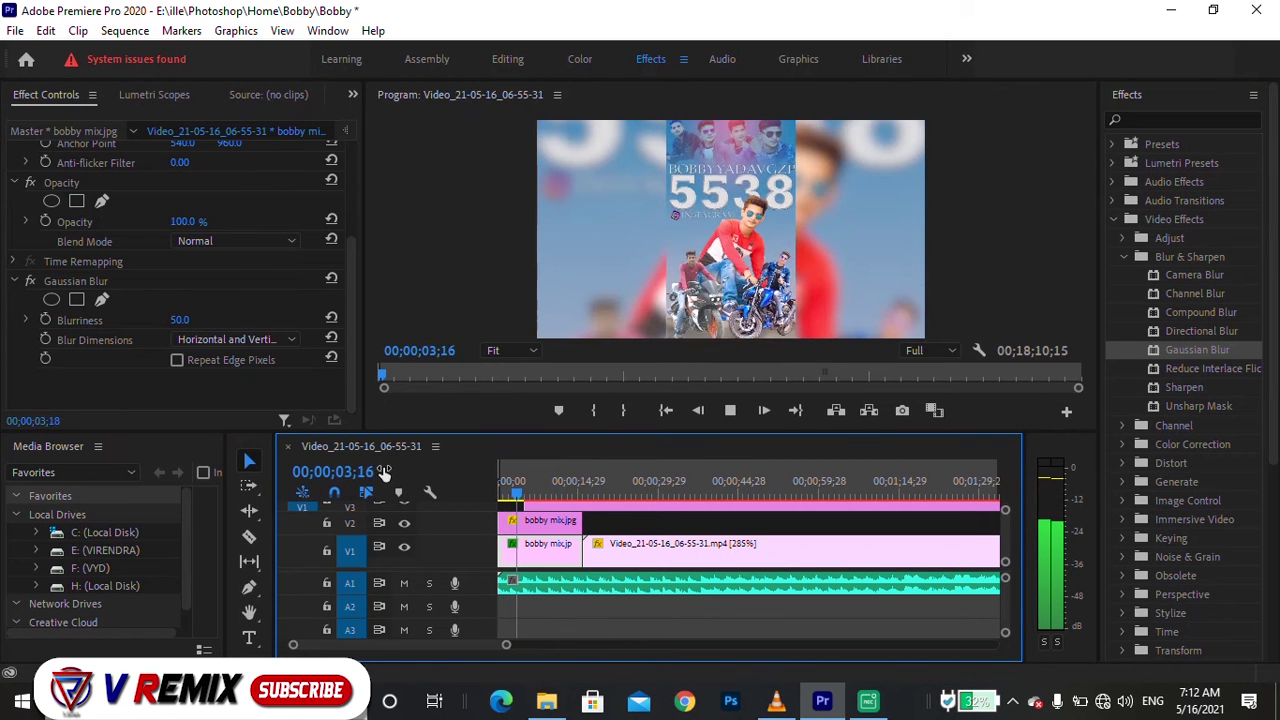
# - Zoom the timeline out, move the playhead to around 14;09, and zoom back in there
pyautogui.press('space')
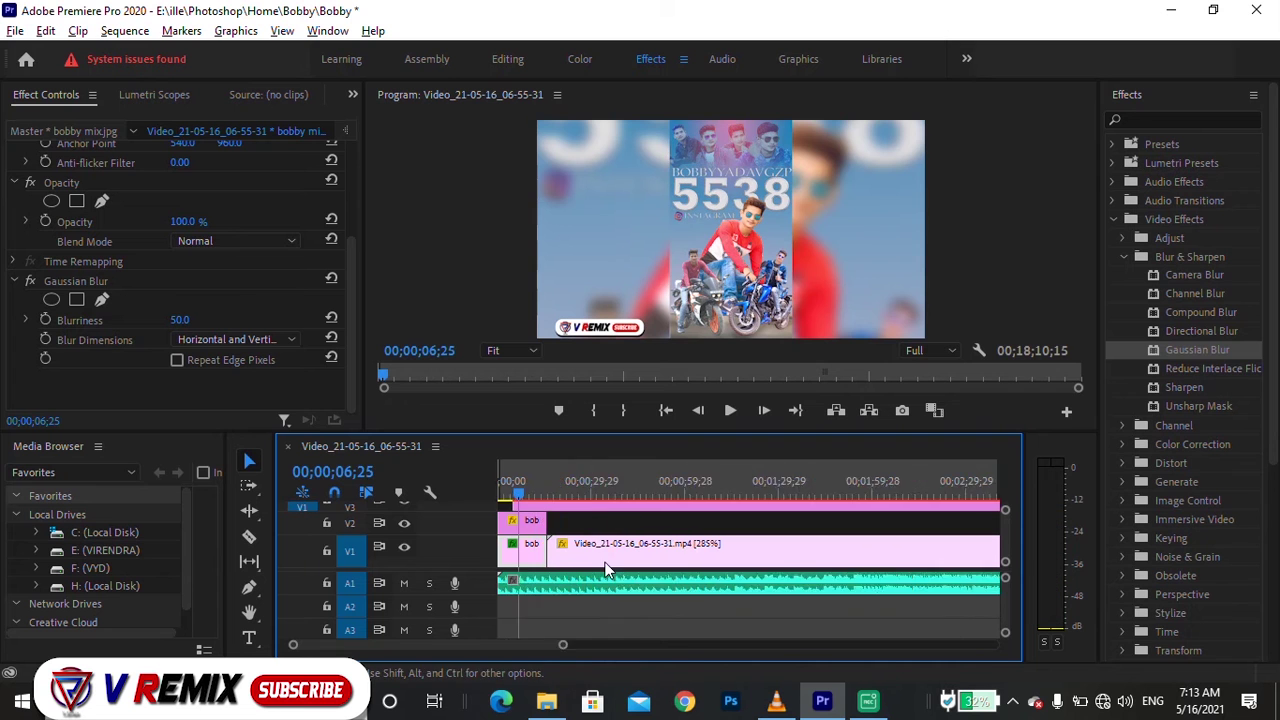
pyautogui.press('-')
pyautogui.press('-')
pyautogui.press('-')
pyautogui.moveTo(503, 492); pyautogui.dragTo(788, 510)
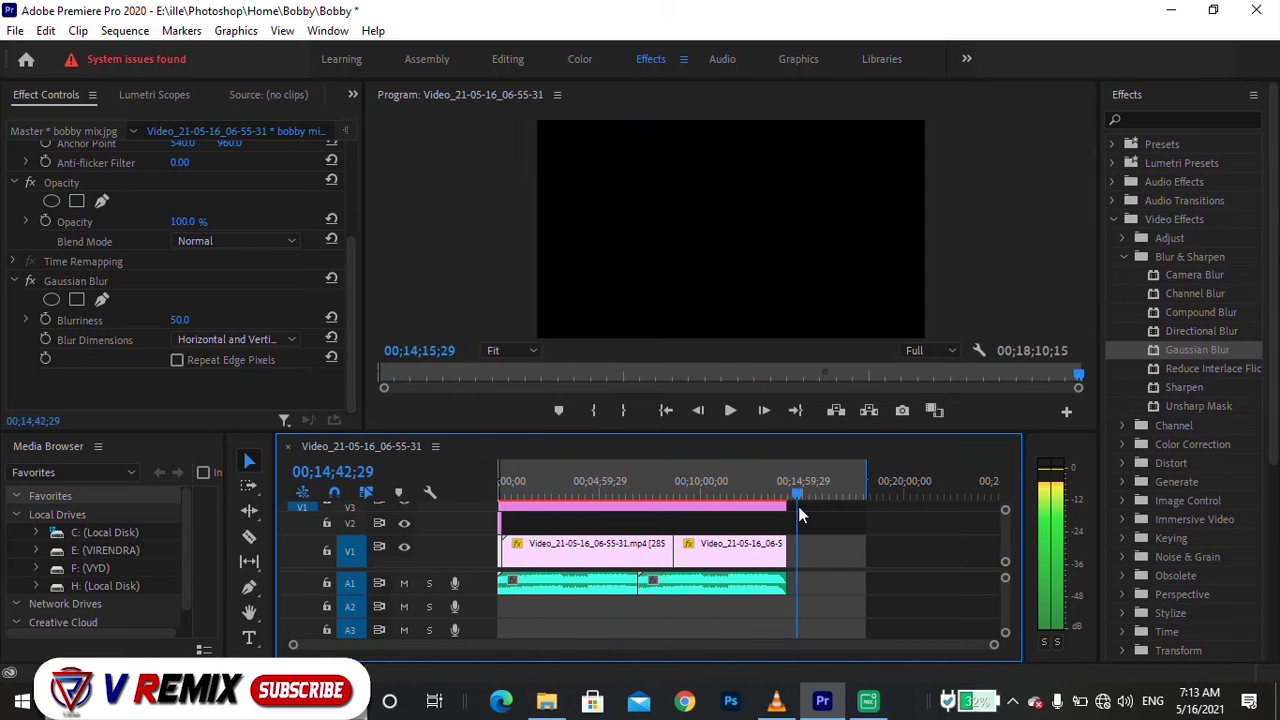
pyautogui.press('=')
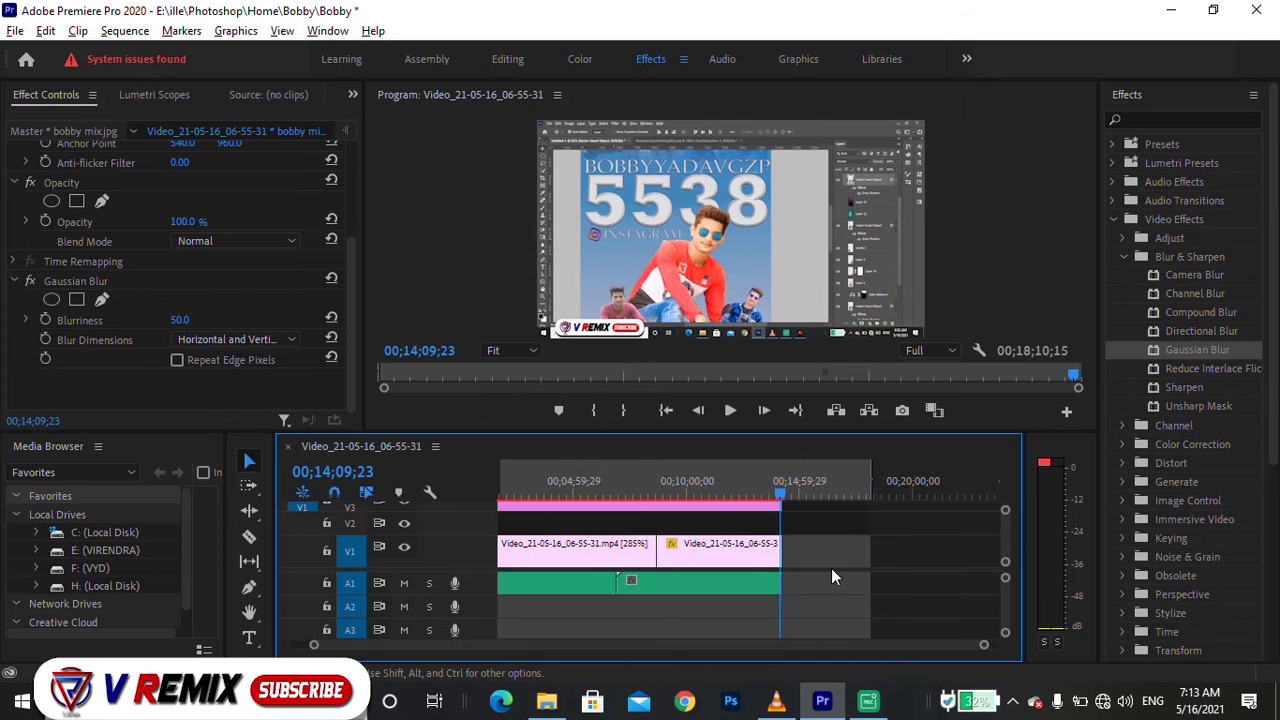
pyautogui.press('=')
pyautogui.press('=')
pyautogui.press('=')
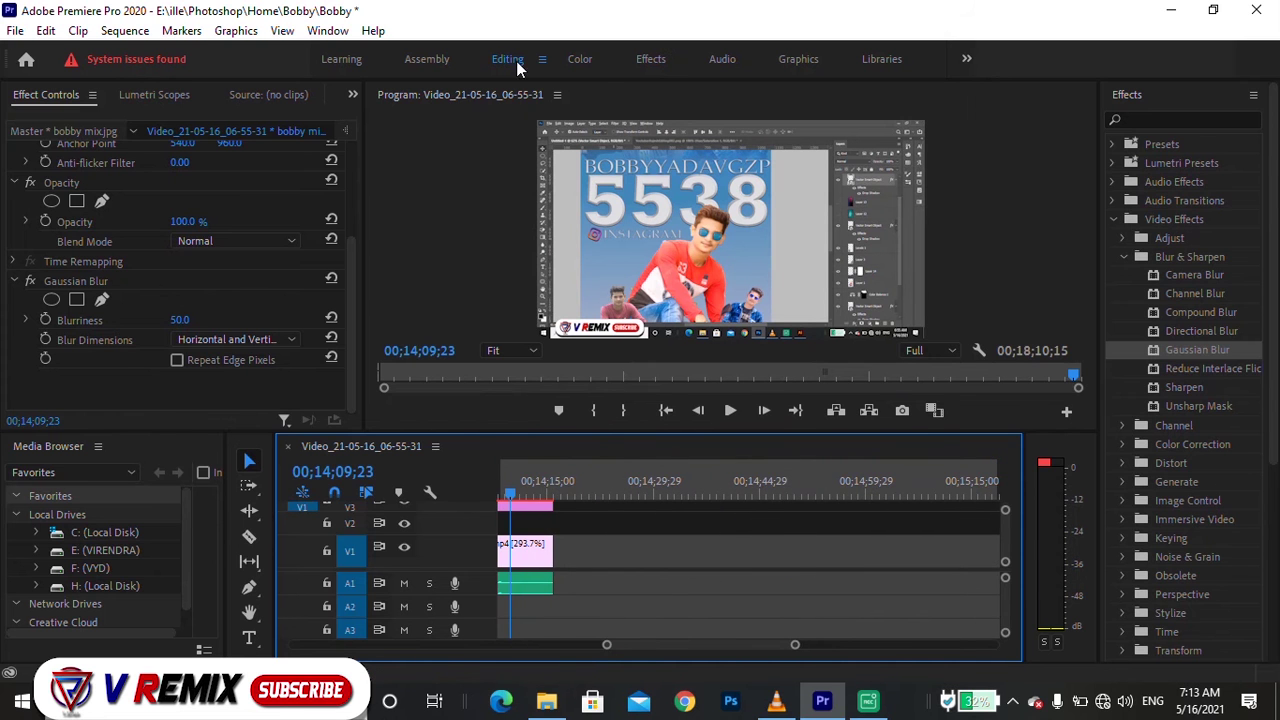
# - Switch to the Editing workspace and browse the Essential Graphics templates like Modern Title and Sports Logo Loop
pyautogui.click(508, 60)
pyautogui.scroll(-2, 1125, 374)
pyautogui.scroll(-2, 1119, 372)
pyautogui.scroll(-2, 1119, 372)
pyautogui.scroll(-2, 1119, 372)
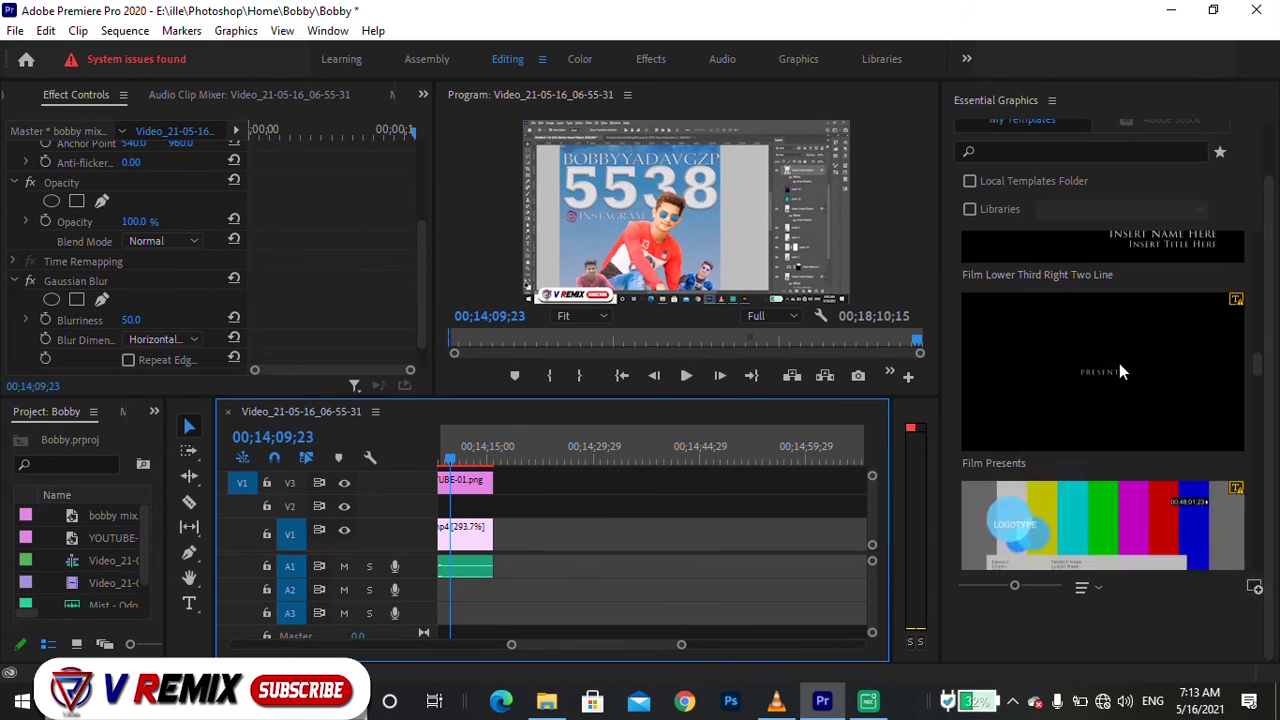
pyautogui.scroll(-2, 1119, 371)
pyautogui.scroll(-2, 1119, 363)
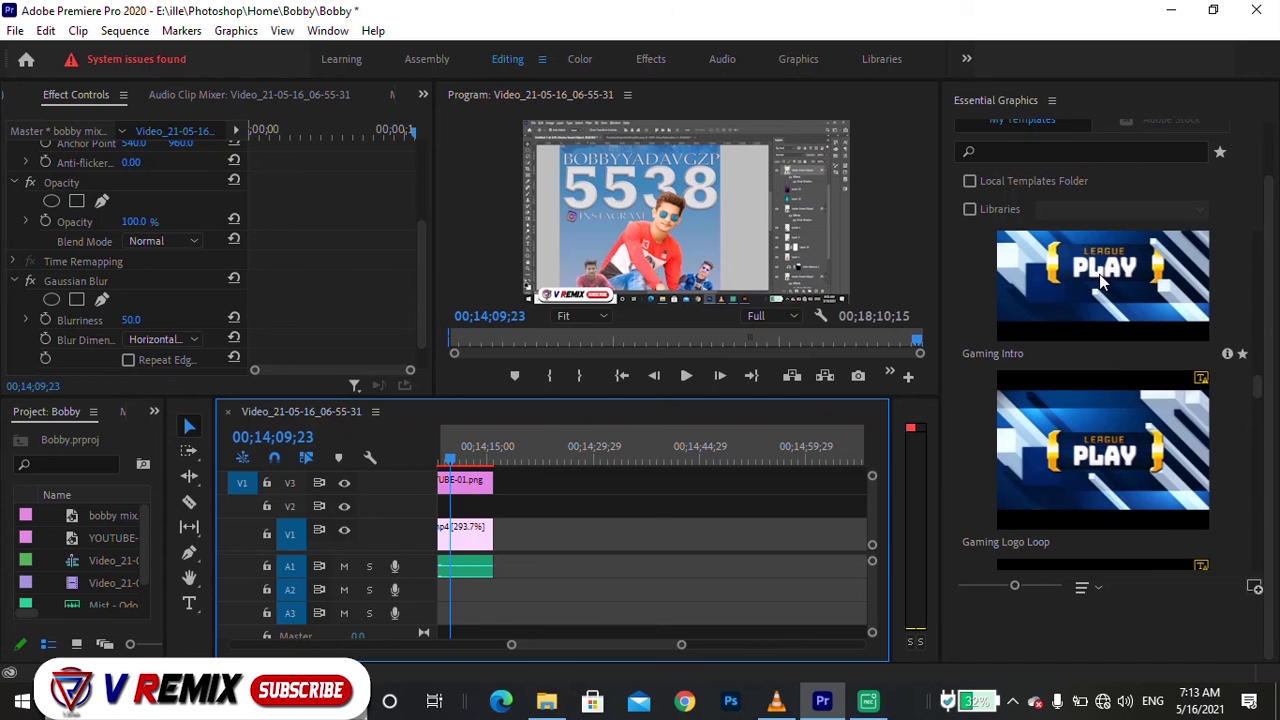
pyautogui.scroll(-2, 1100, 283)
pyautogui.scroll(-2, 1122, 351)
pyautogui.scroll(-2, 1125, 364)
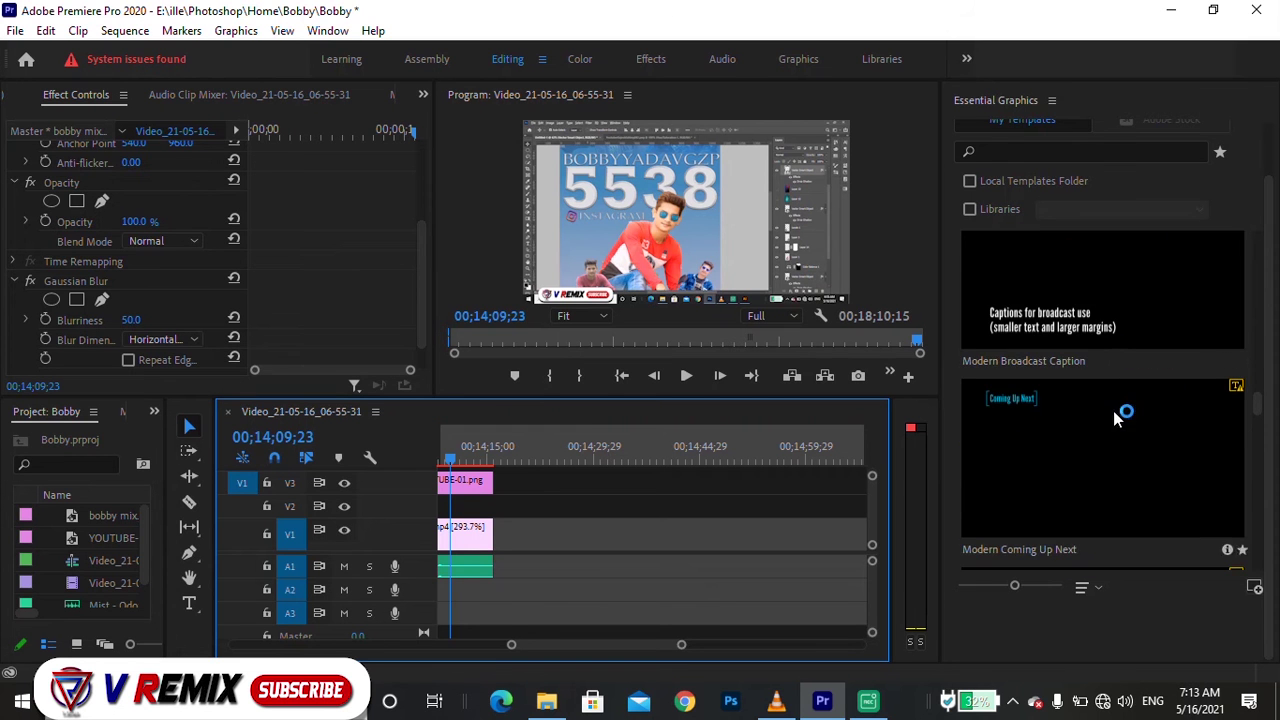
pyautogui.scroll(-2, 1117, 430)
pyautogui.scroll(-1, 1115, 456)
pyautogui.scroll(-2, 1115, 455)
pyautogui.scroll(-2, 1117, 398)
pyautogui.scroll(-2, 1103, 323)
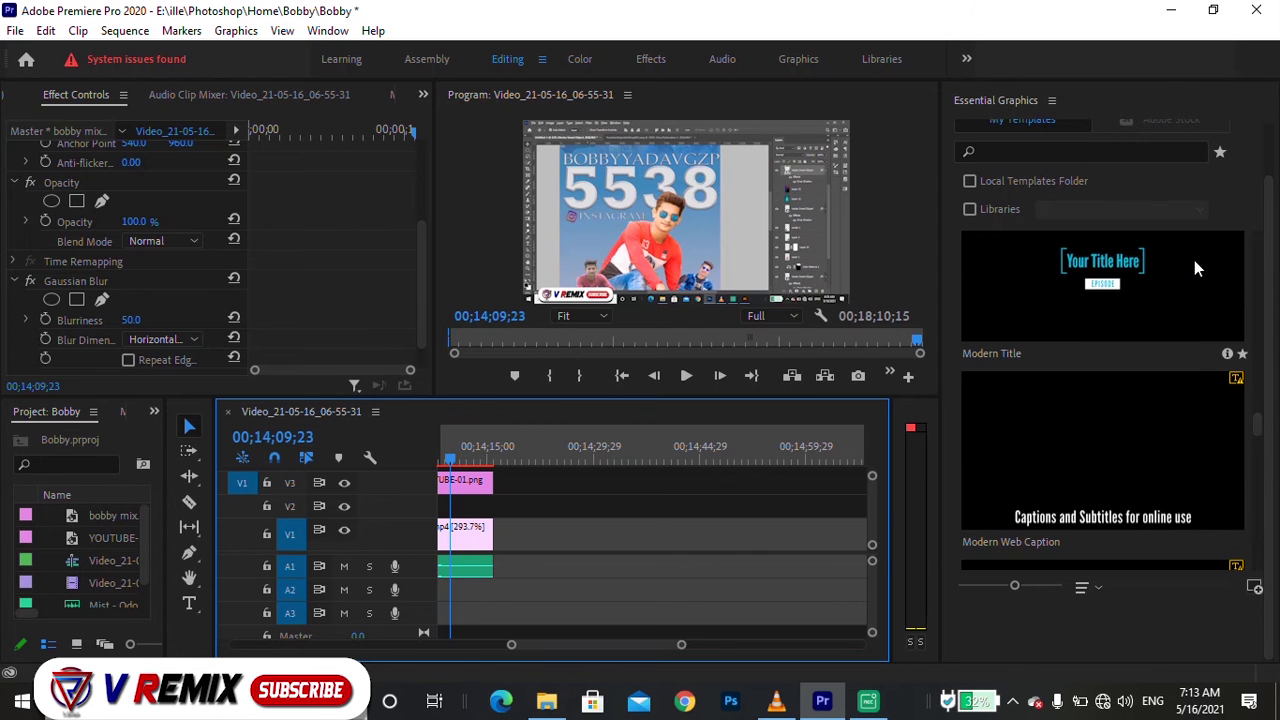
pyautogui.scroll(-2, 1194, 257)
pyautogui.scroll(-3, 1174, 373)
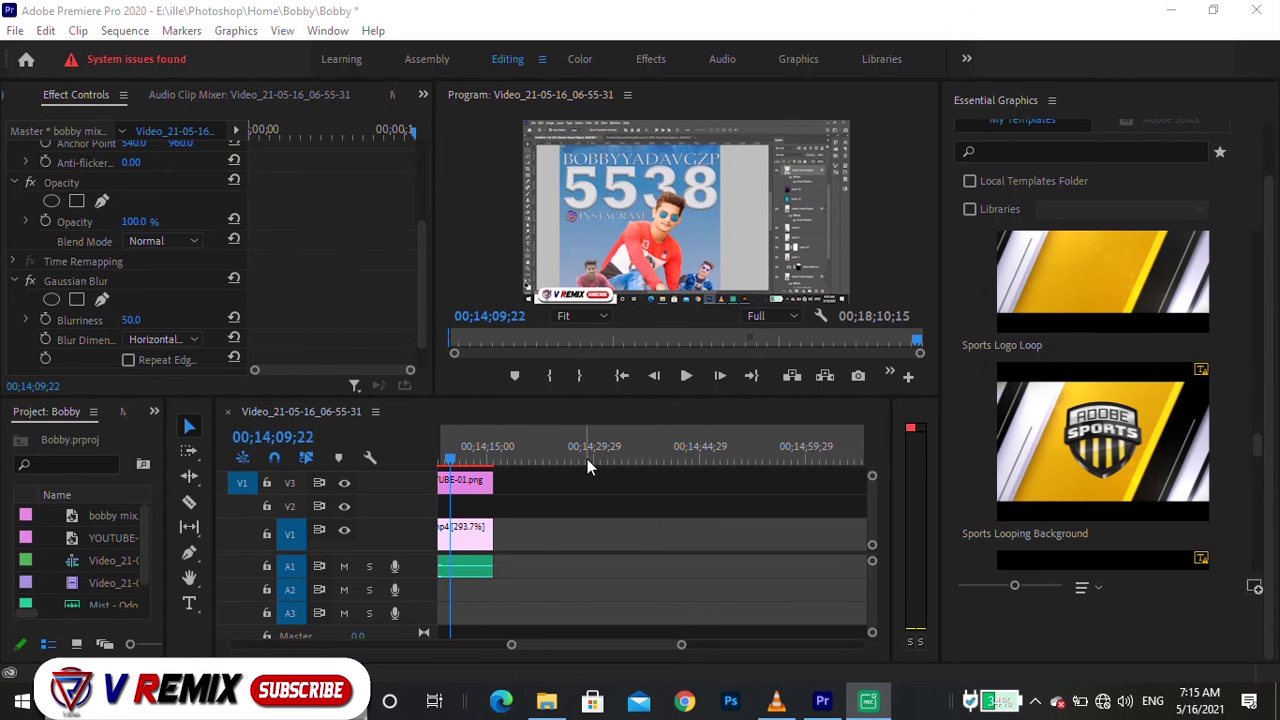
pyautogui.scroll(-5, 621, 458)
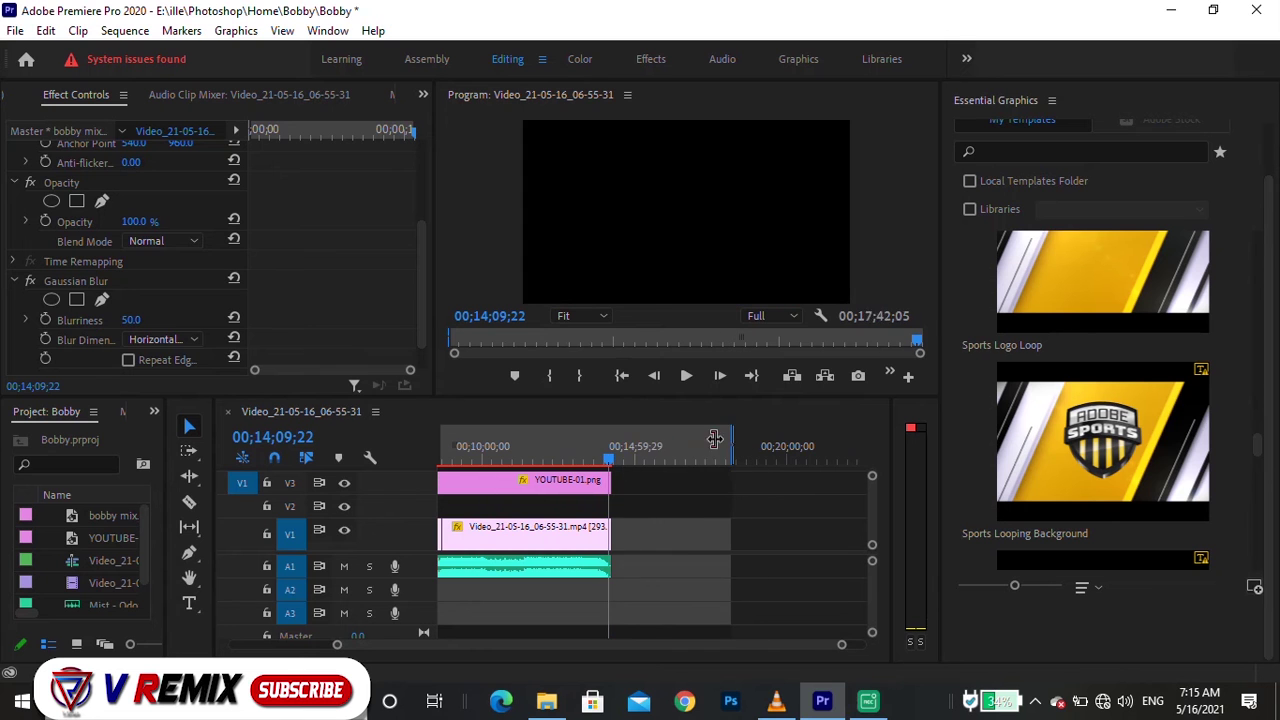
# - Trim the sequence end to the last clip and scrub back toward the start
pyautogui.moveTo(715, 440); pyautogui.dragTo(609, 440)
pyautogui.scroll(5, 787, 510)
pyautogui.scroll(-5, 788, 501)
pyautogui.click(467, 450)
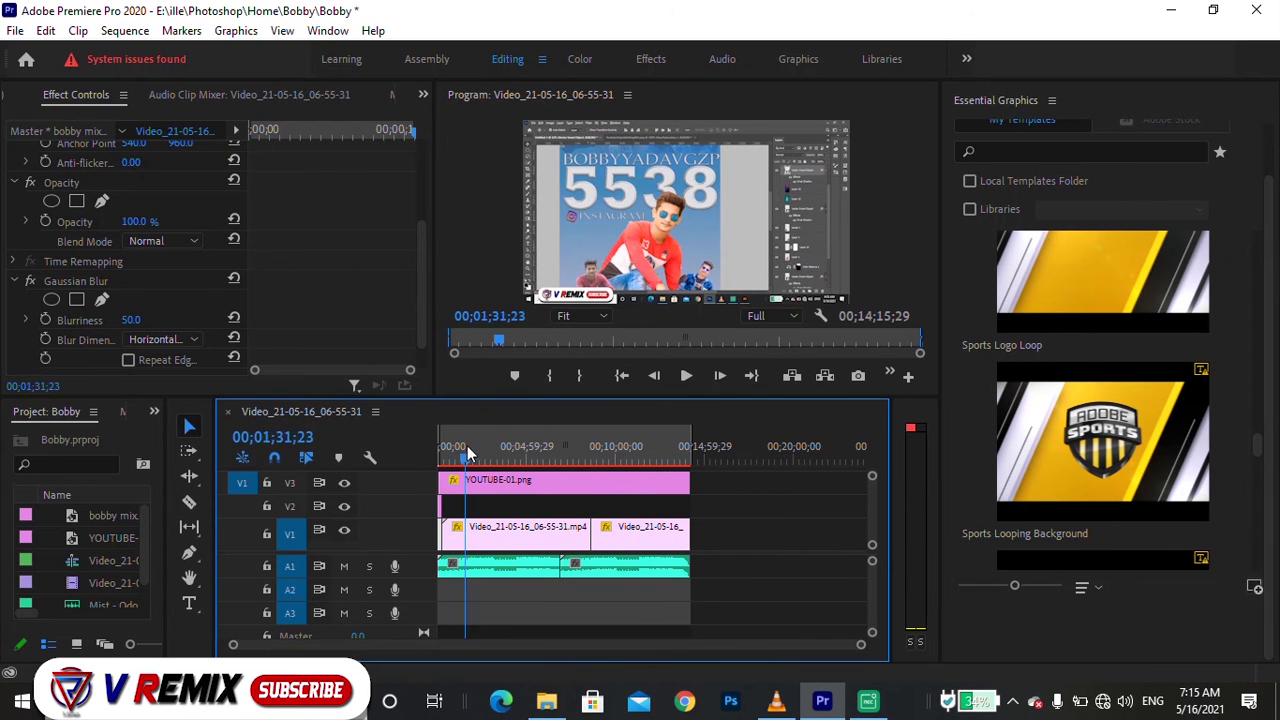
pyautogui.moveTo(467, 450); pyautogui.dragTo(450, 447)
# - Enable Position keyframing on the YOUTUBE-01.png overlay and shift it to X 1178.3
pyautogui.click(481, 484)
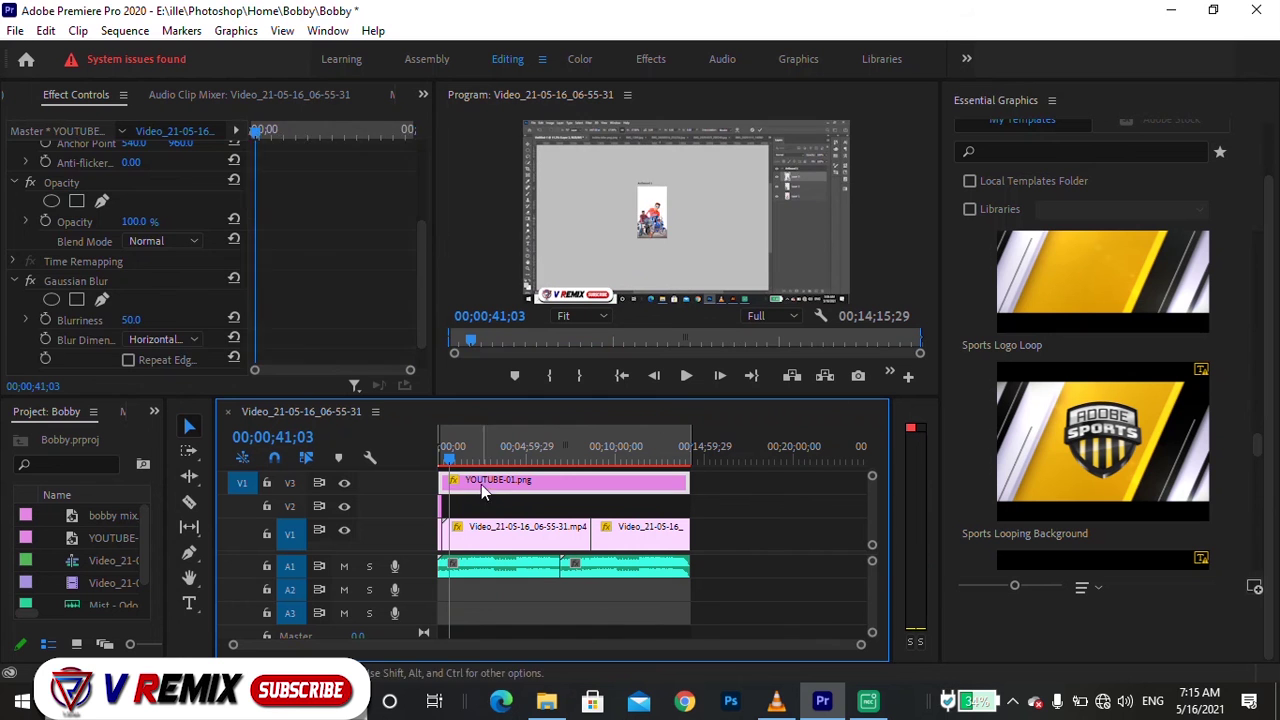
pyautogui.click(252, 131)
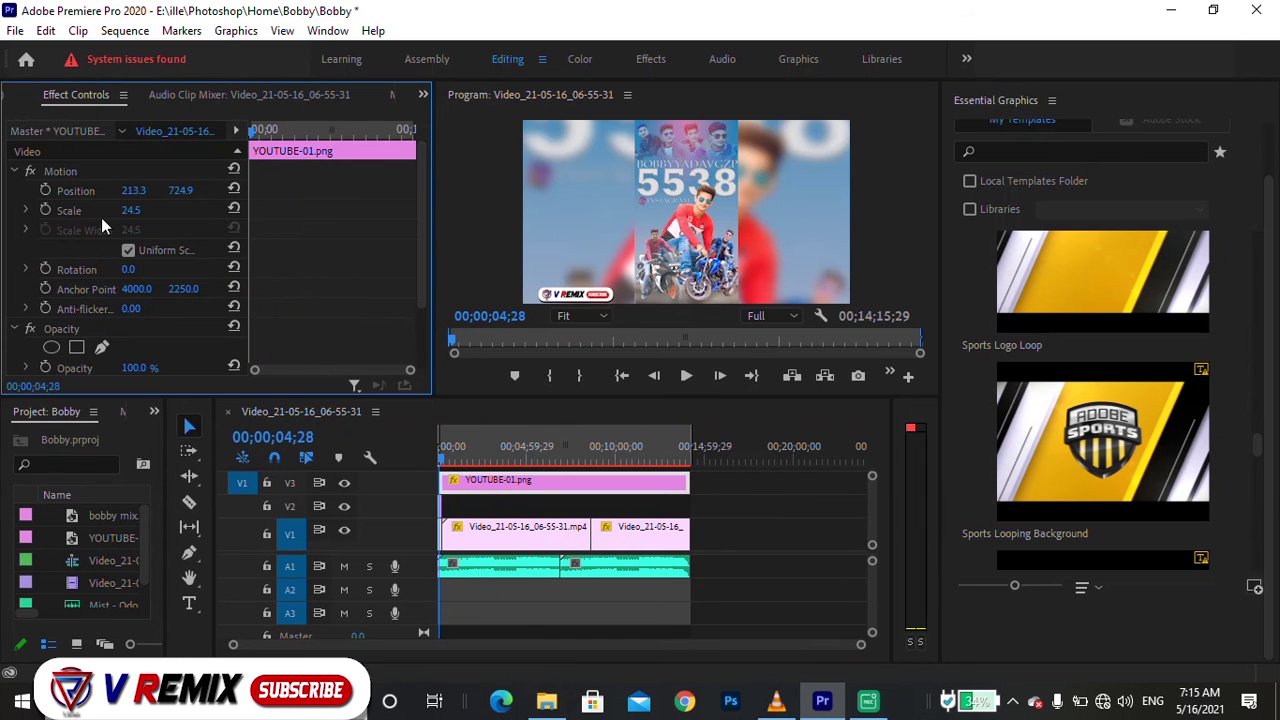
pyautogui.click(45, 190)
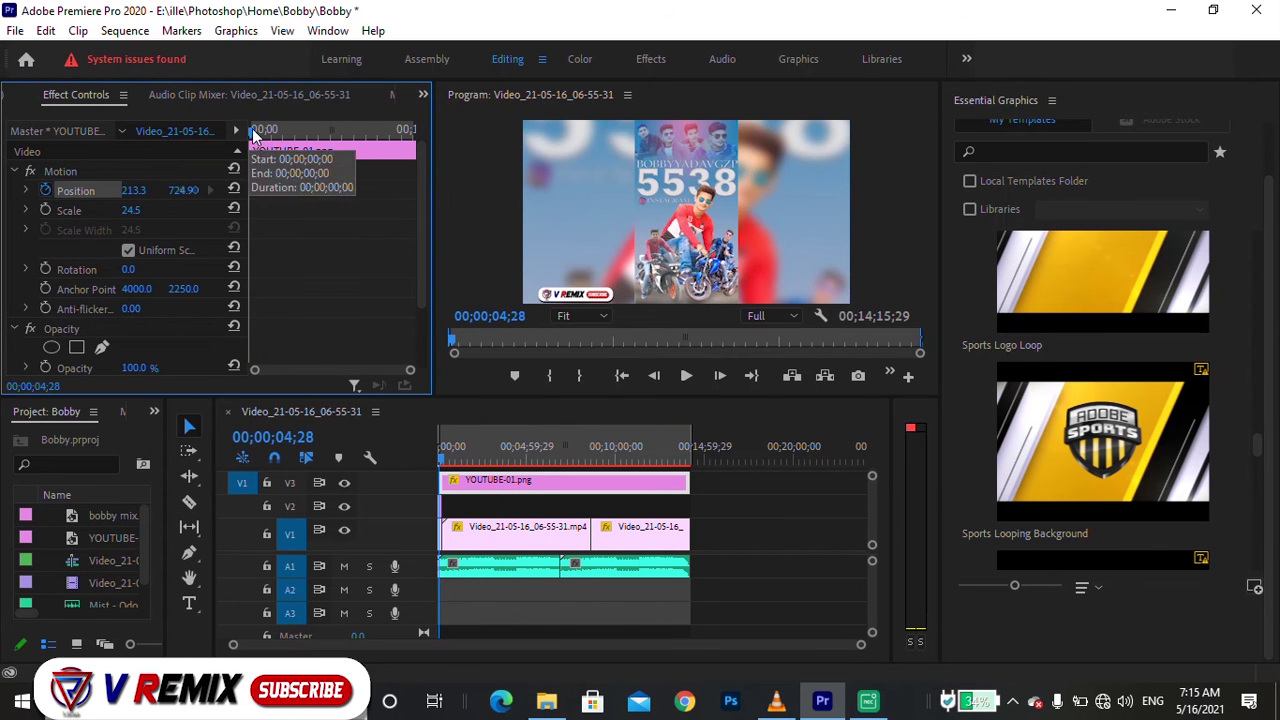
pyautogui.click(259, 131)
pyautogui.moveTo(183, 190)
pyautogui.mouseDown()
pyautogui.moveTo(160, 190)
pyautogui.moveTo(200, 190)
pyautogui.mouseUp()
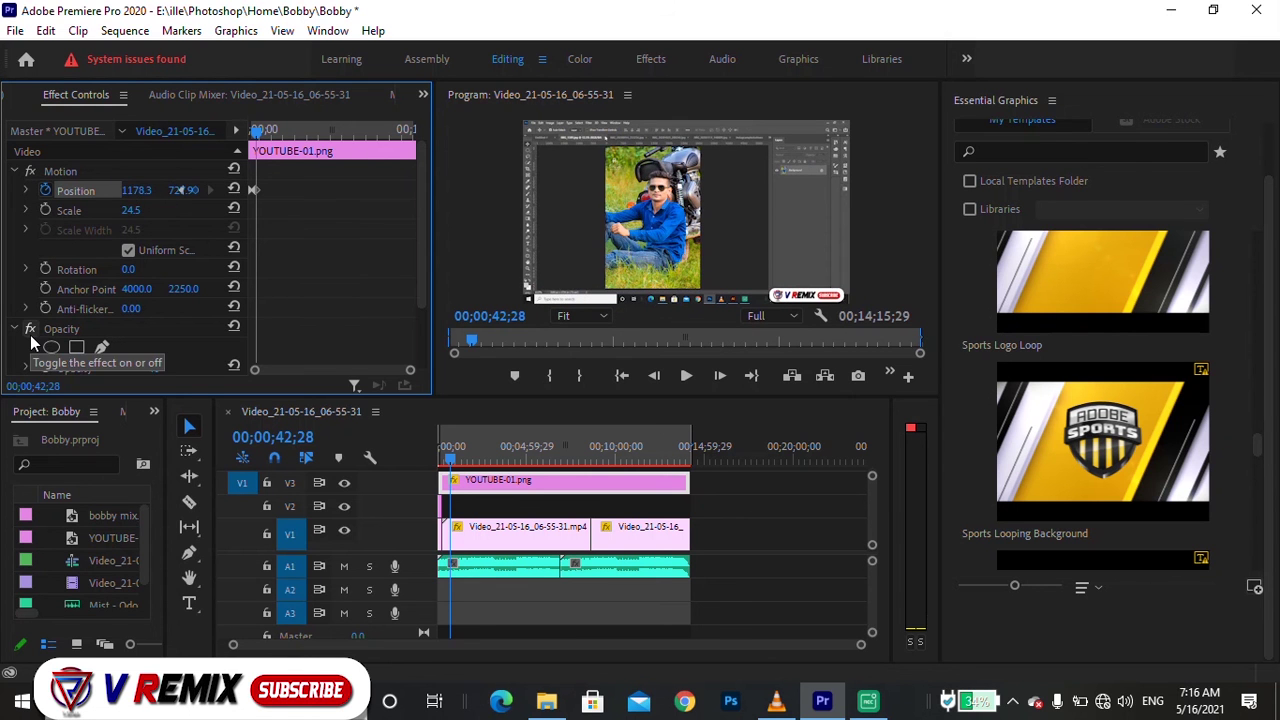
# - Repeat the position keyframes at 00;01;11;15, 00;02;13;09, 00;03;10;11, 00;06;25;08 and 00;12;42;23
pyautogui.click(254, 191)
pyautogui.rightClick(256, 196)
pyautogui.click(330, 228)
pyautogui.click(262, 131)
pyautogui.hotkey('ctrl', 'v')
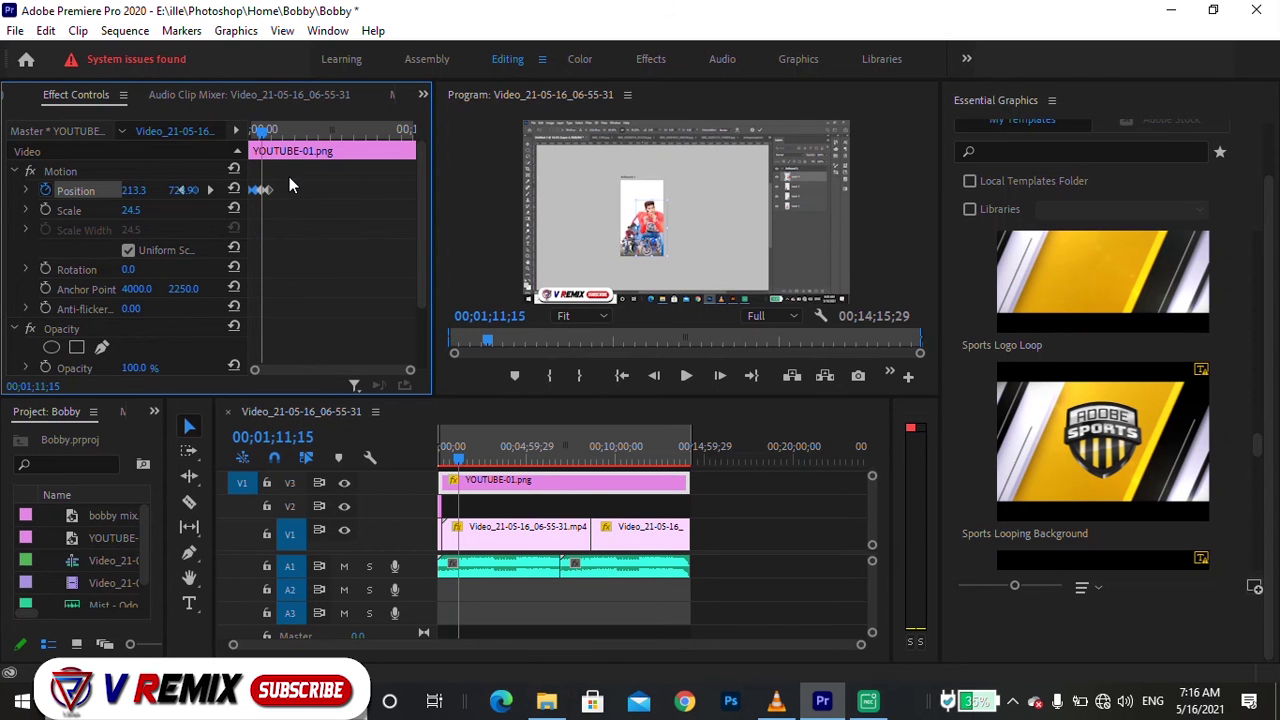
pyautogui.moveTo(262, 131); pyautogui.dragTo(276, 131)
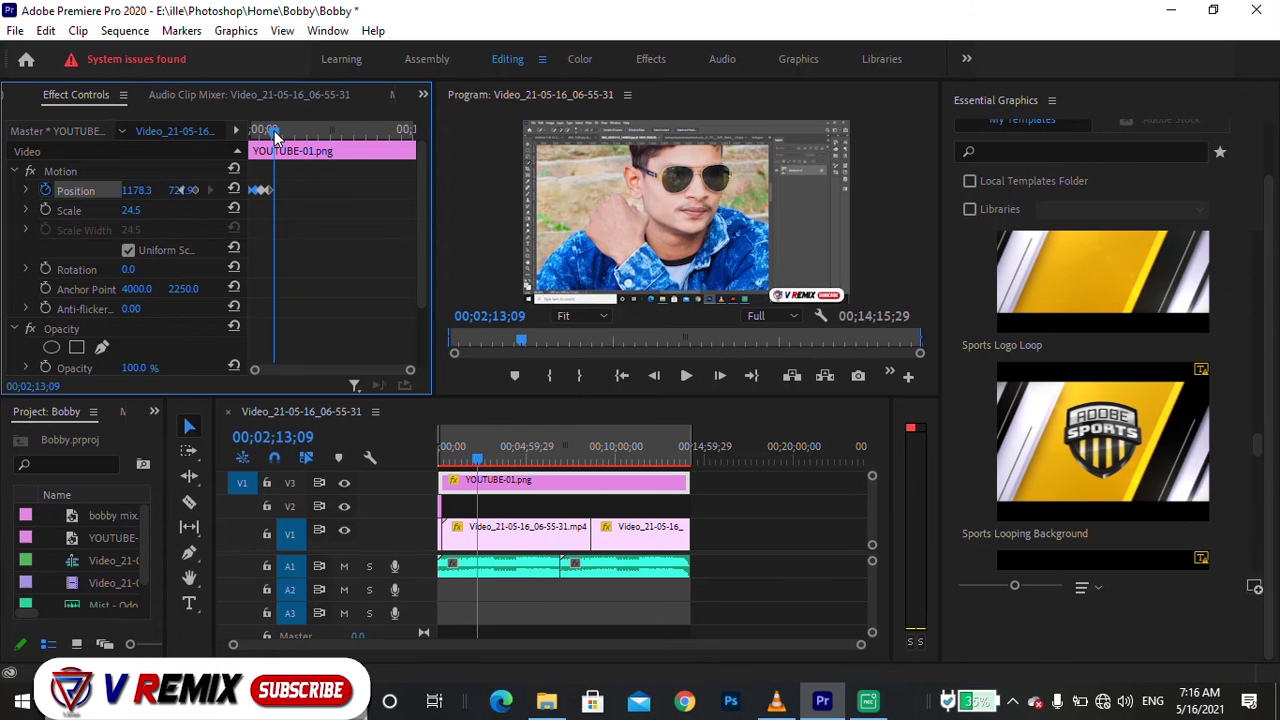
pyautogui.moveTo(283, 131); pyautogui.dragTo(313, 131)
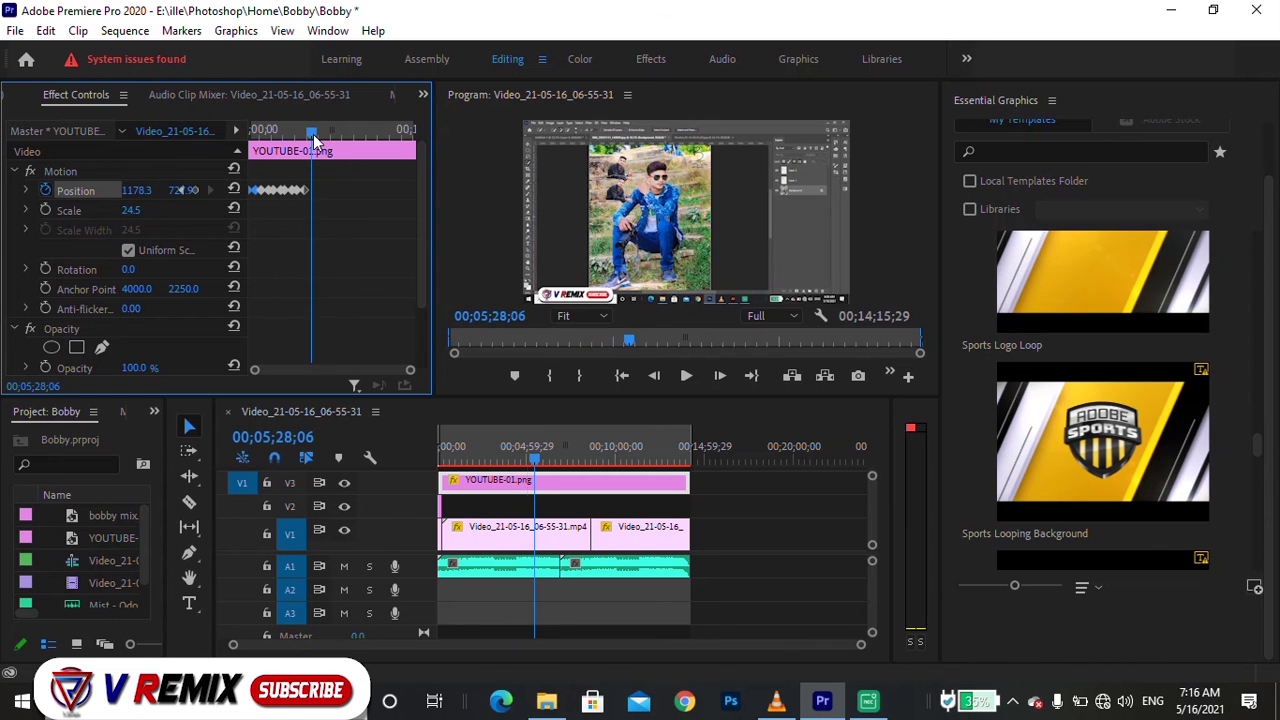
pyautogui.moveTo(313, 134); pyautogui.dragTo(401, 133)
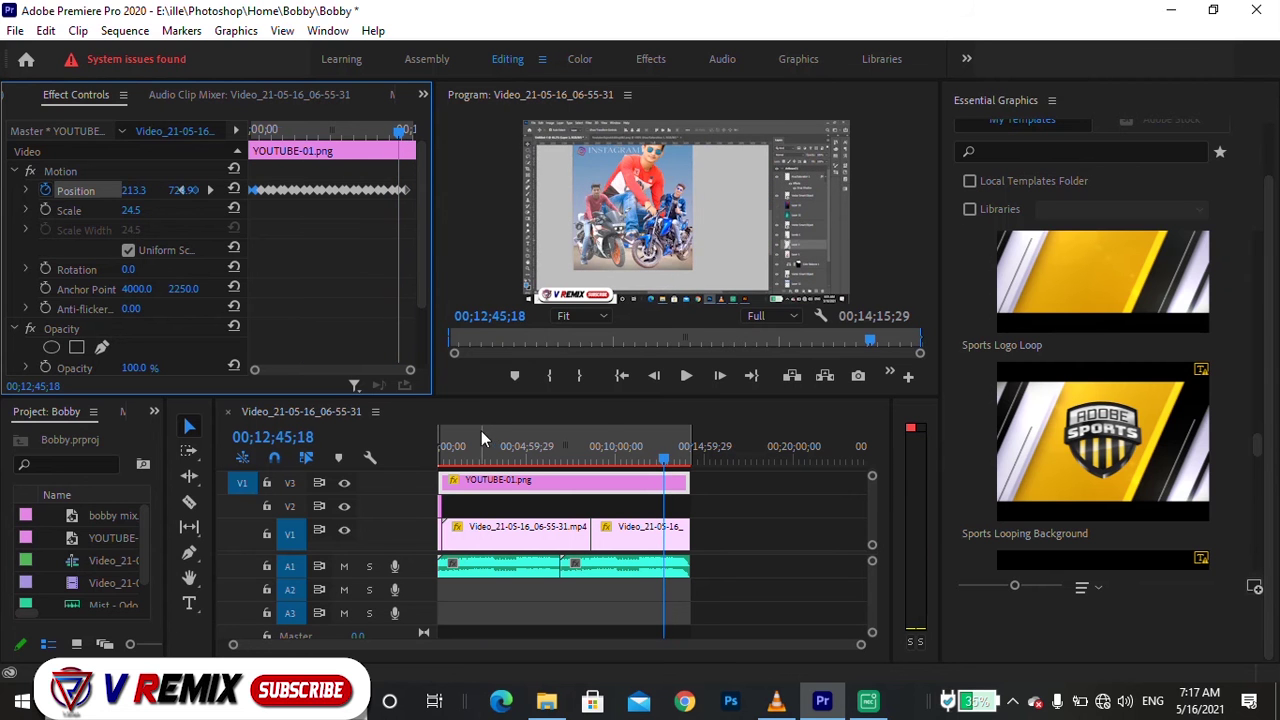
pyautogui.moveTo(481, 430); pyautogui.dragTo(663, 430)
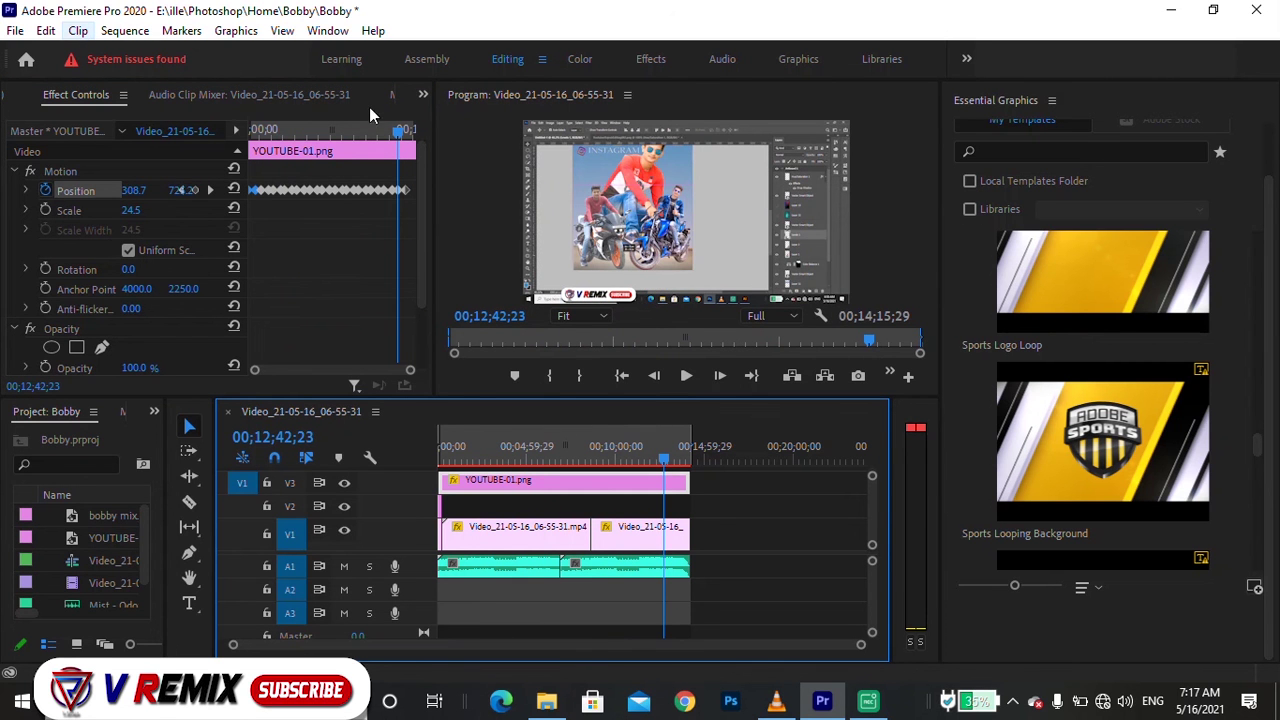
# - Export the sequence with the H.264 YouTube 720p HD preset and Use Maximum Render Quality on
pyautogui.hotkey('ctrl', 'm')
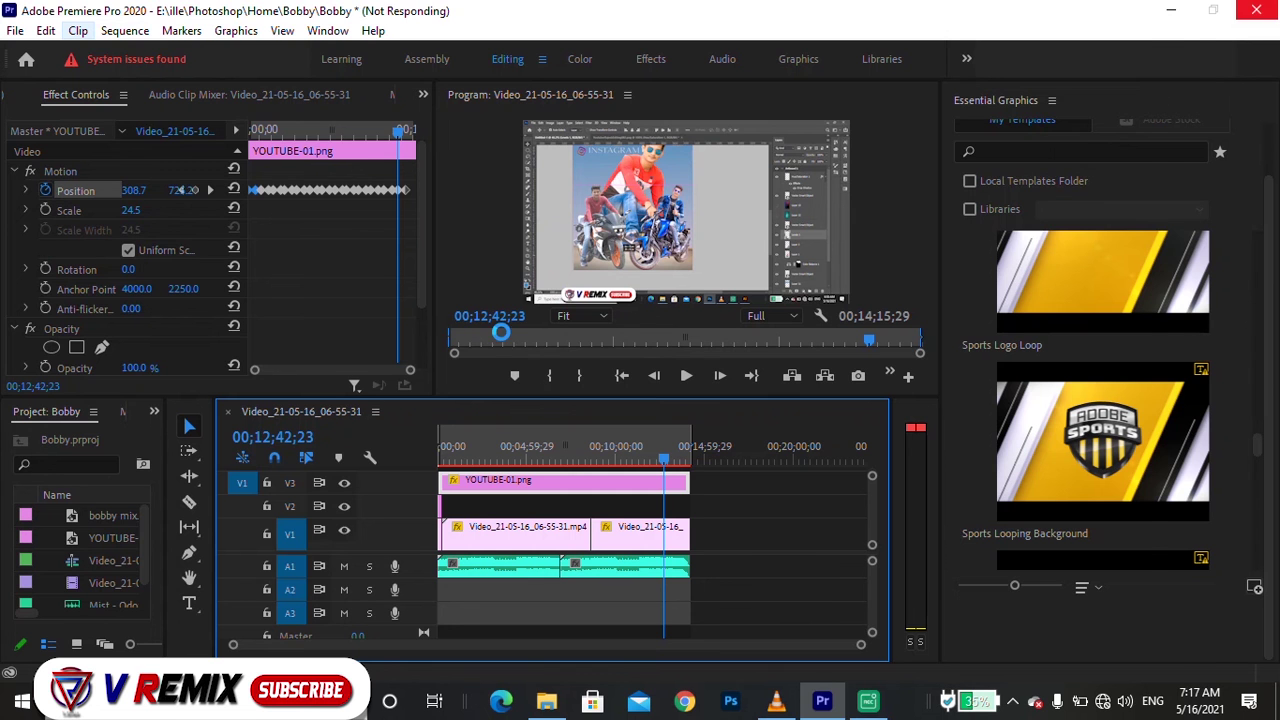
pyautogui.click(942, 146)
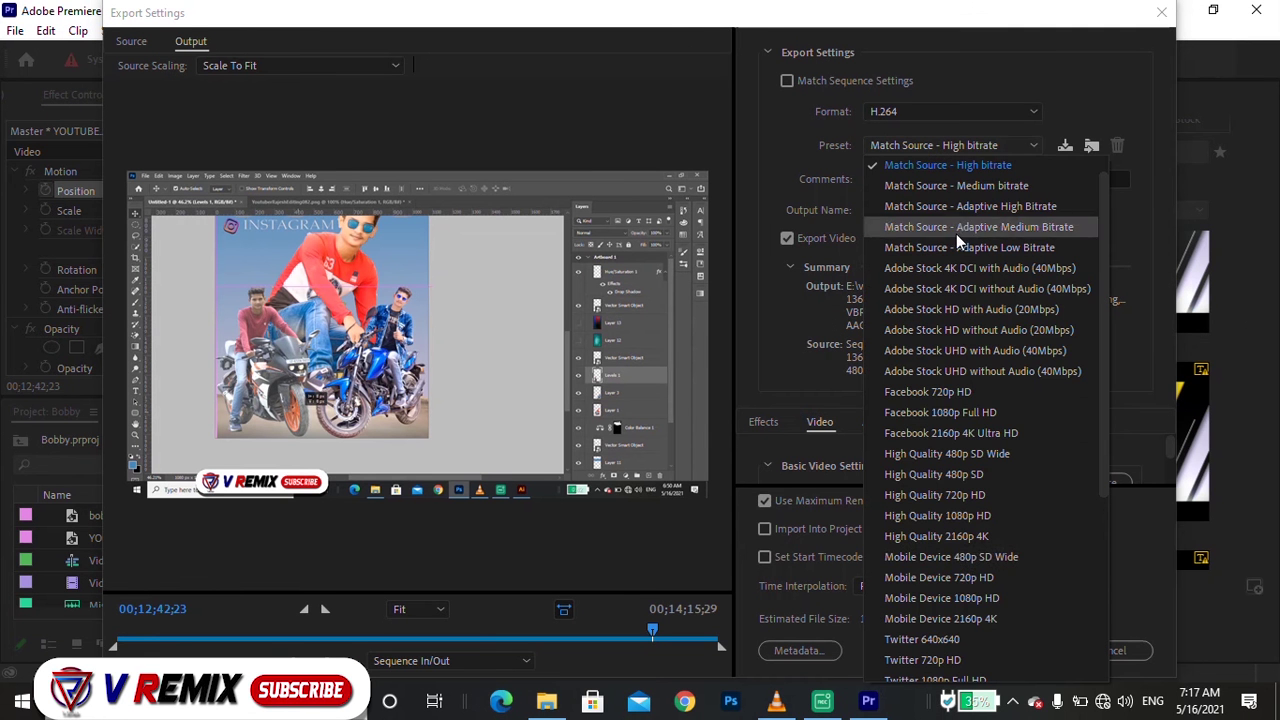
pyautogui.scroll(-4, 956, 598)
pyautogui.scroll(-2, 956, 598)
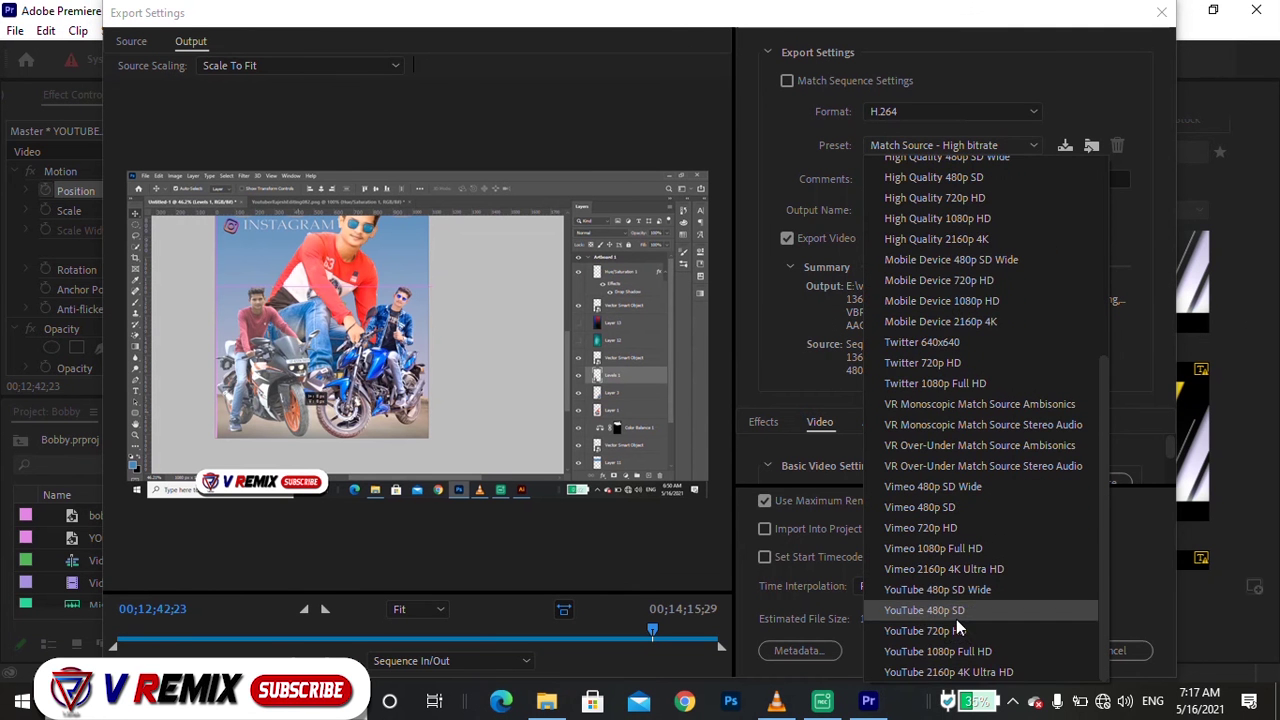
pyautogui.click(956, 627)
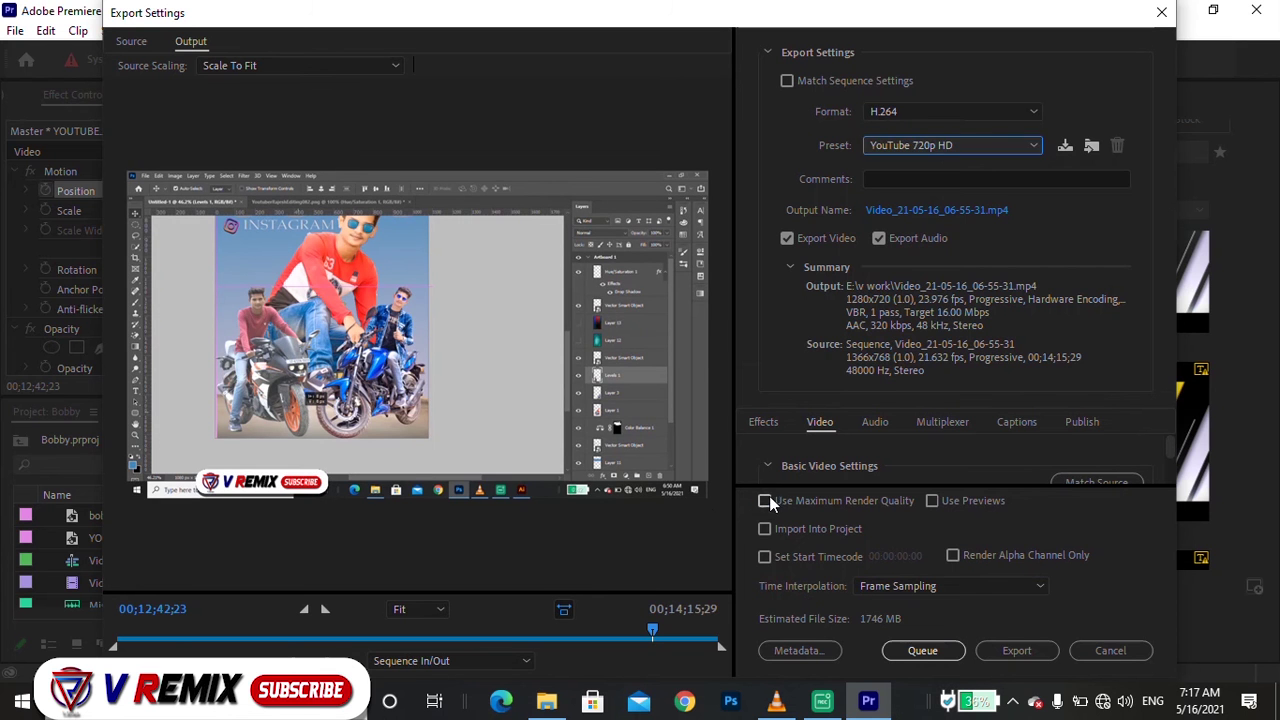
pyautogui.click(765, 501)
pyautogui.click(990, 650)
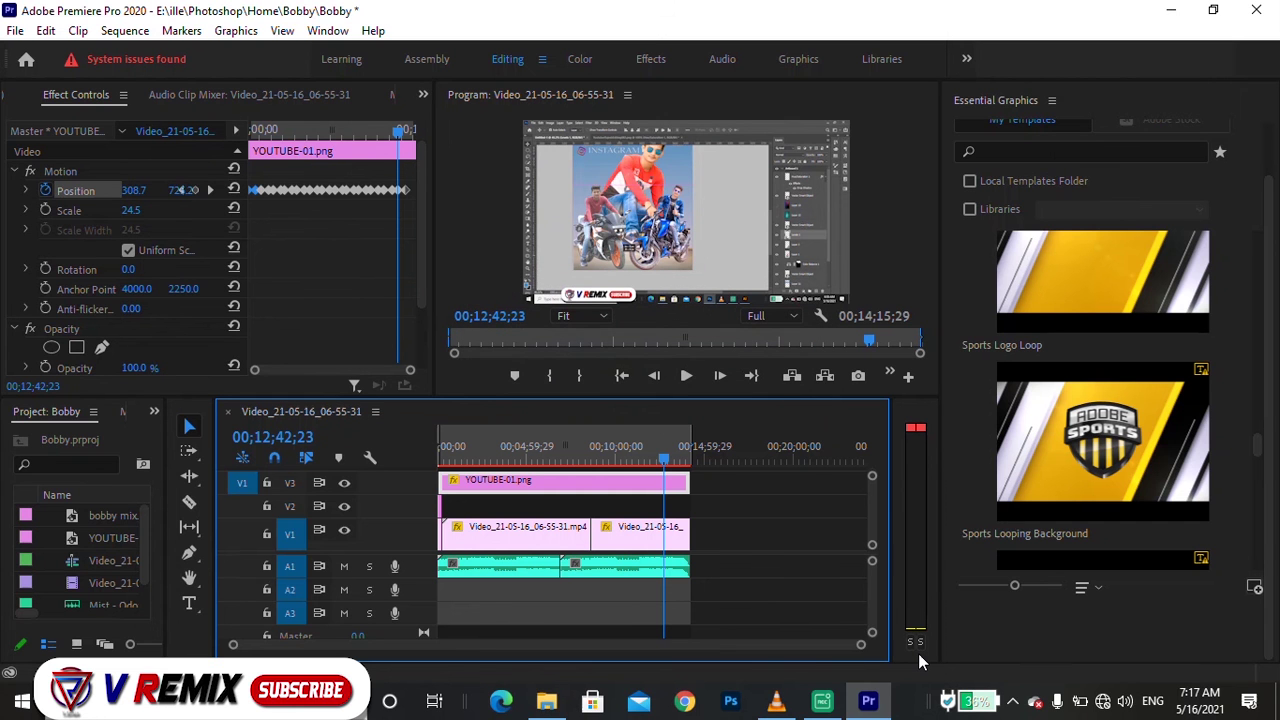
# - Return to the sequence start and enlarge the Program Monitor panel
pyautogui.press('Home')
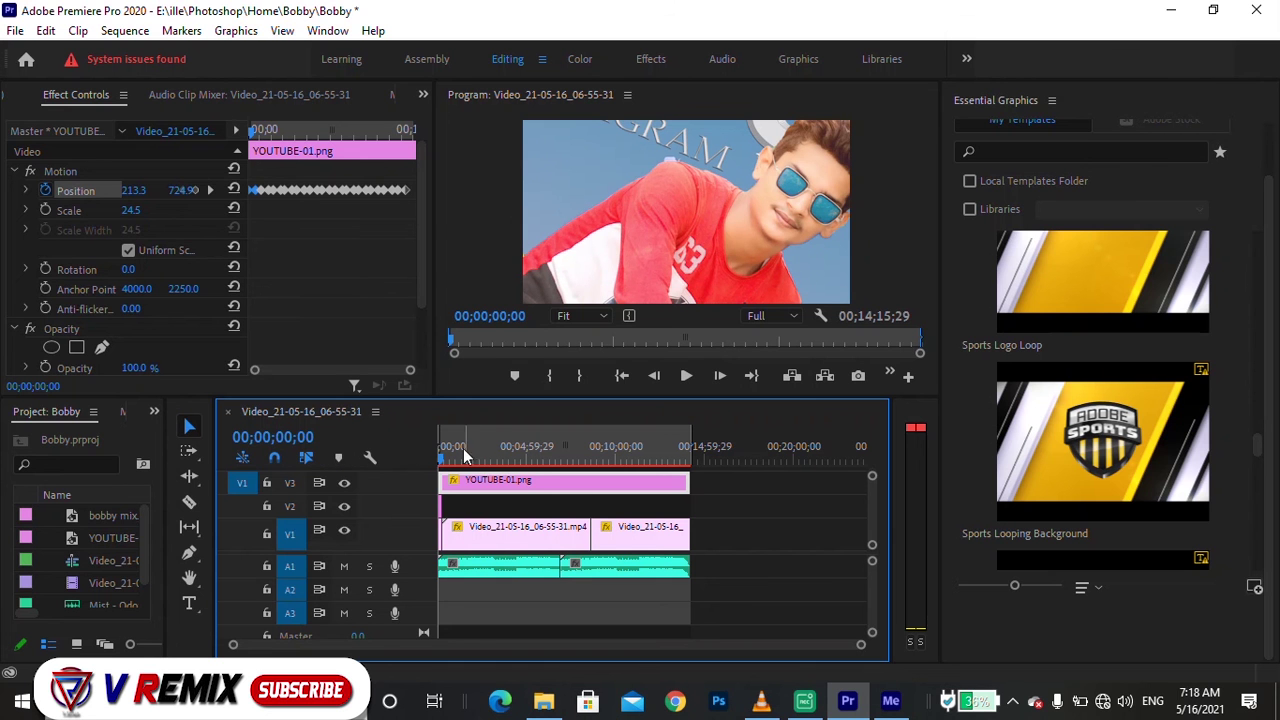
pyautogui.click(688, 390)
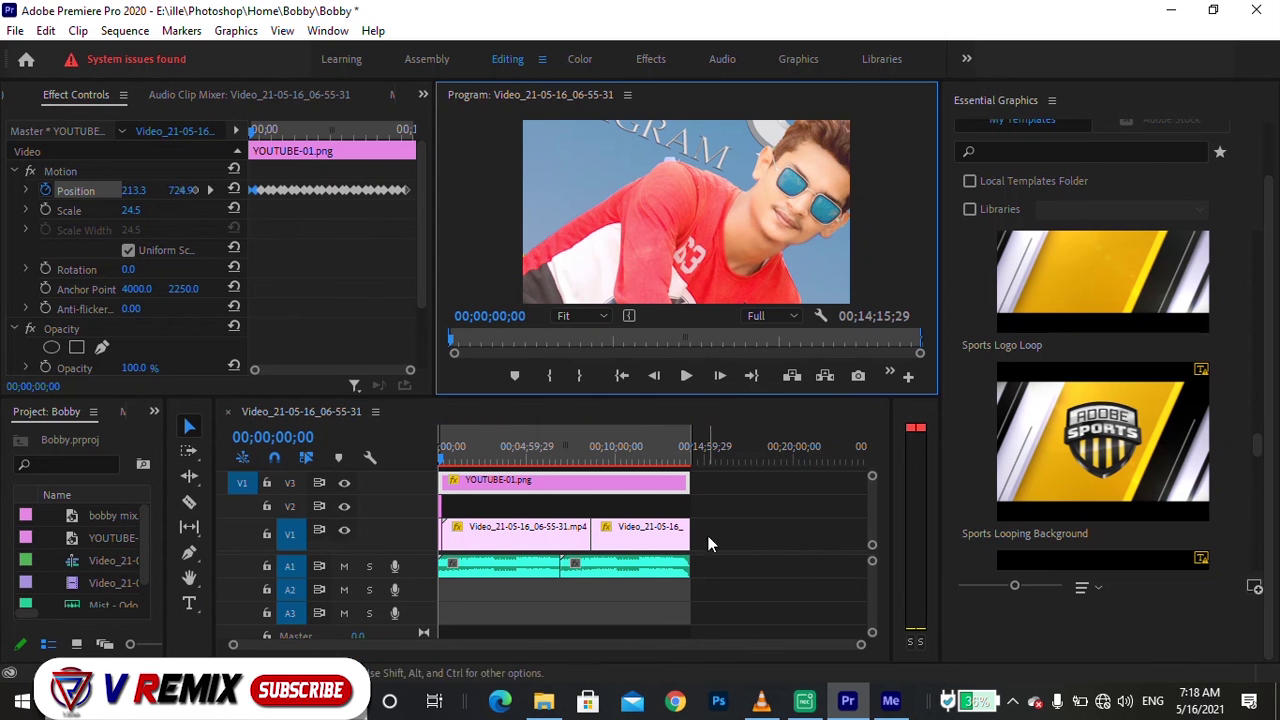
pyautogui.moveTo(862, 647); pyautogui.dragTo(709, 647)
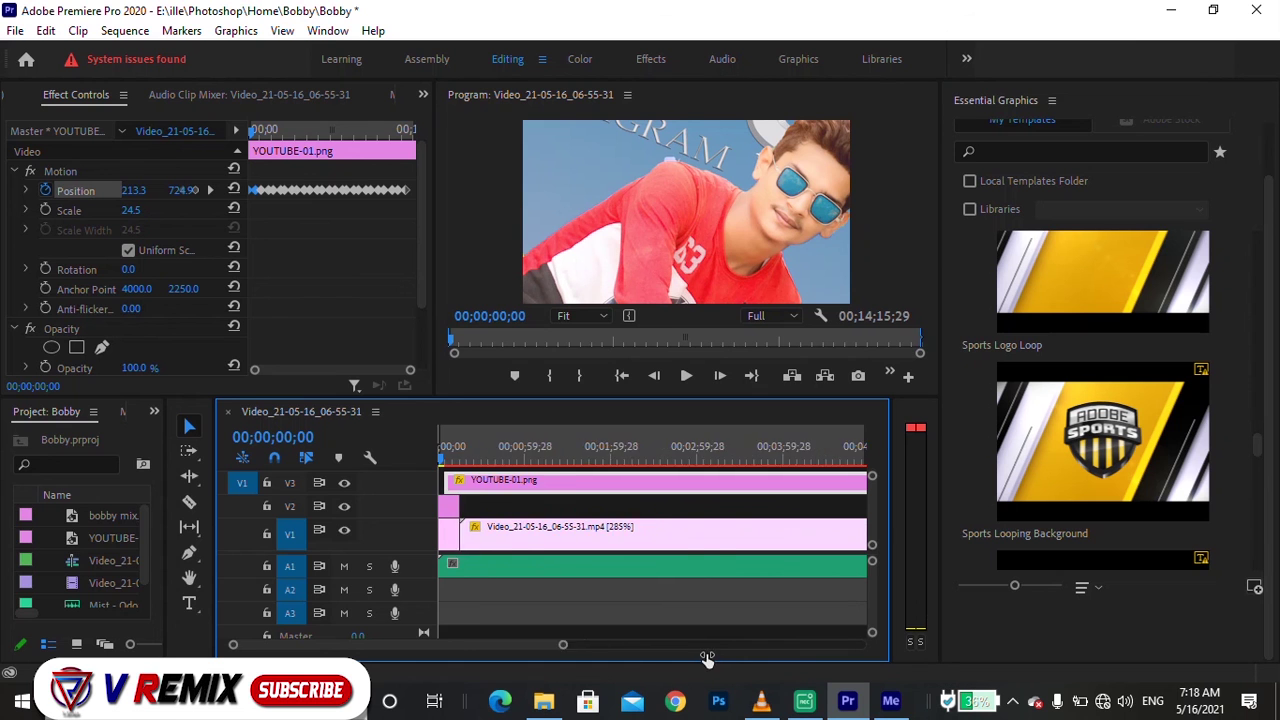
pyautogui.moveTo(445, 401)
pyautogui.mouseDown()
pyautogui.moveTo(323, 479)
pyautogui.moveTo(286, 465)
pyautogui.mouseUp()
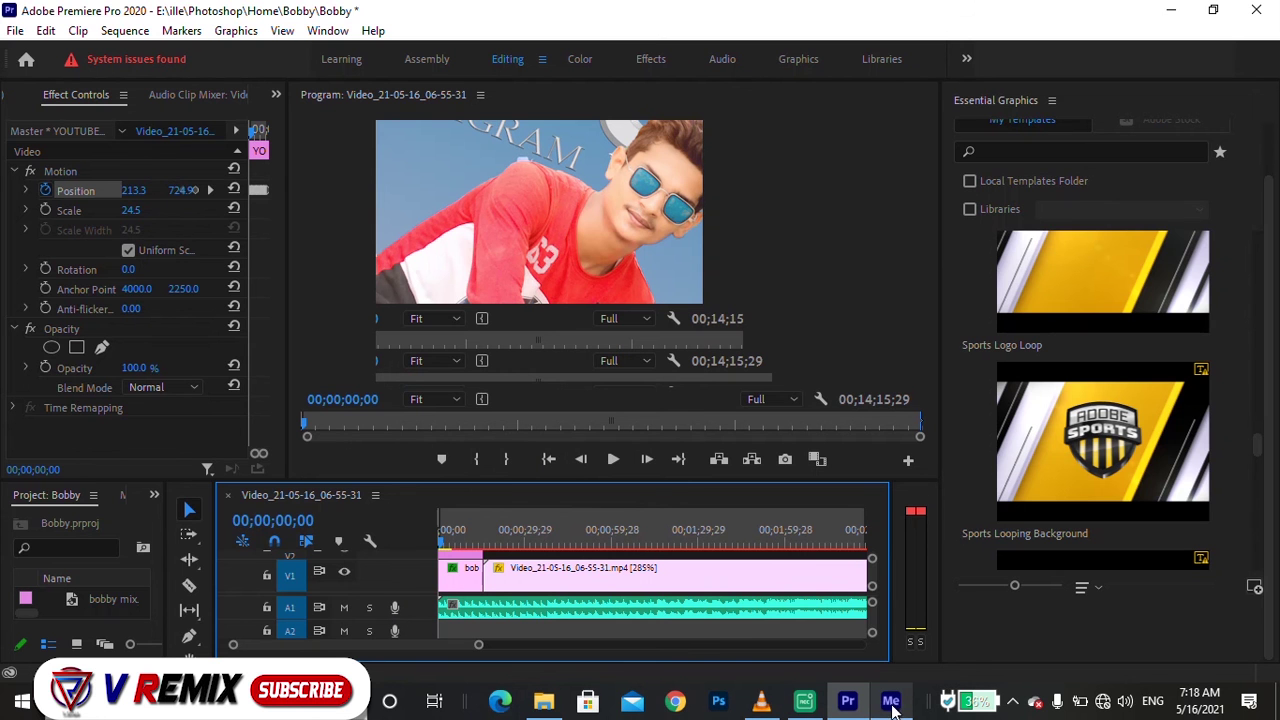
pyautogui.moveTo(890, 700)
pyautogui.moveTo(873, 604)
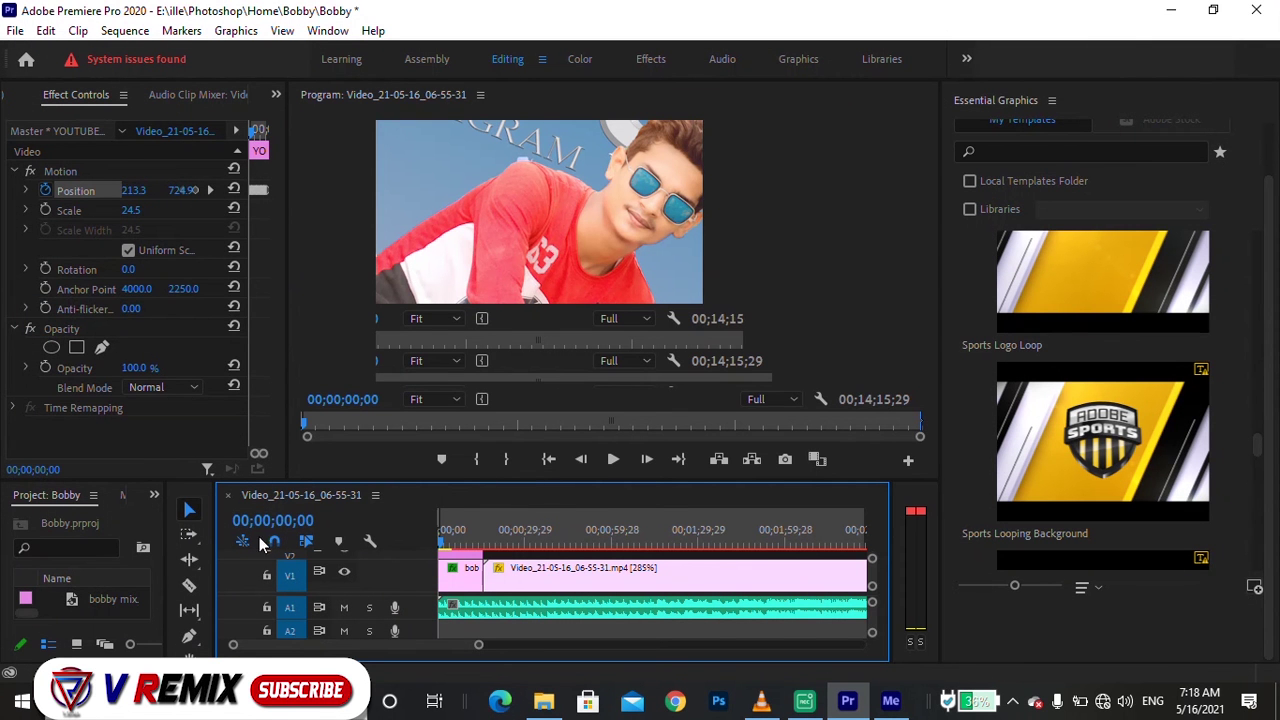
# - Scrub and play the intro from the start, then start rendering the sequence previews
pyautogui.moveTo(508, 530); pyautogui.dragTo(381, 531)
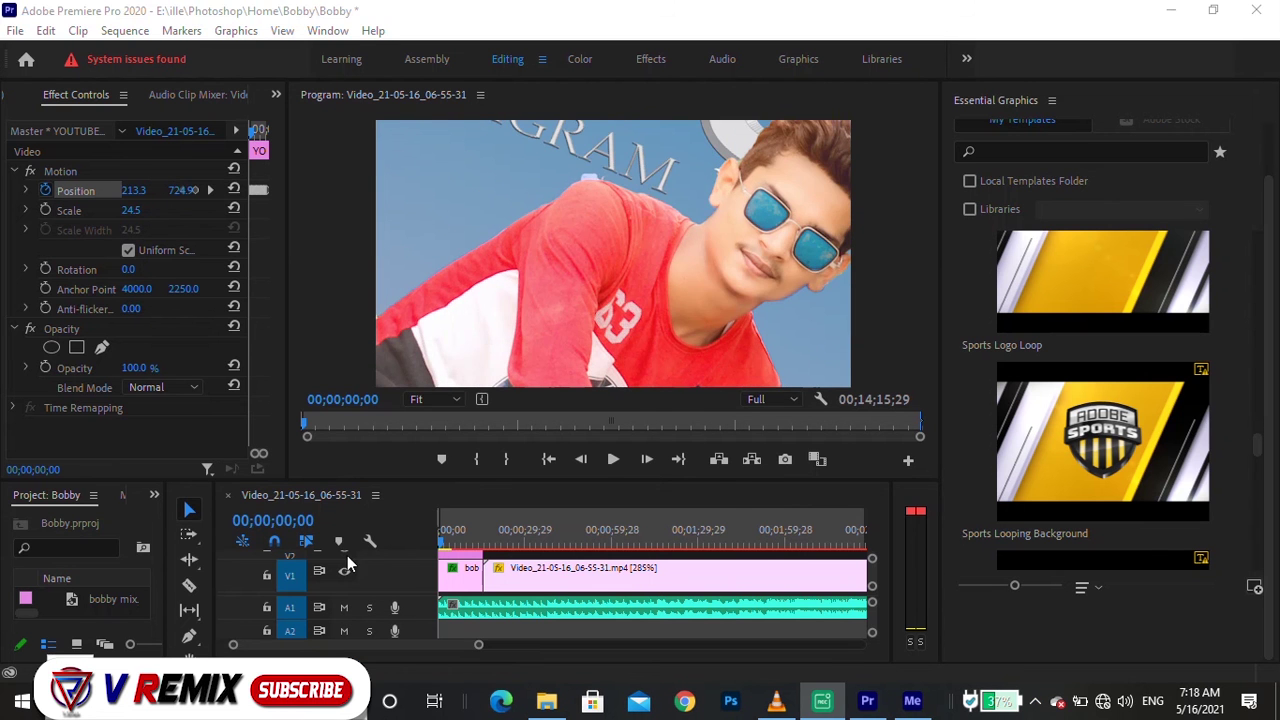
pyautogui.click(497, 552)
pyautogui.press('space')
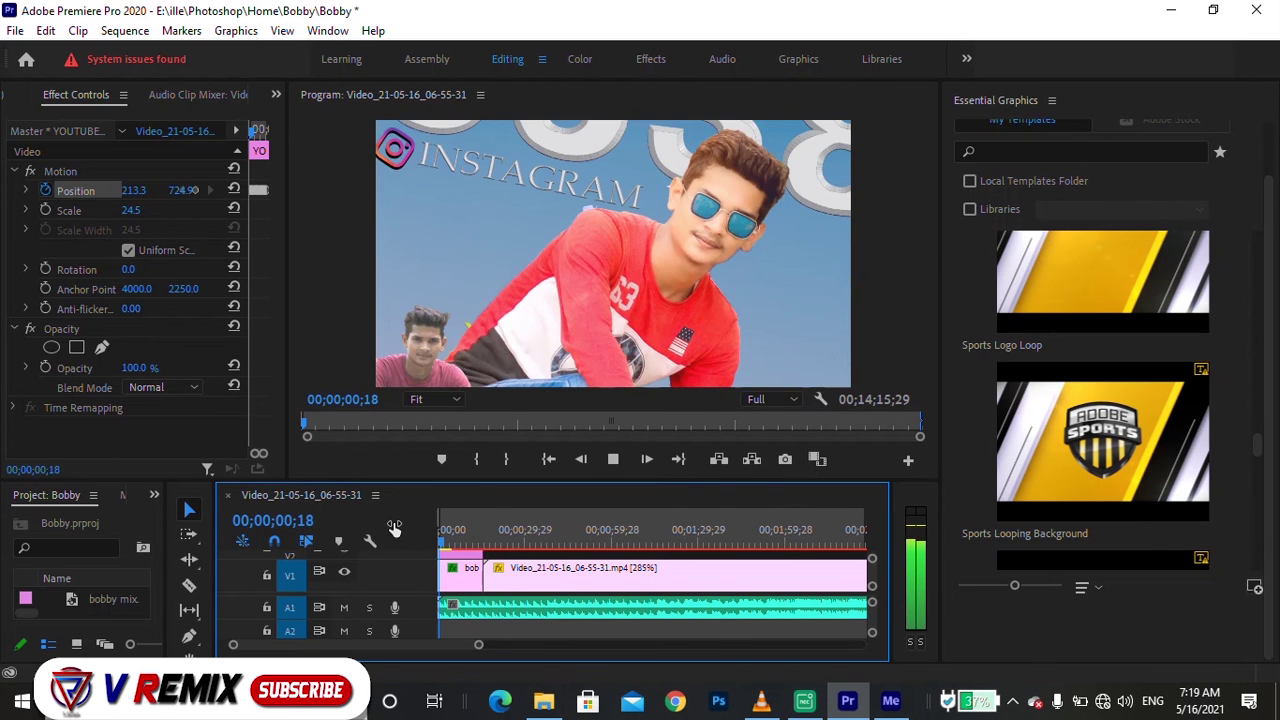
pyautogui.press('Return')
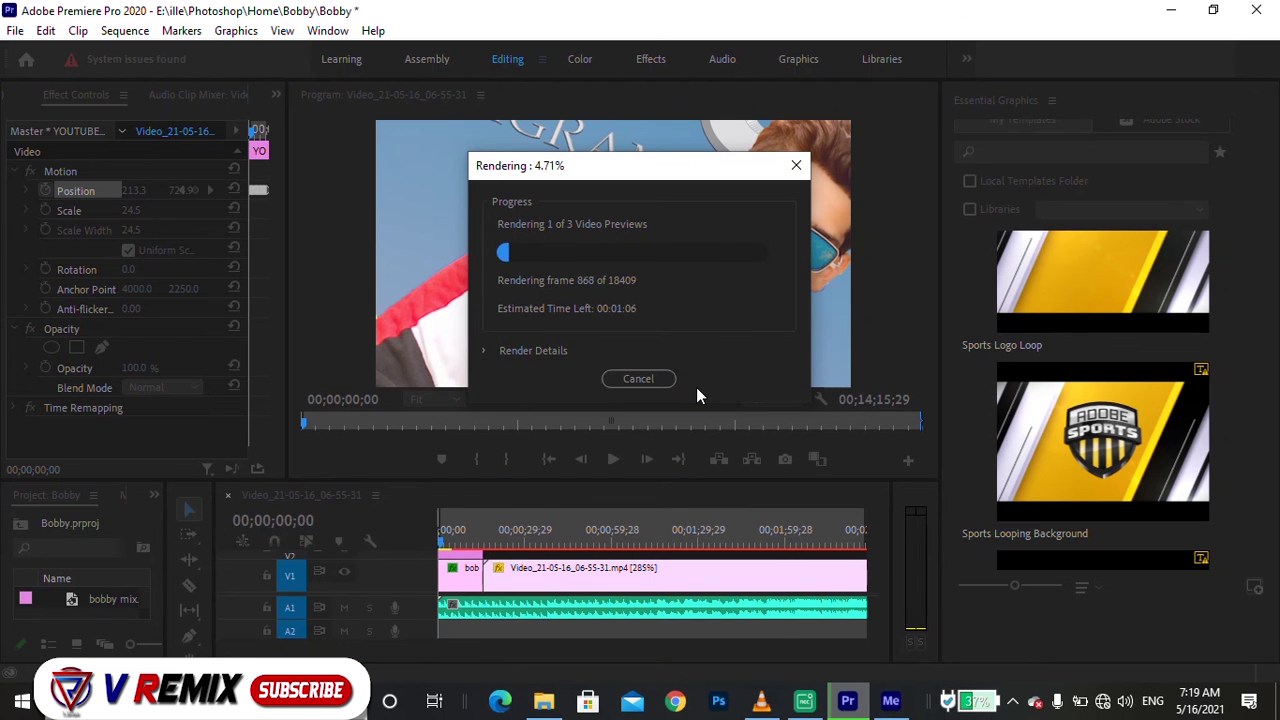
# - Cancel the full render, replay the intro, and render previews only up to 00;01;46;29
pyautogui.click(638, 379)
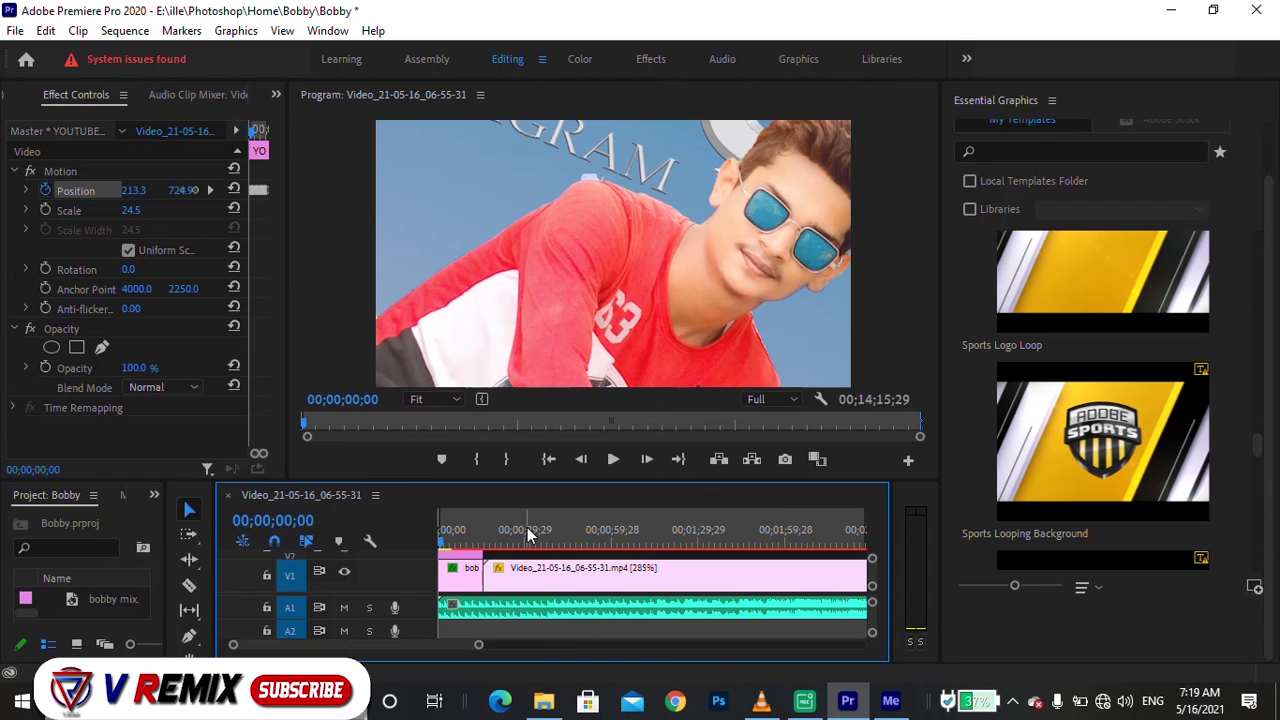
pyautogui.press('space')
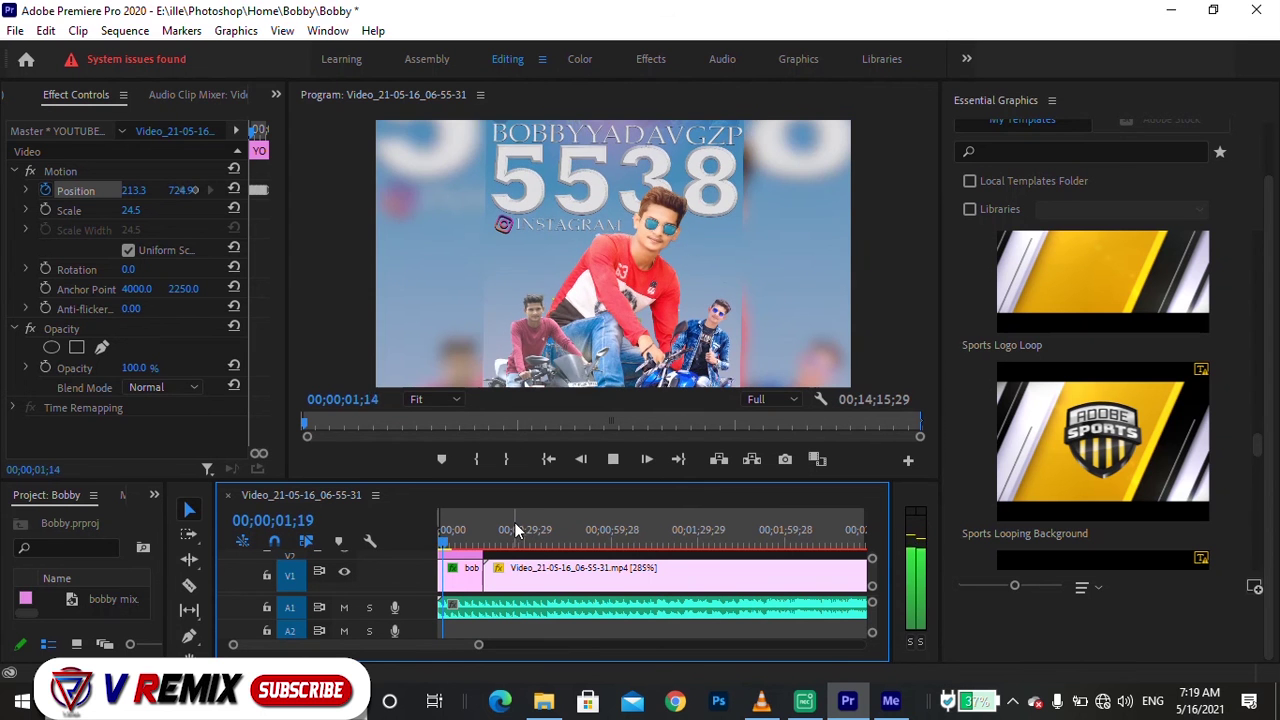
pyautogui.press('space')
pyautogui.click(665, 530)
pyautogui.press('Home')
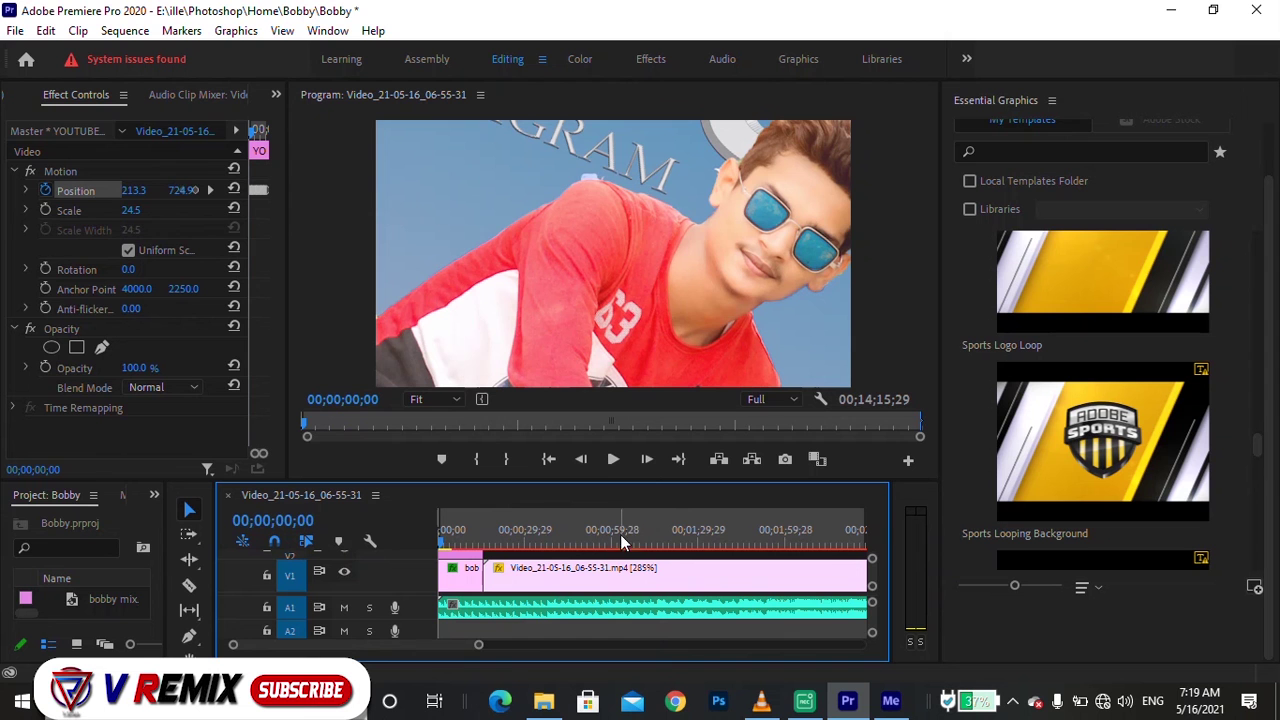
pyautogui.click(747, 527)
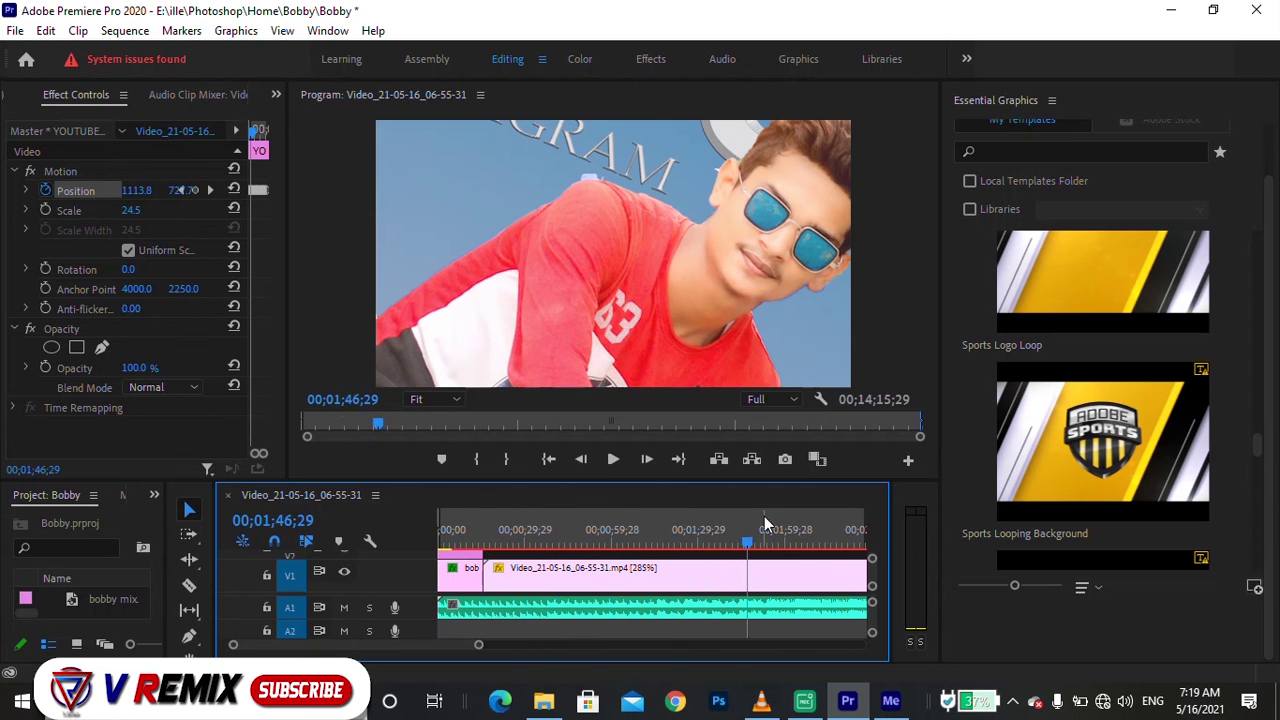
pyautogui.press('Return')
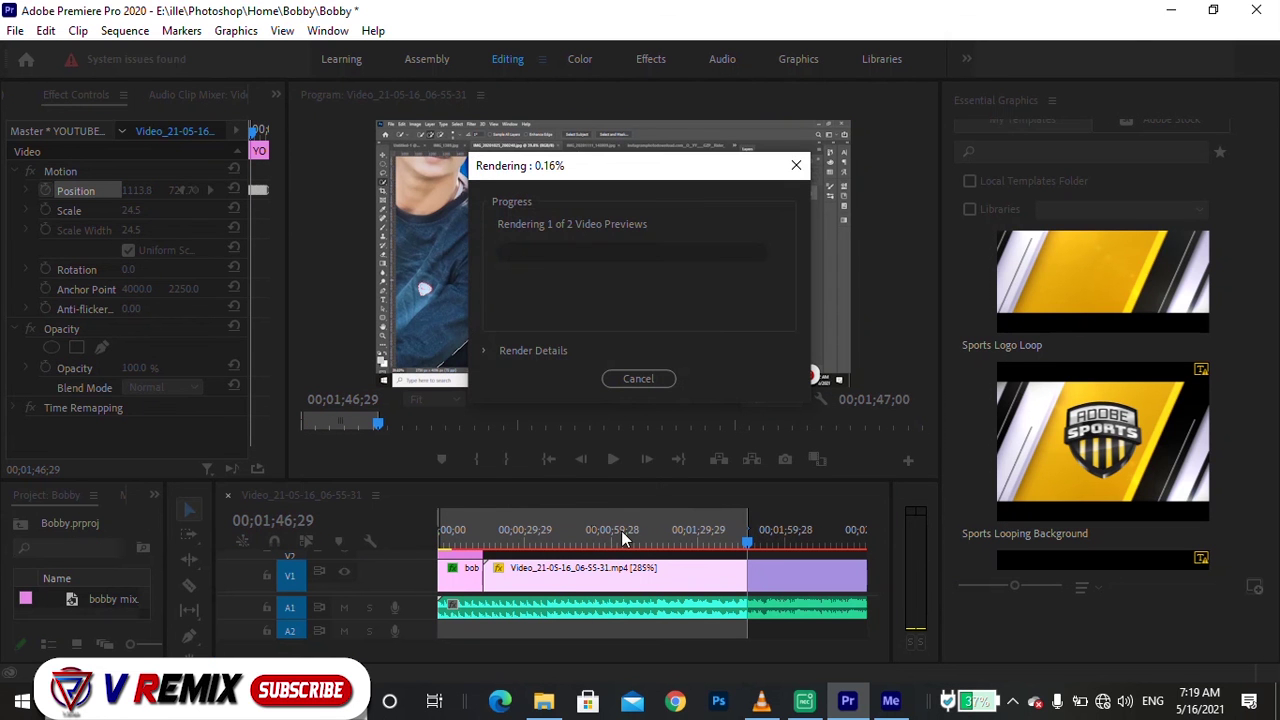